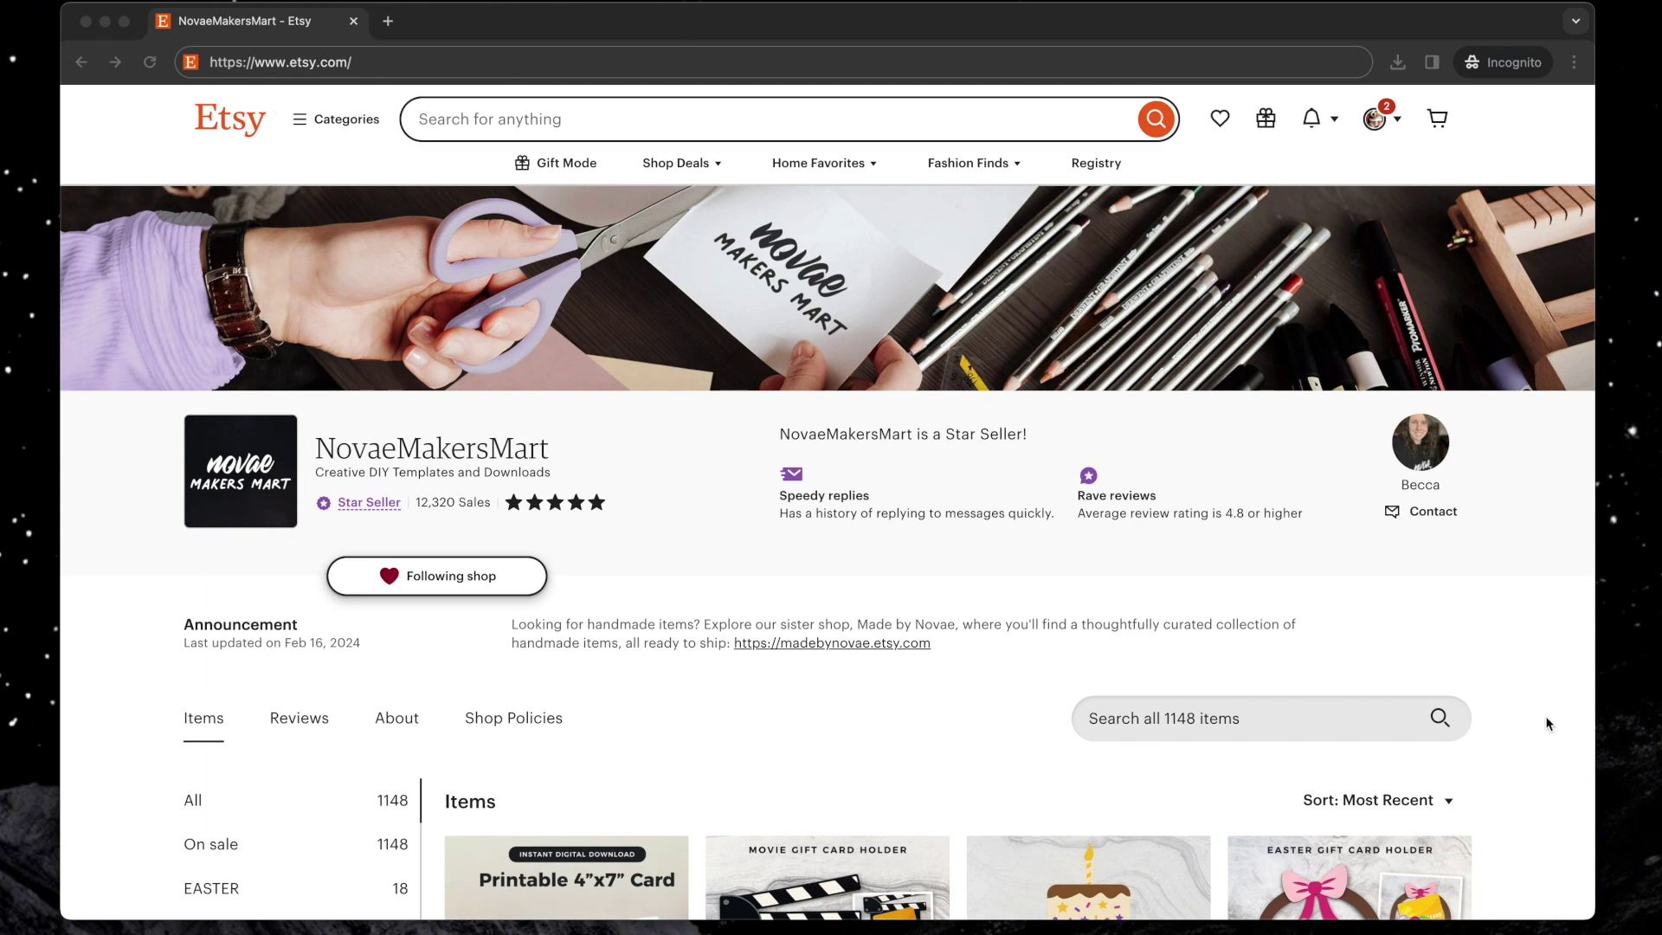
# Scroll through the NovaeMakersMart shop page and minimize the WebBrowsers.jpg Preview window
pyautogui.scroll(-3, 1532, 700)
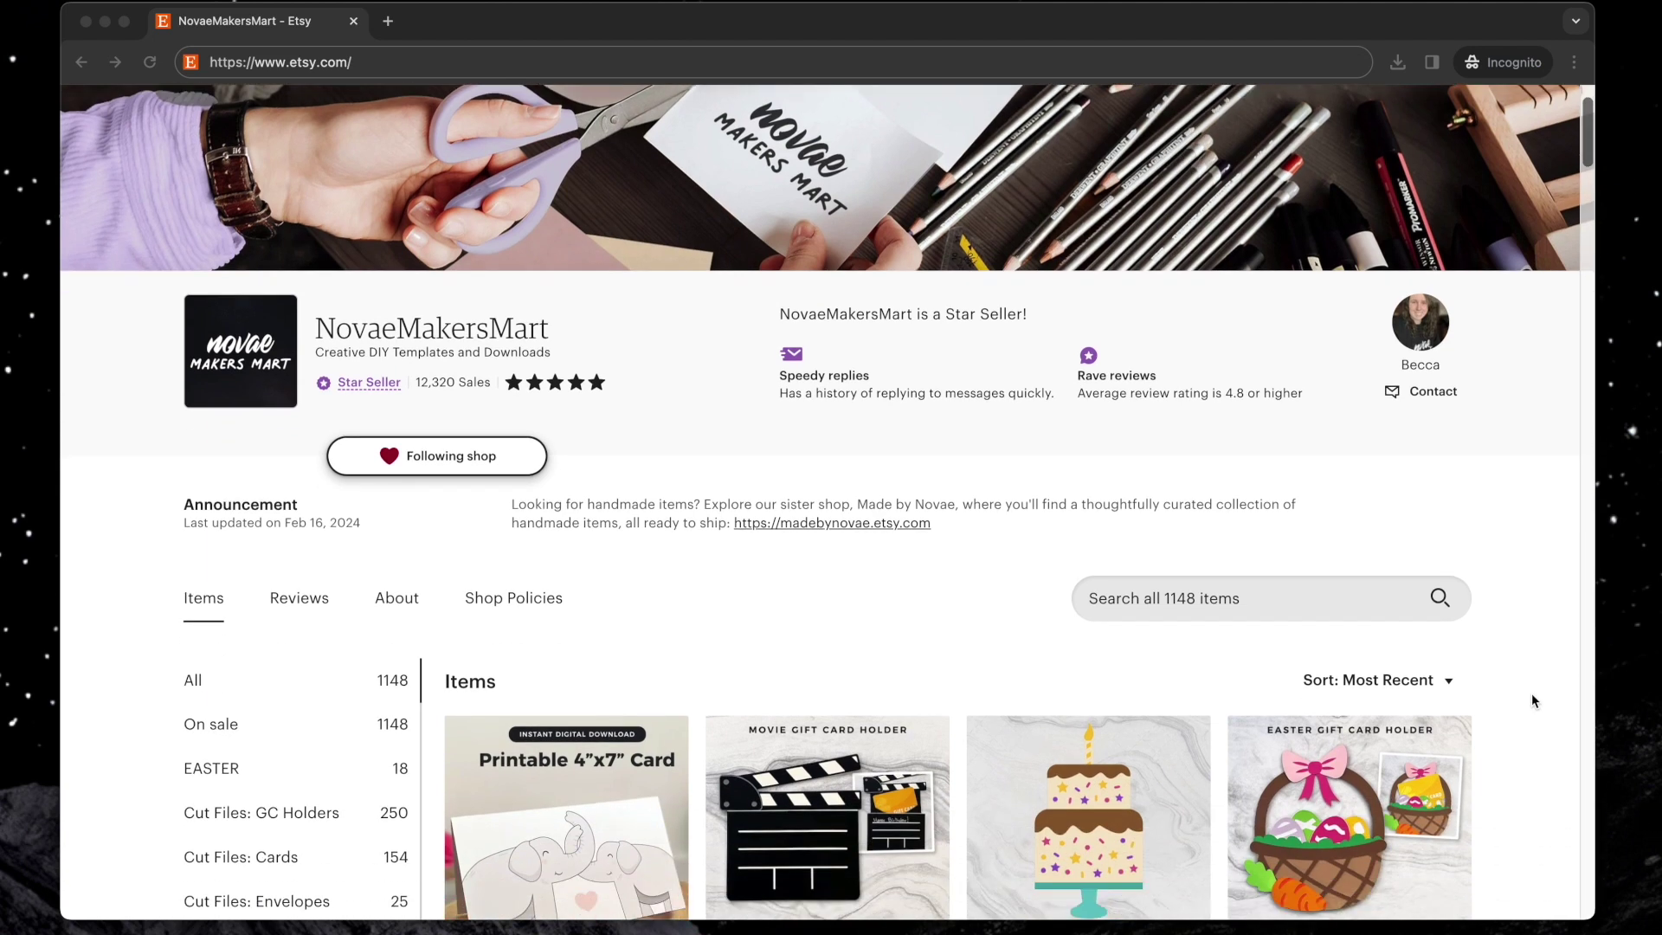
pyautogui.scroll(-8, 1533, 701)
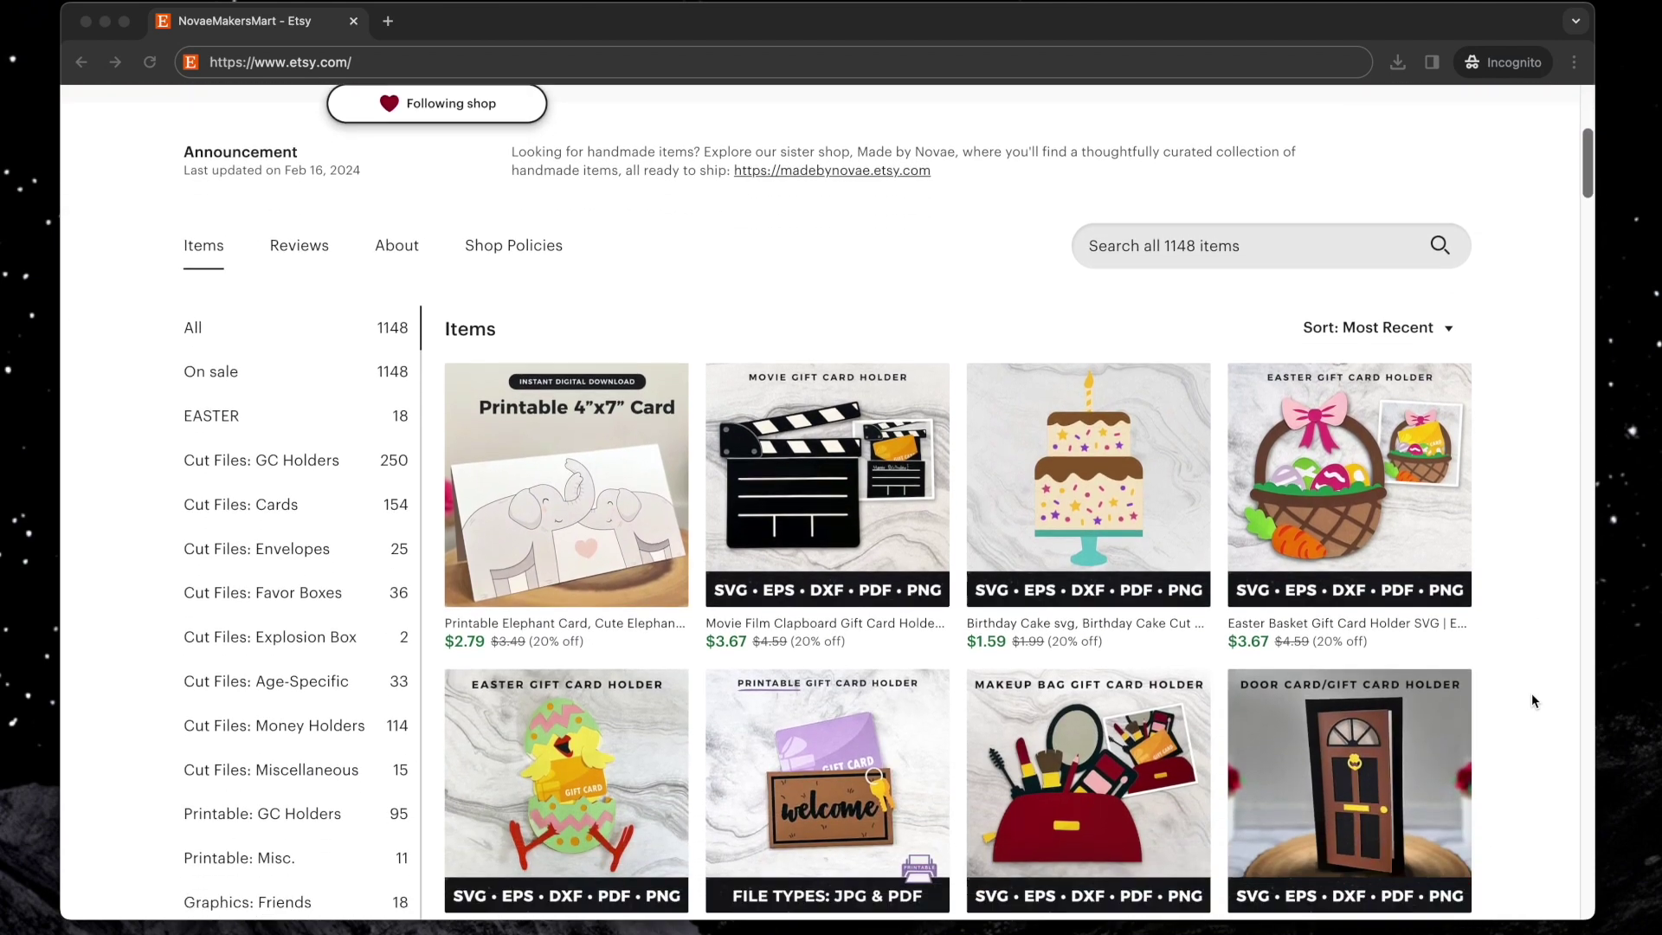
pyautogui.scroll(-9, 1533, 700)
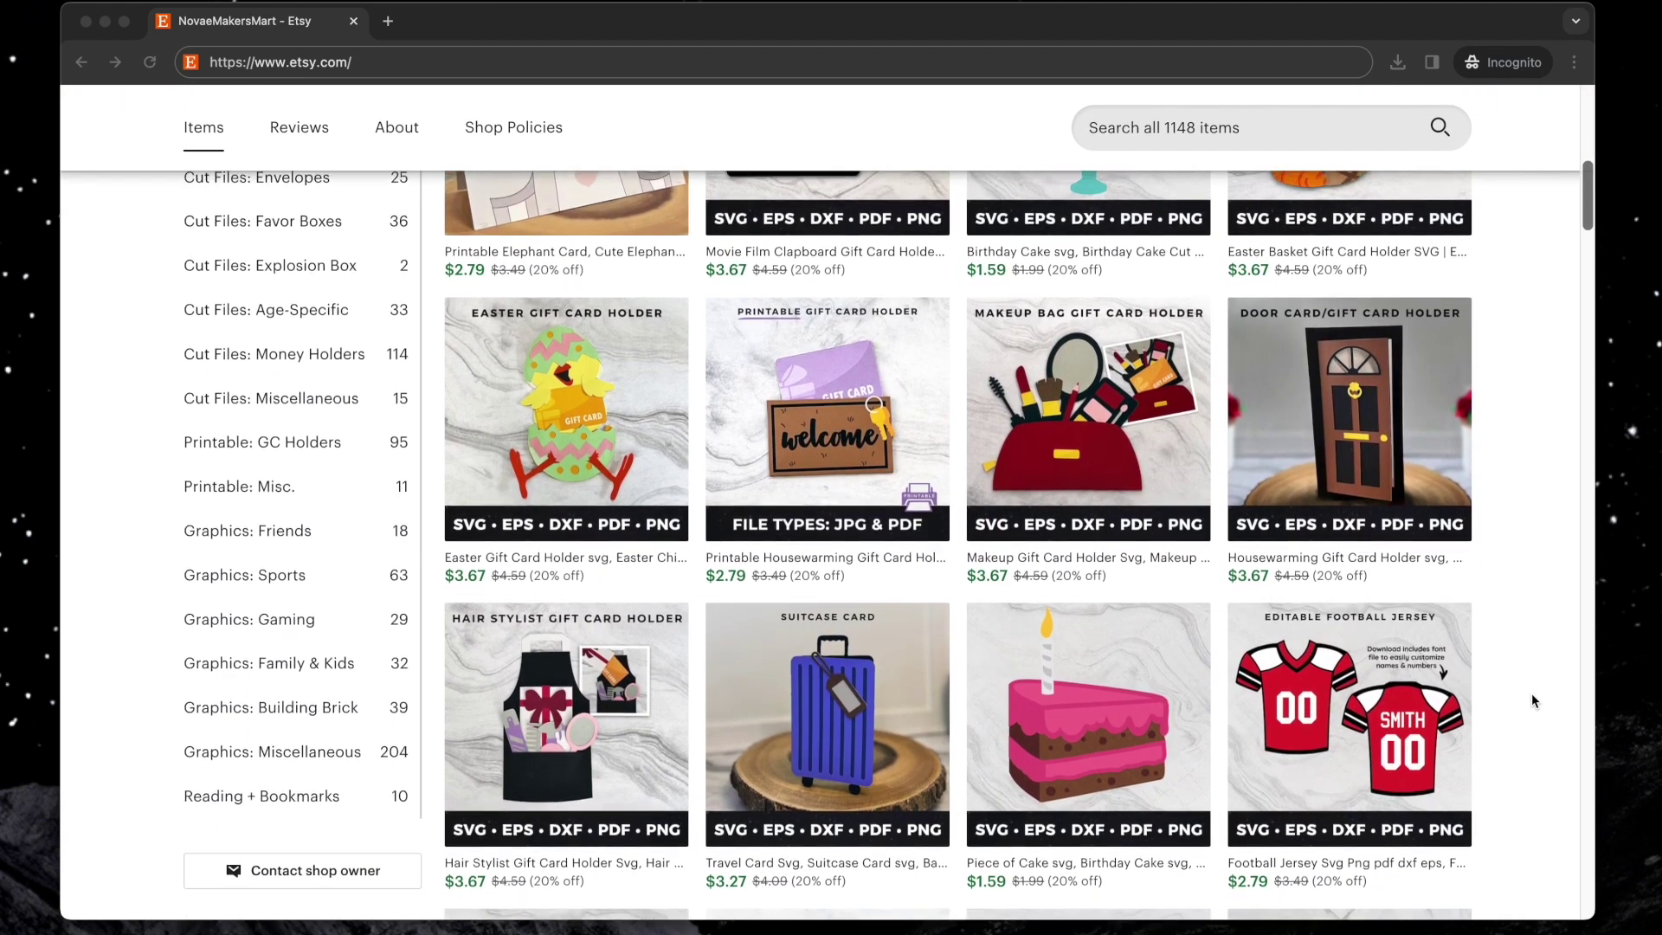
pyautogui.scroll(-10, 1533, 701)
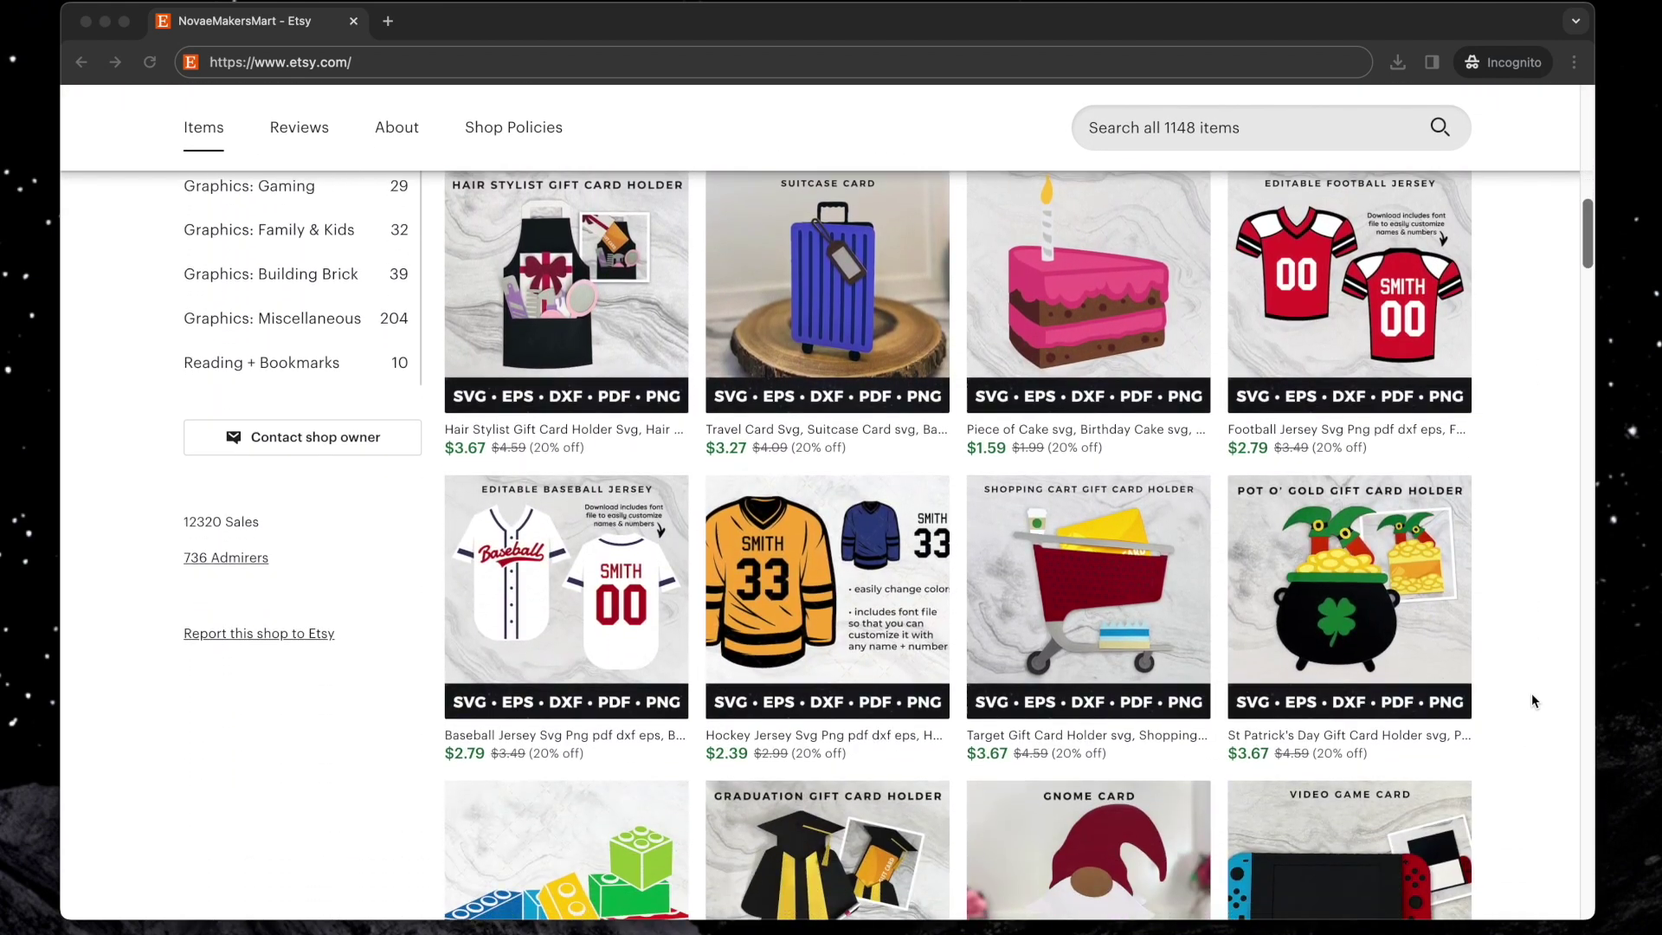
pyautogui.scroll(-11, 1532, 700)
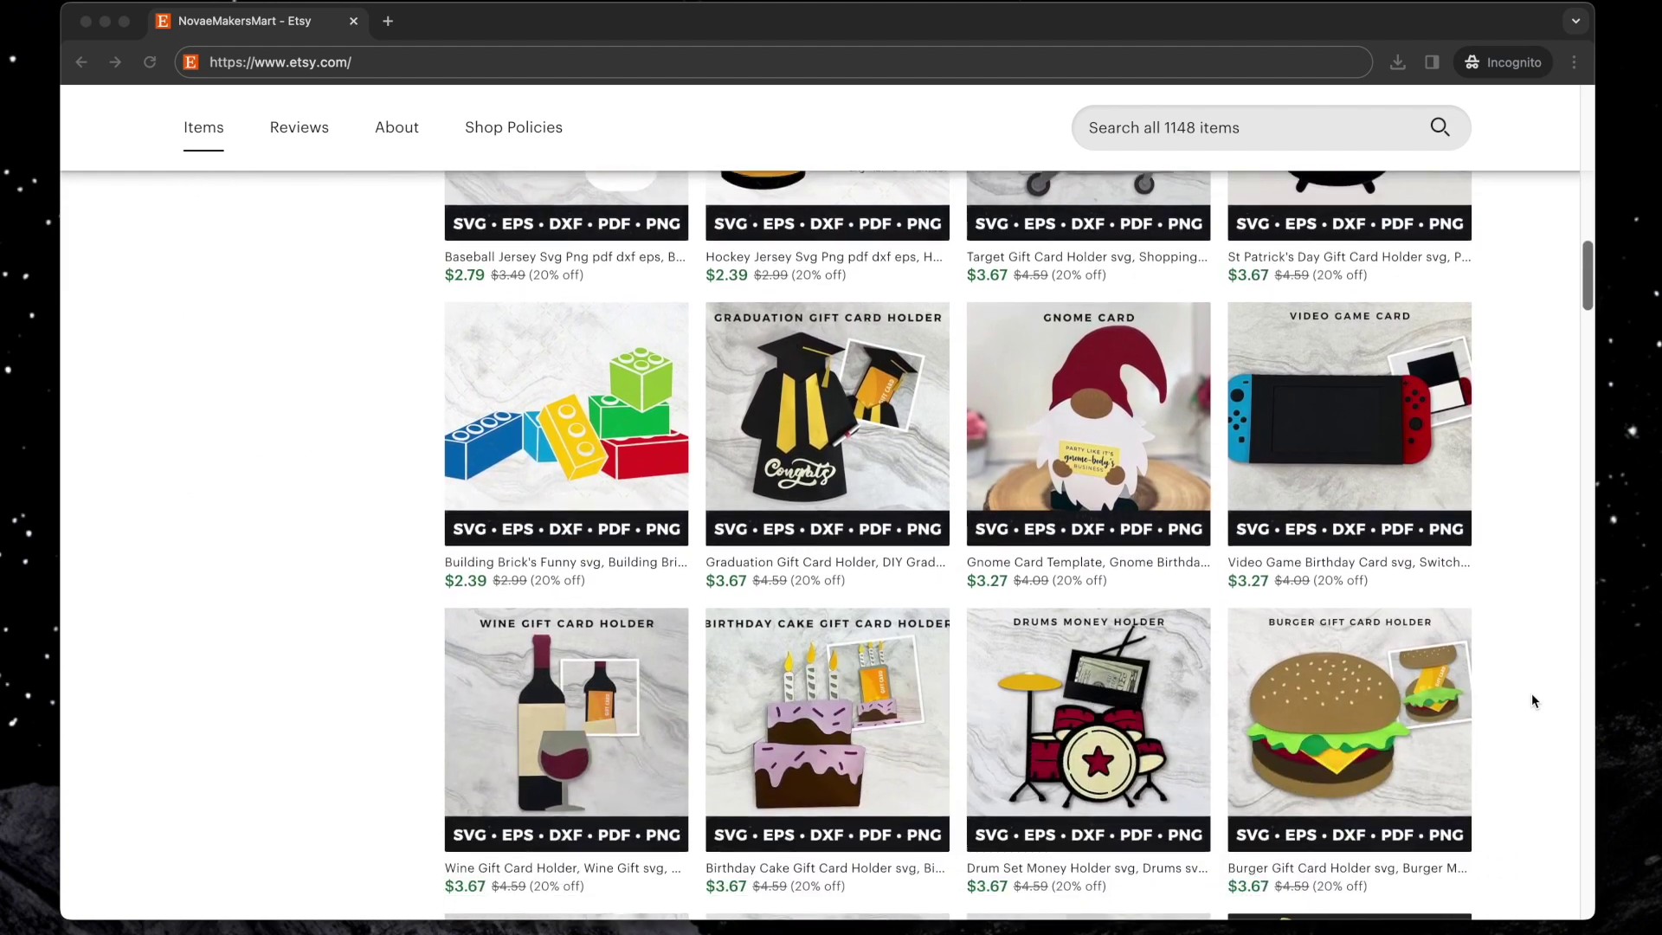
pyautogui.scroll(-4, 1530, 699)
pyautogui.scroll(6, 1531, 700)
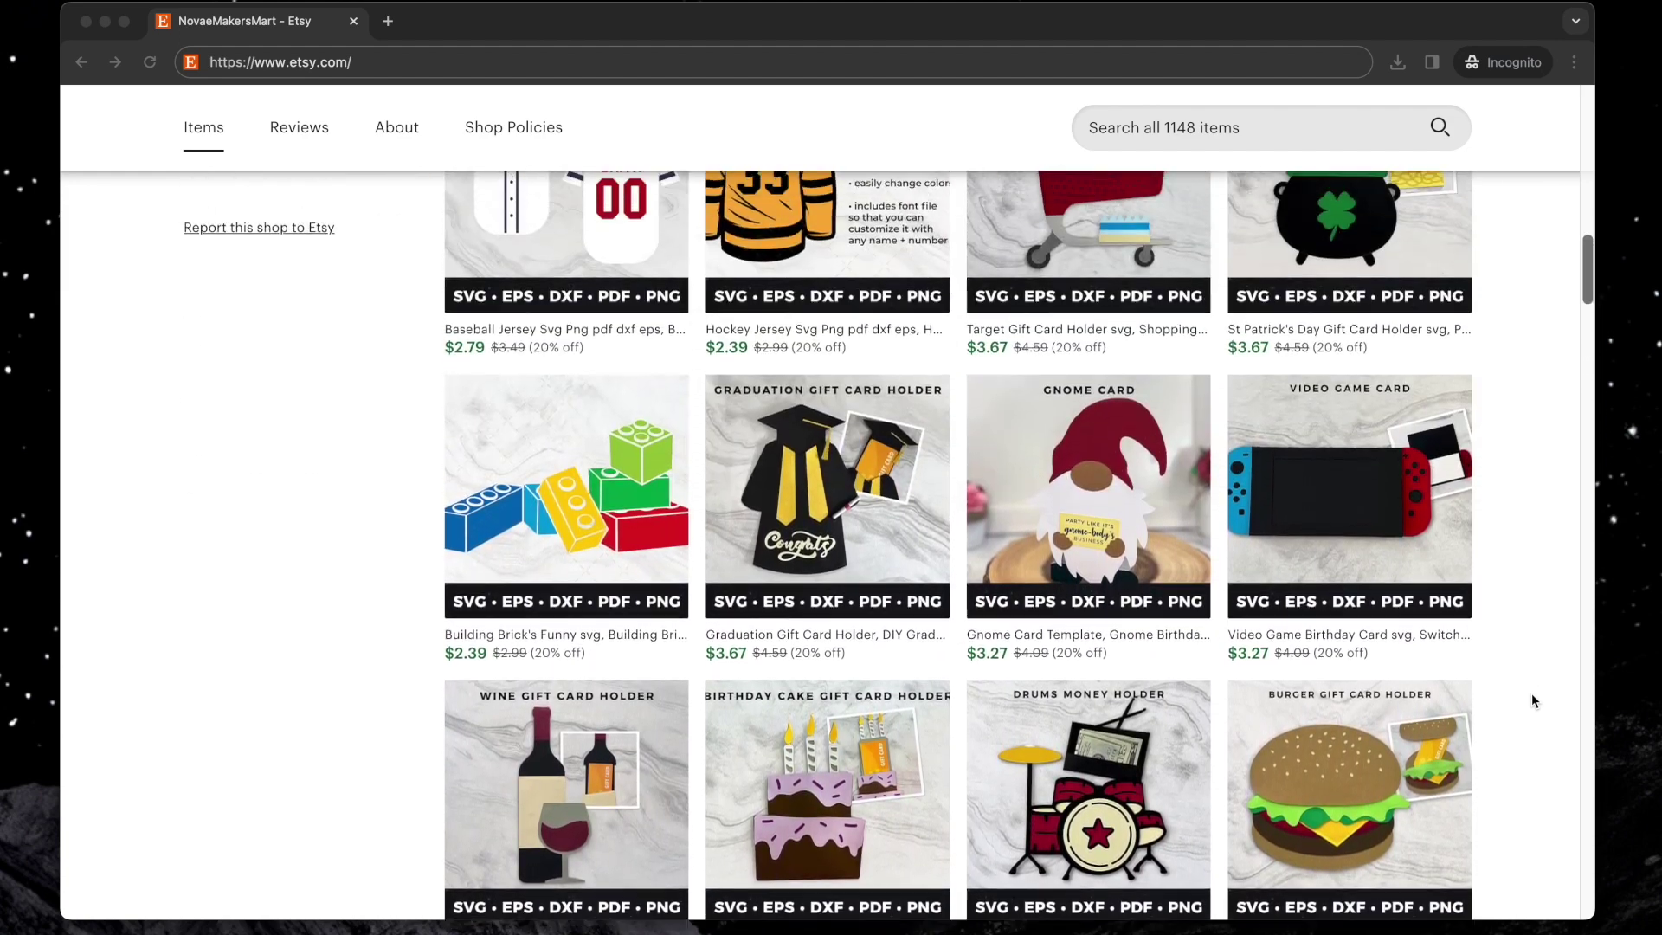
pyautogui.scroll(17, 1532, 699)
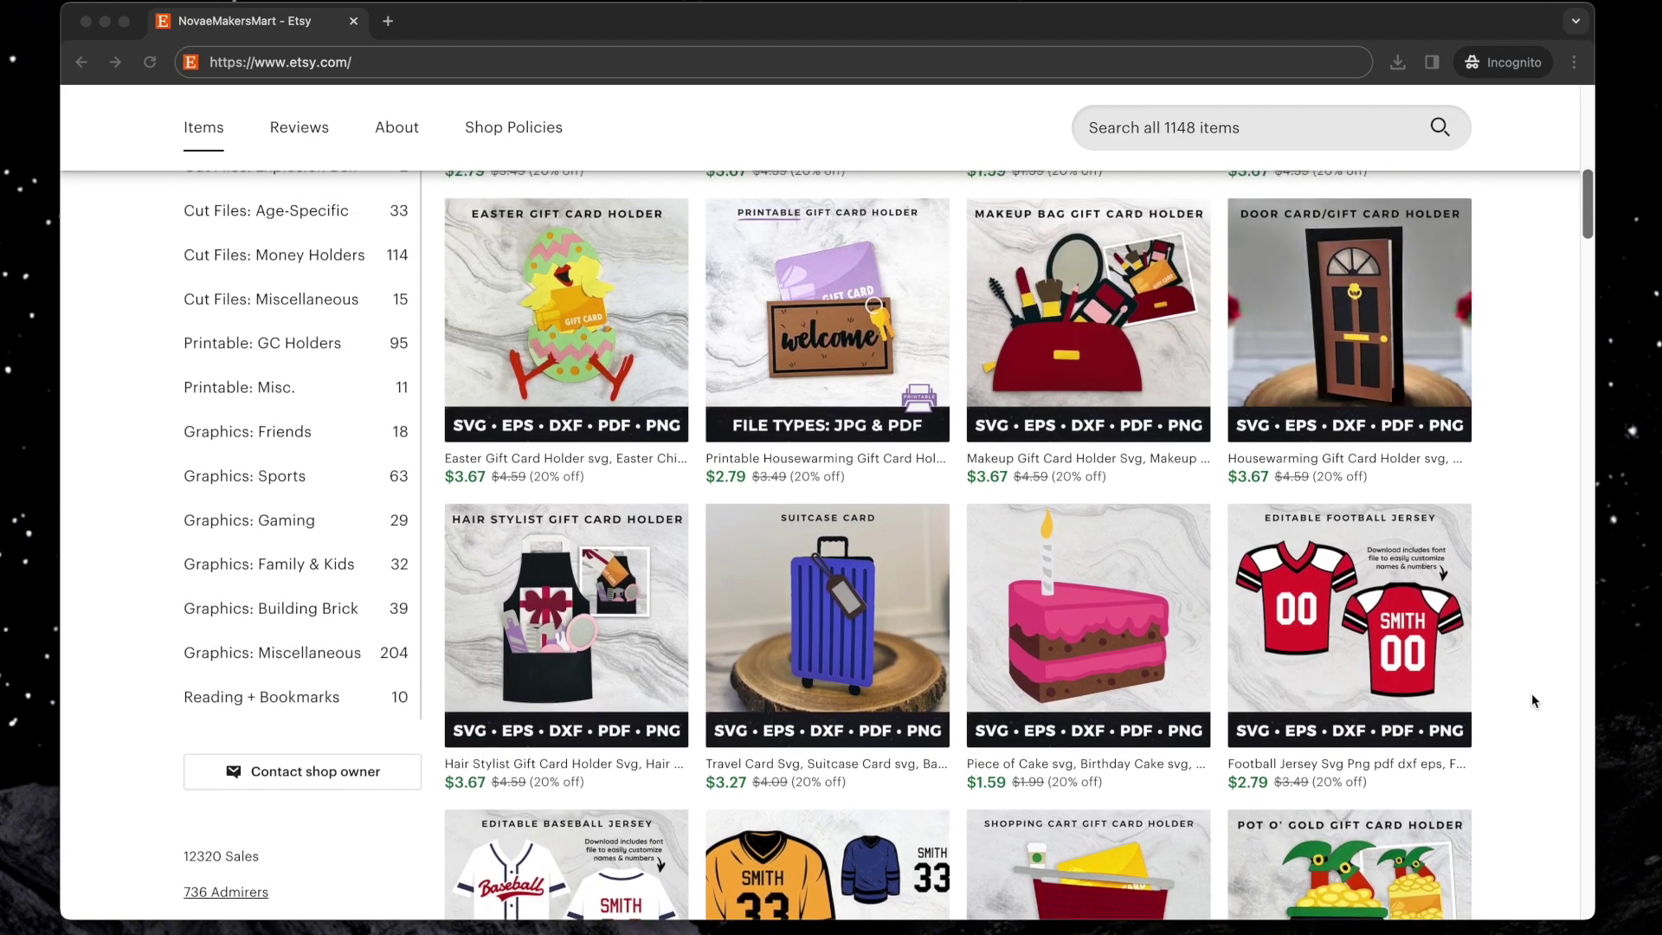
pyautogui.scroll(18, 1532, 701)
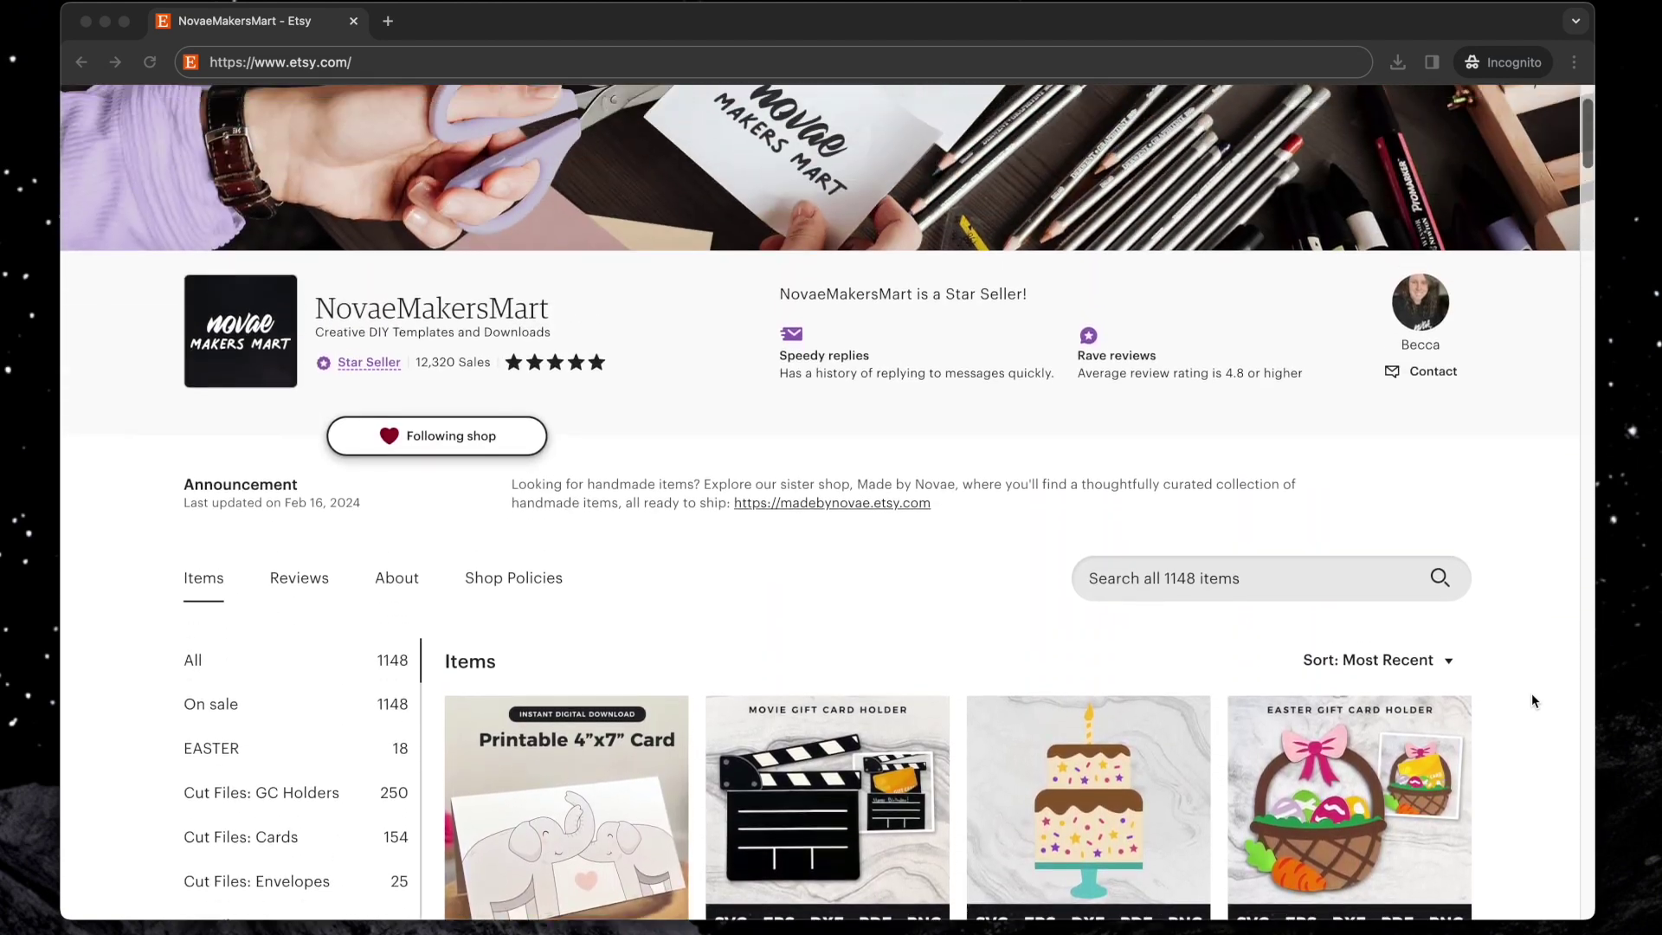
pyautogui.scroll(2, 1532, 701)
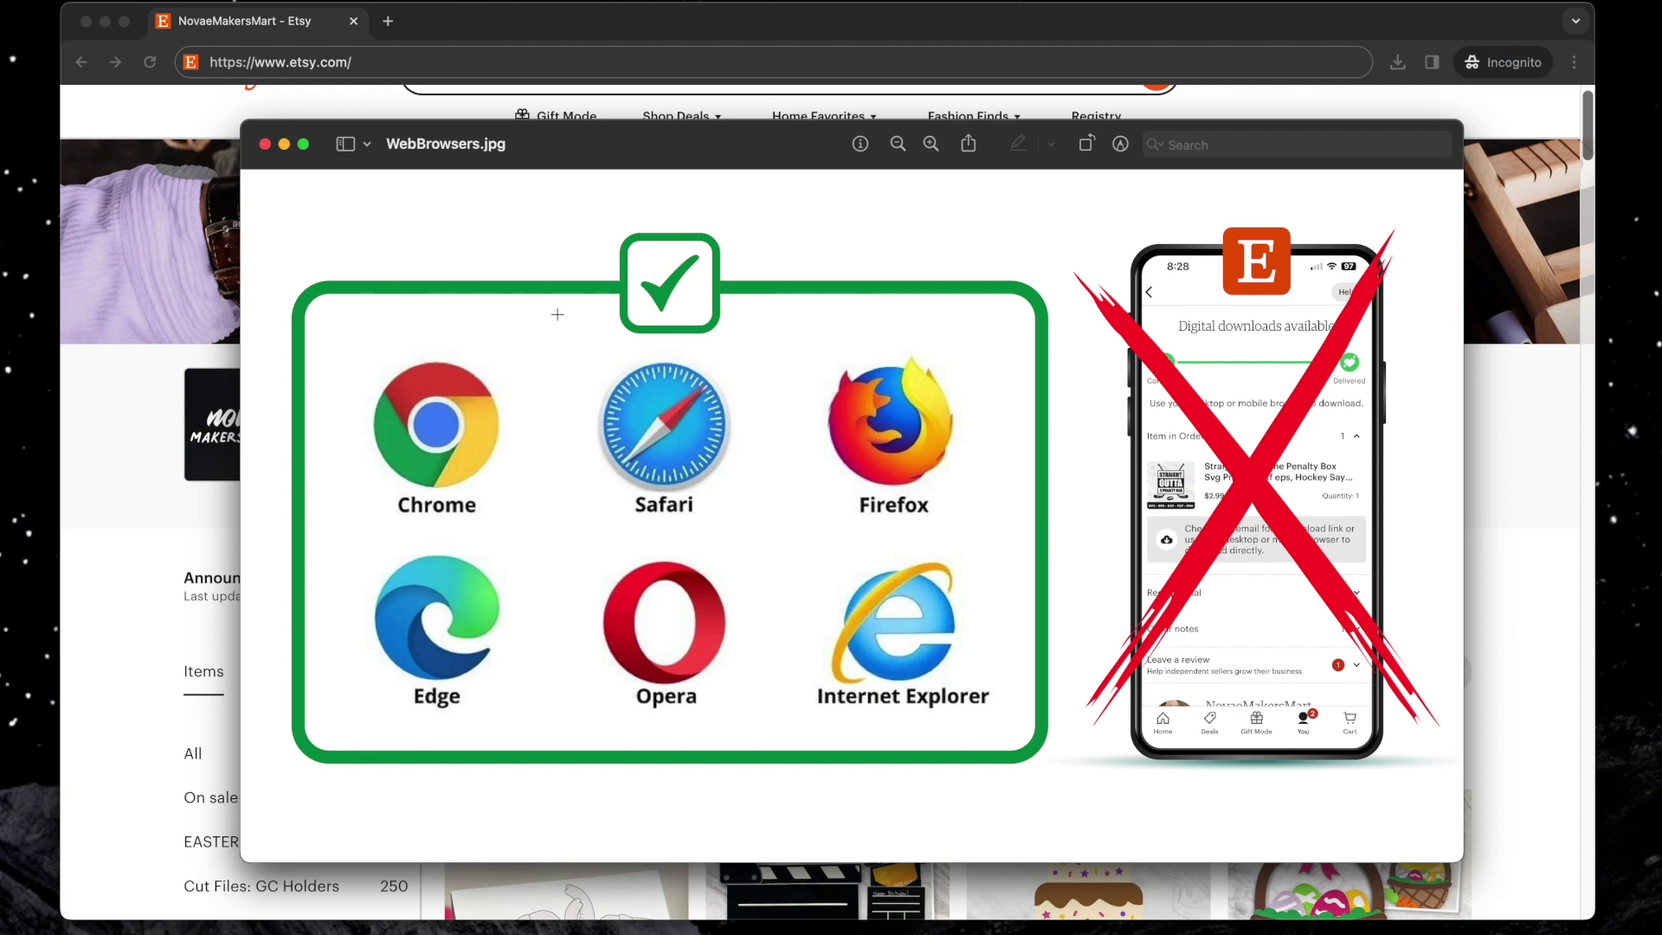
pyautogui.click(284, 145)
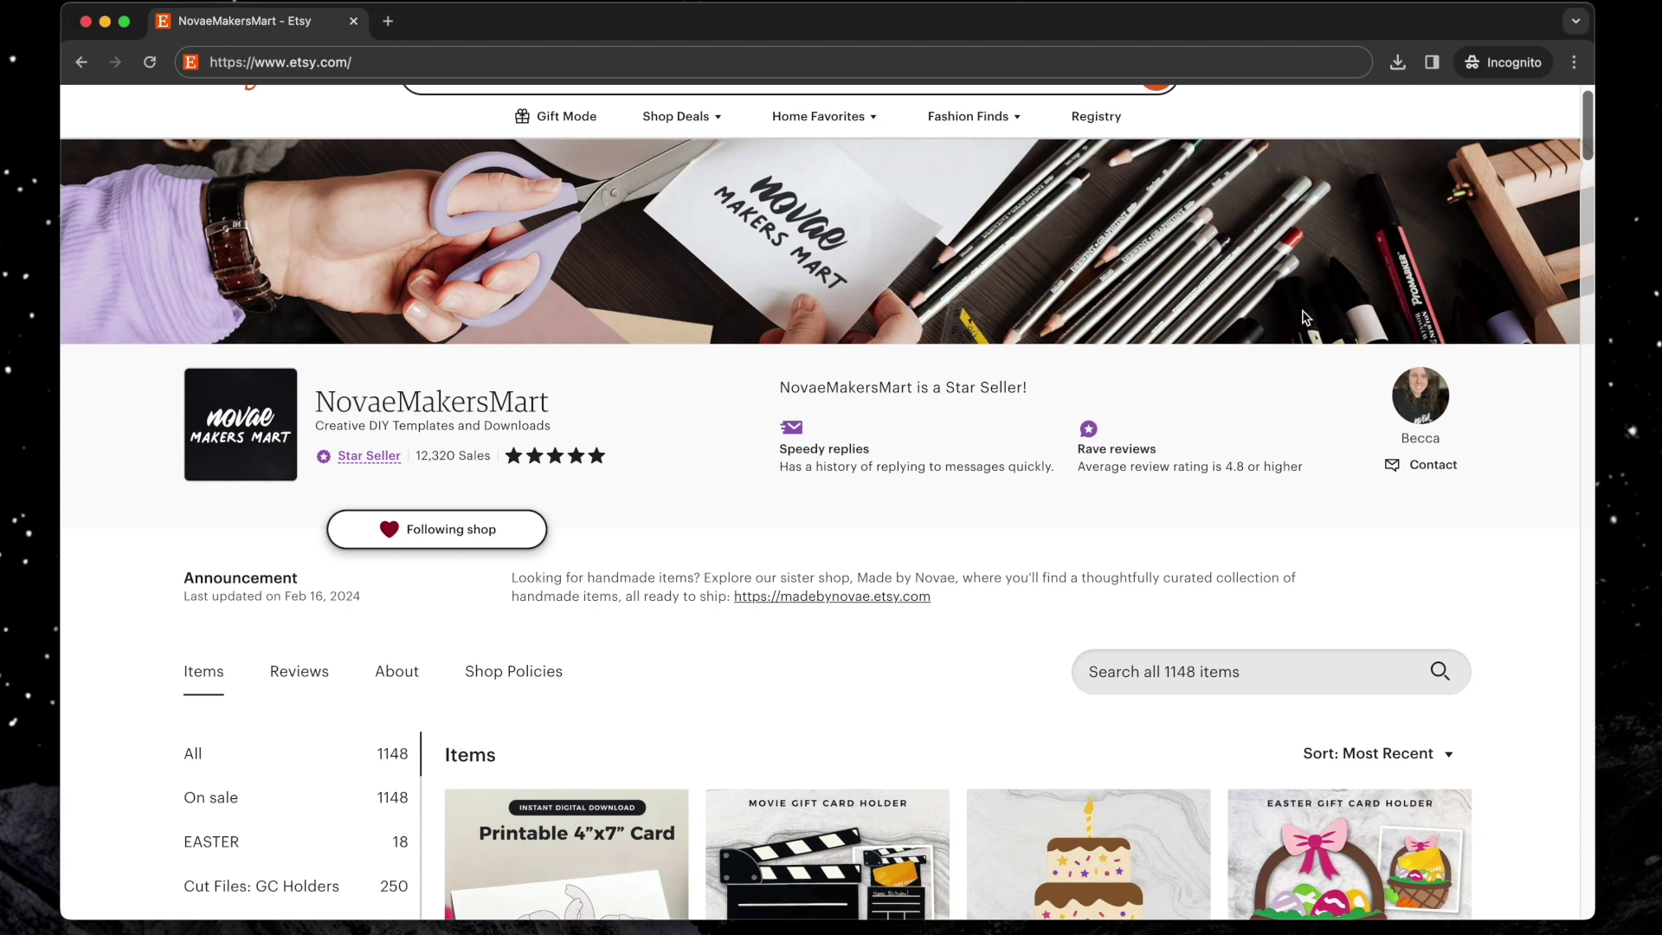
# Open the Etsy account menu and go to the Purchases list
pyautogui.scroll(1, 1433, 243)
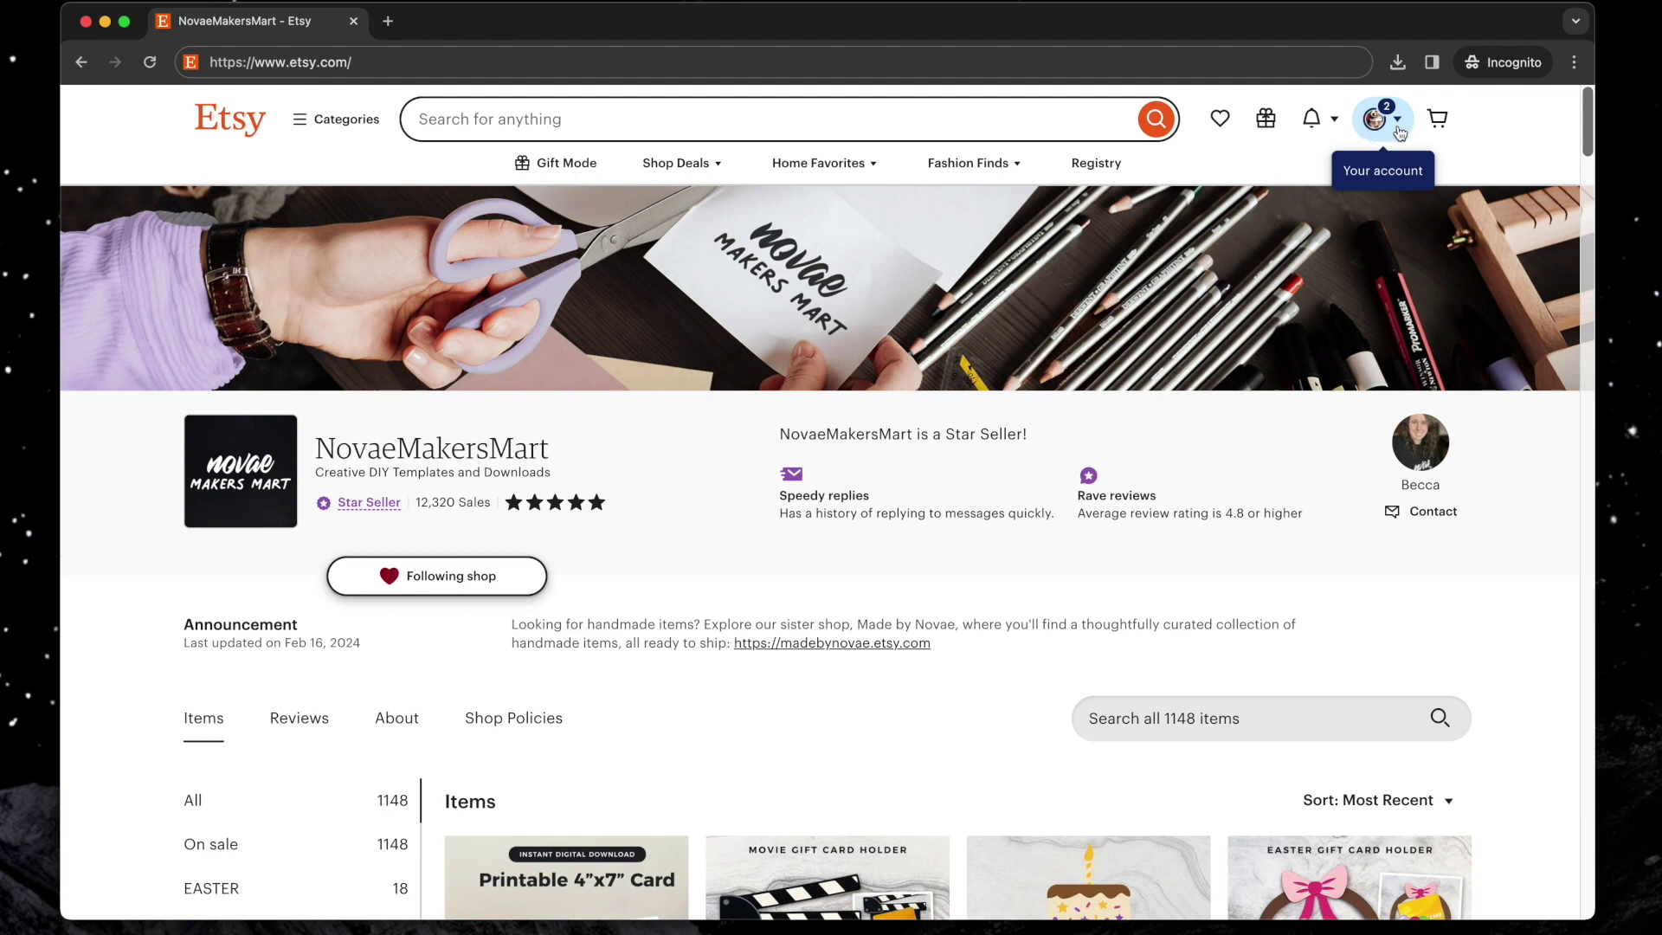
pyautogui.click(1402, 127)
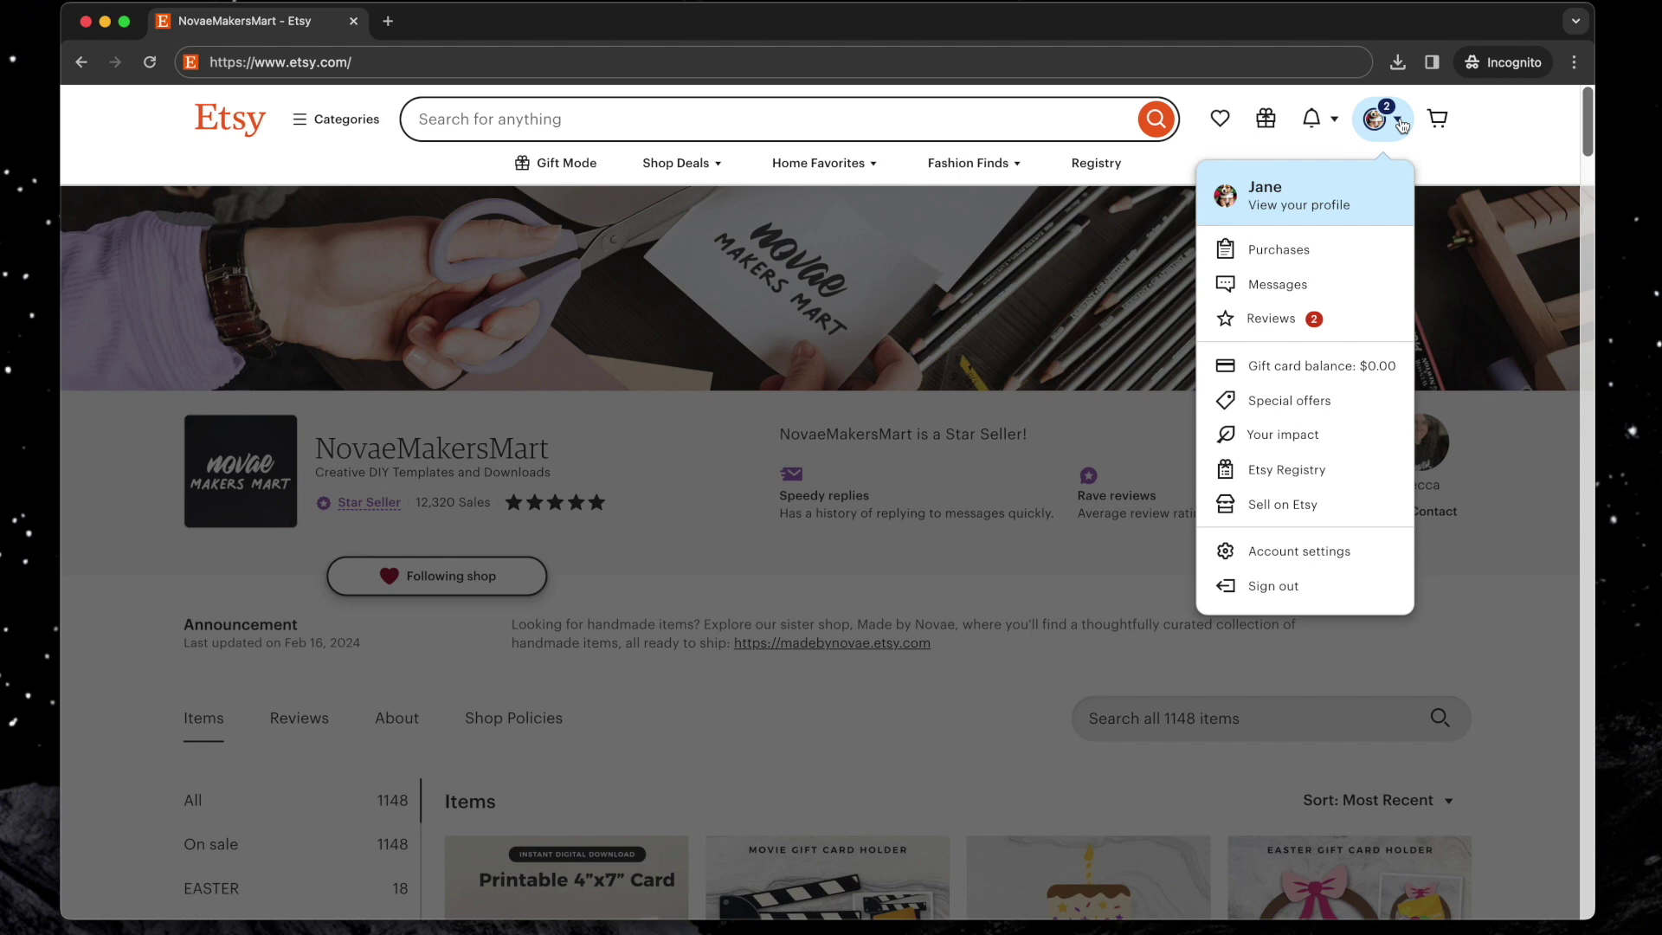
pyautogui.click(1283, 256)
# Open the Straight Outta The Penalty Box order's downloads in a new tab and switch to it
pyautogui.scroll(-3, 1333, 321)
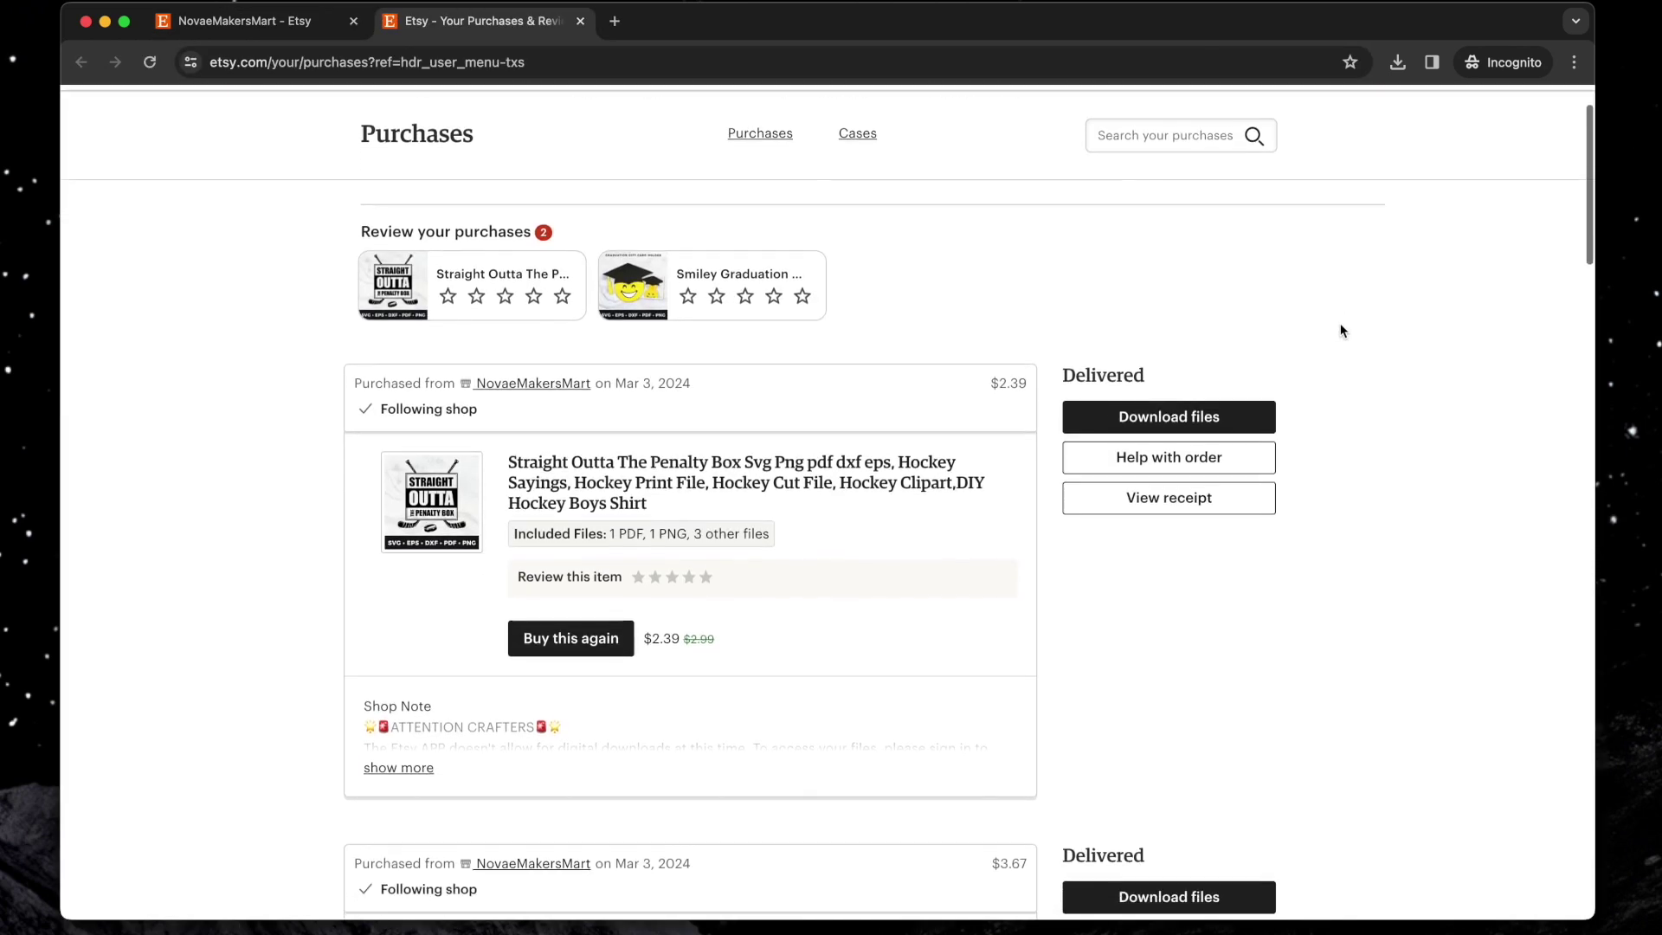
pyautogui.scroll(-3, 1340, 331)
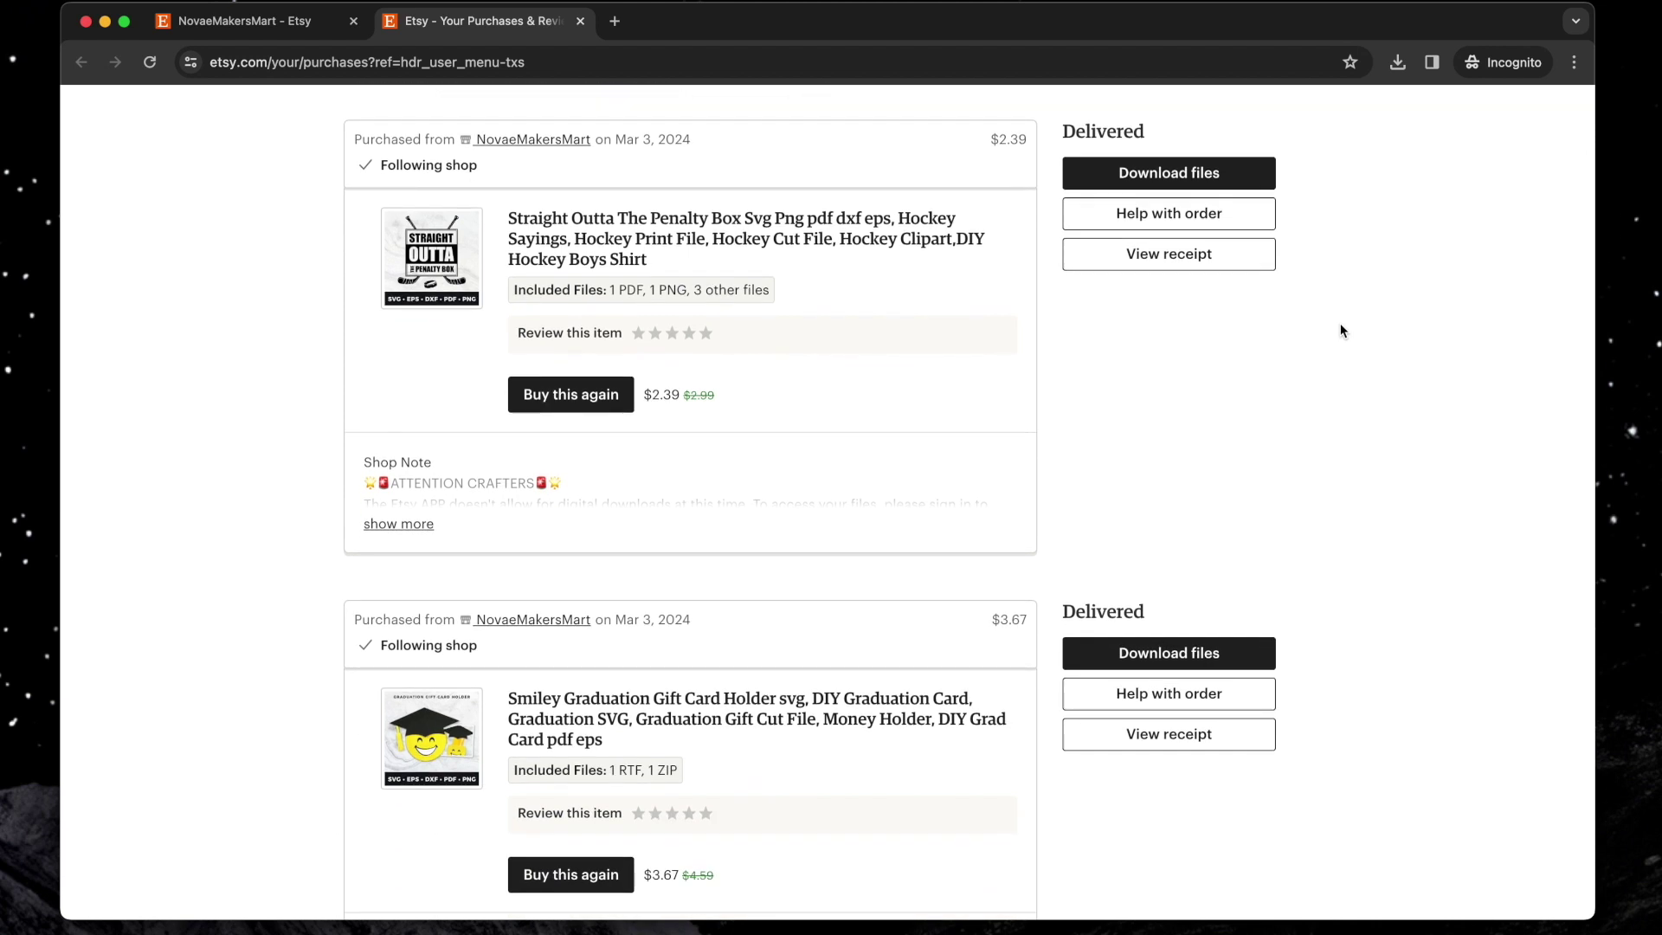
pyautogui.scroll(-2, 1340, 331)
pyautogui.scroll(2, 1340, 331)
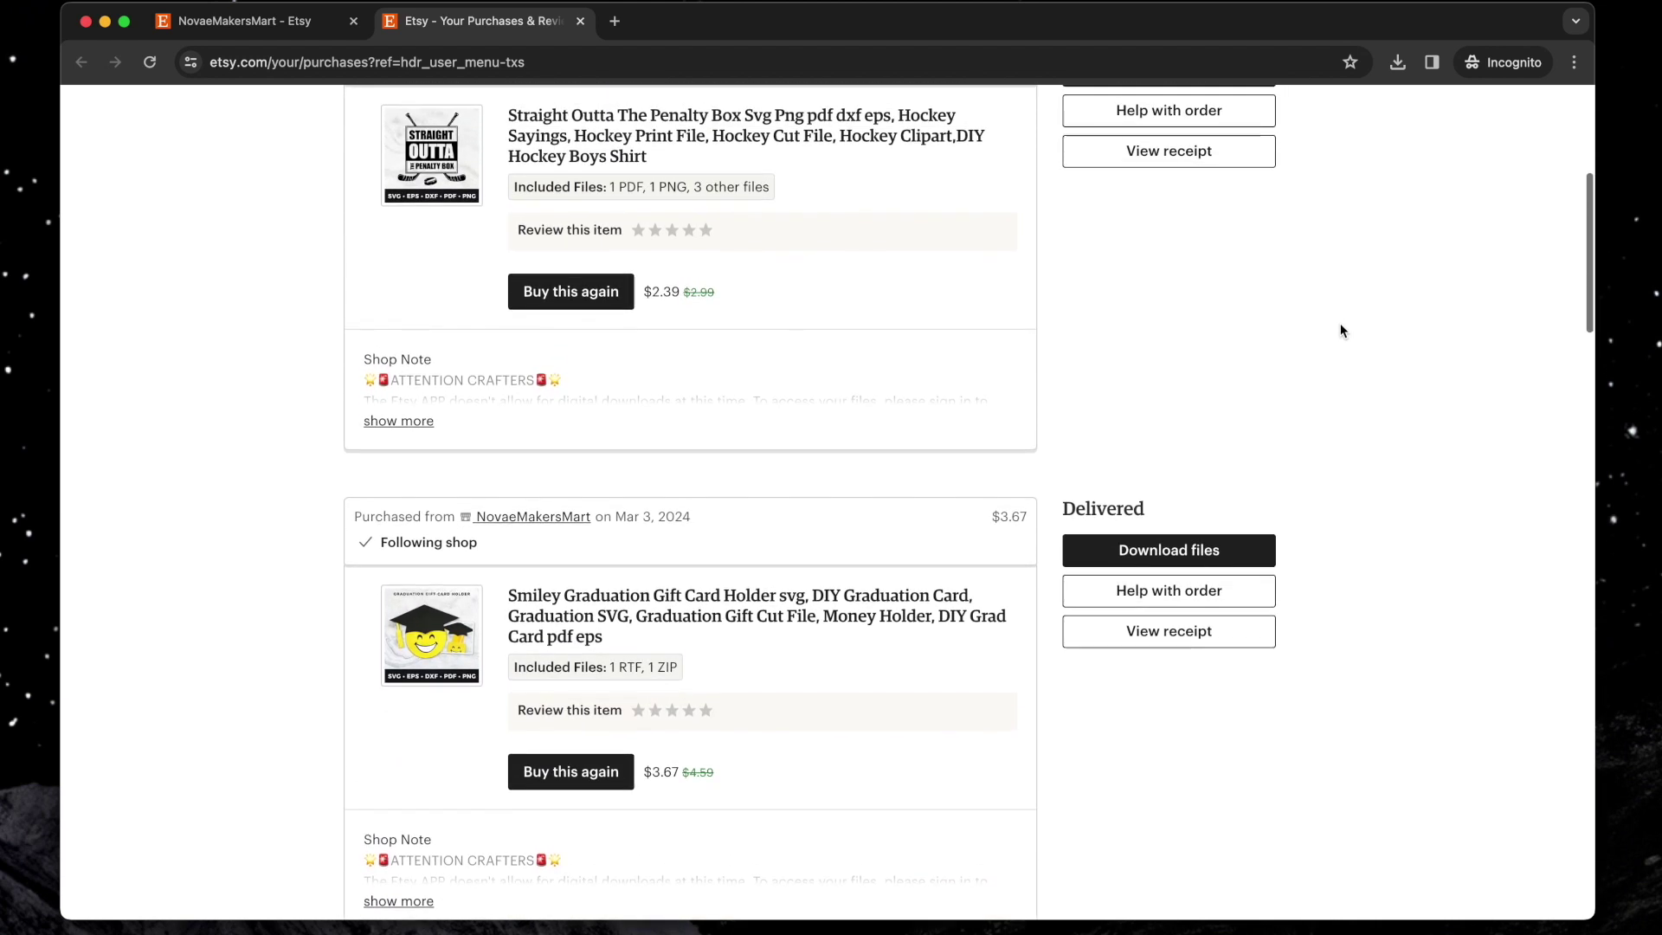
pyautogui.scroll(1, 1340, 327)
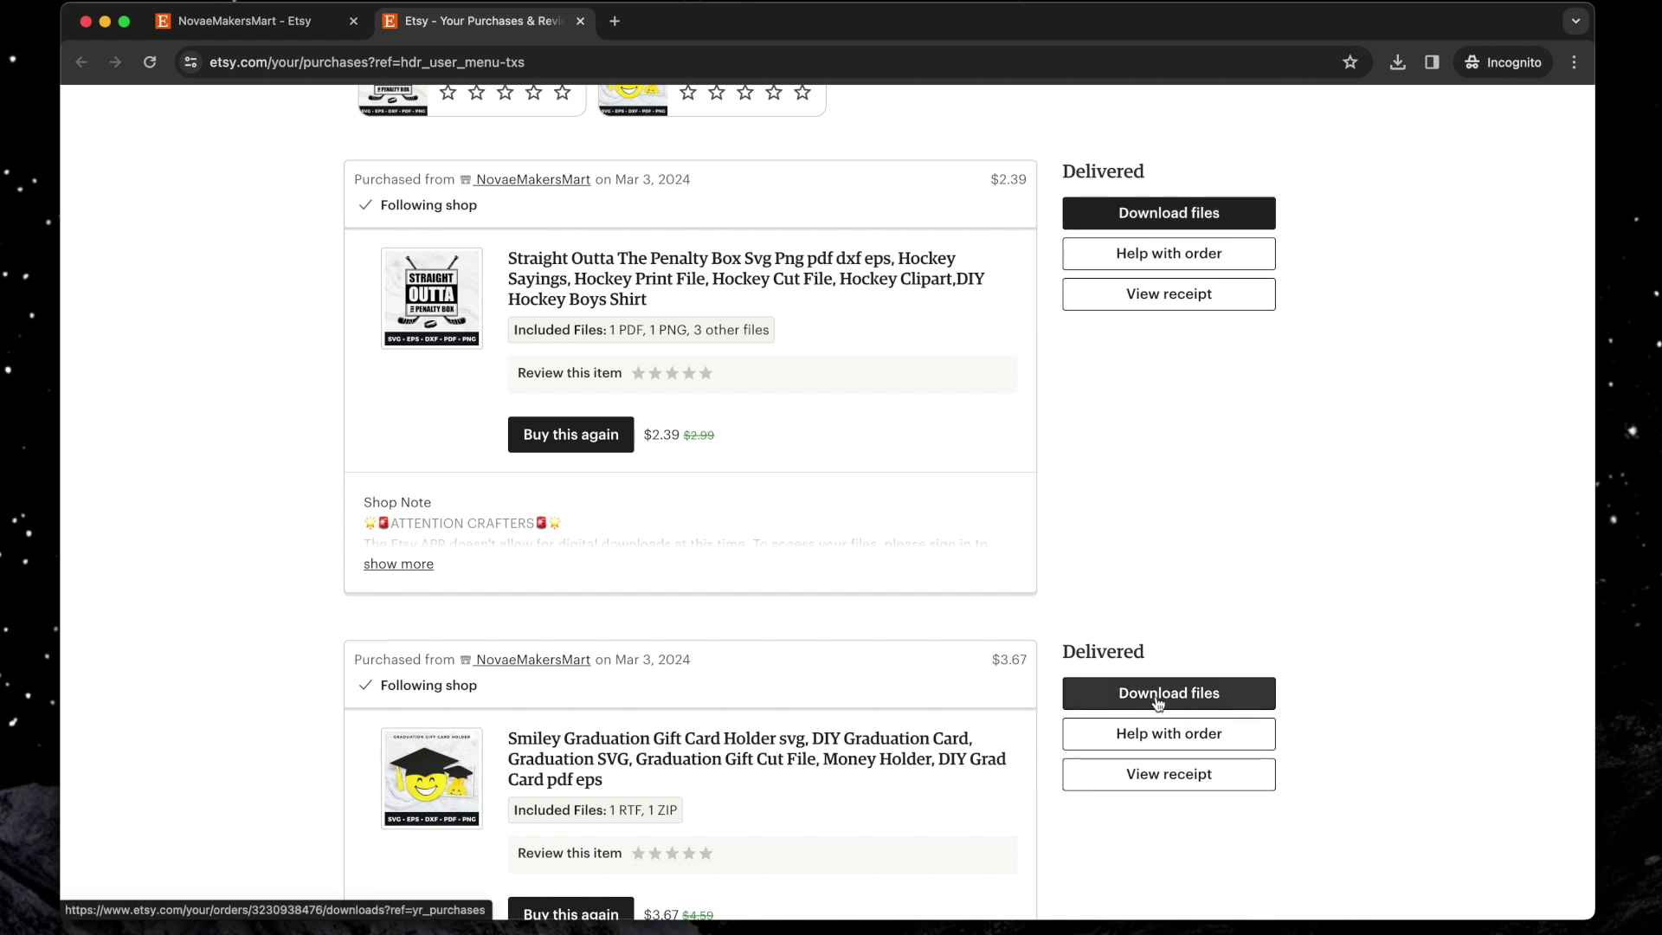
pyautogui.rightClick(1148, 214)
pyautogui.click(1160, 219)
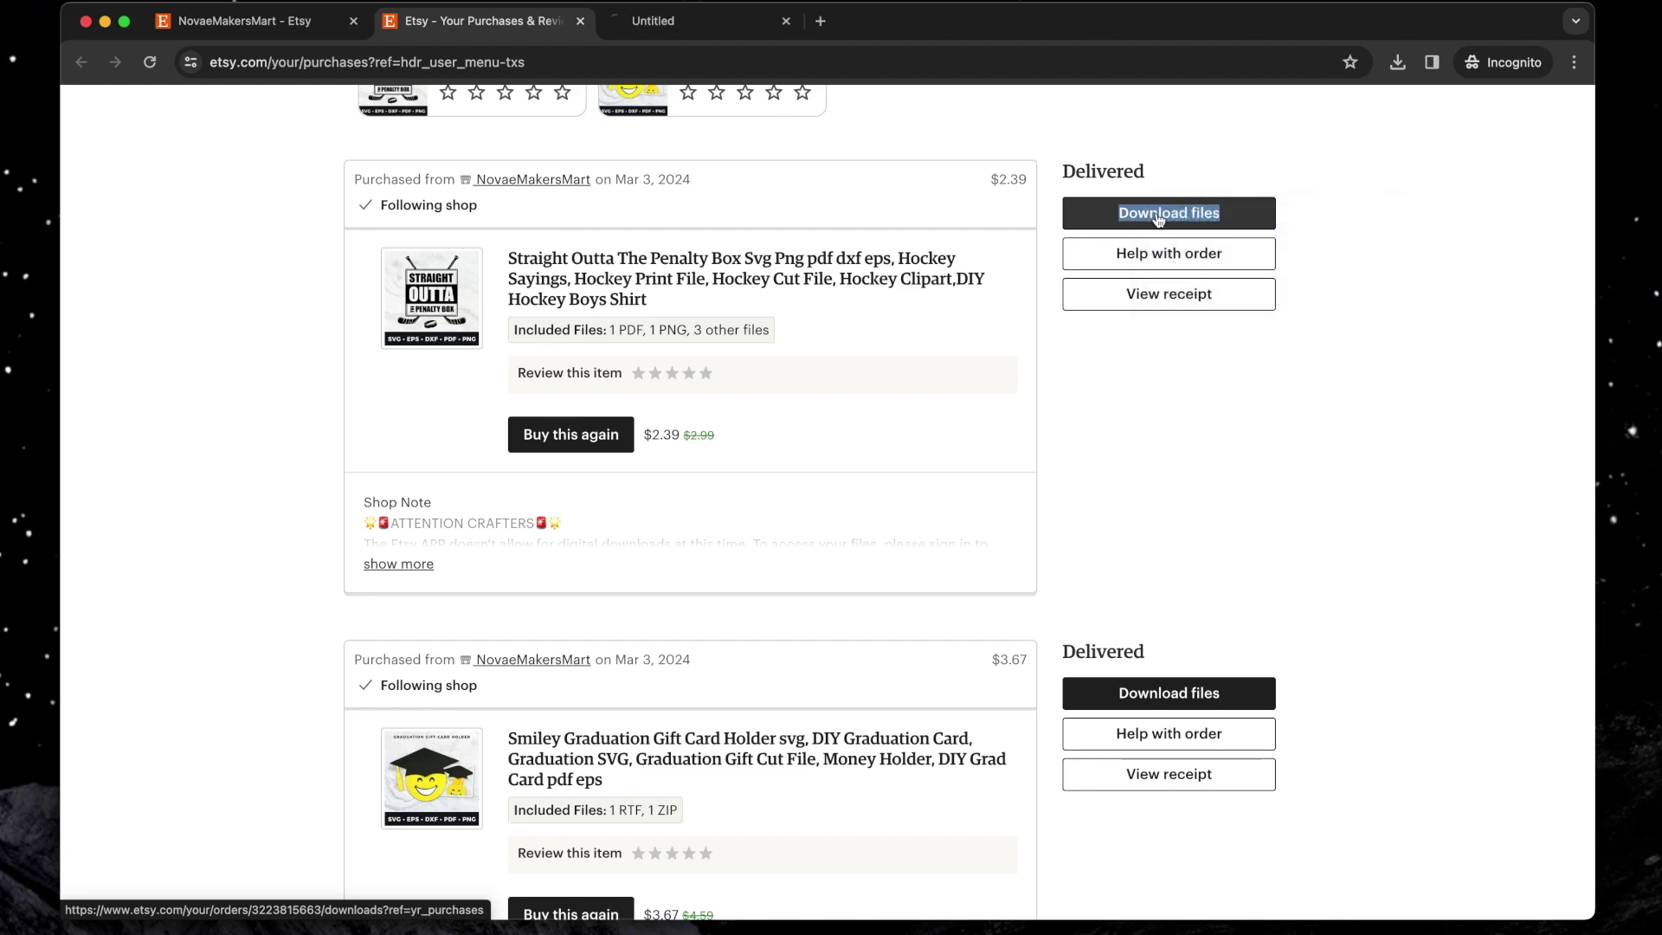
pyautogui.click(741, 21)
# Save StraightOuttaThePenaltyBox2.svg (12.8 KB) to Downloads, then launch Cricut Design Space
pyautogui.scroll(-3, 1366, 385)
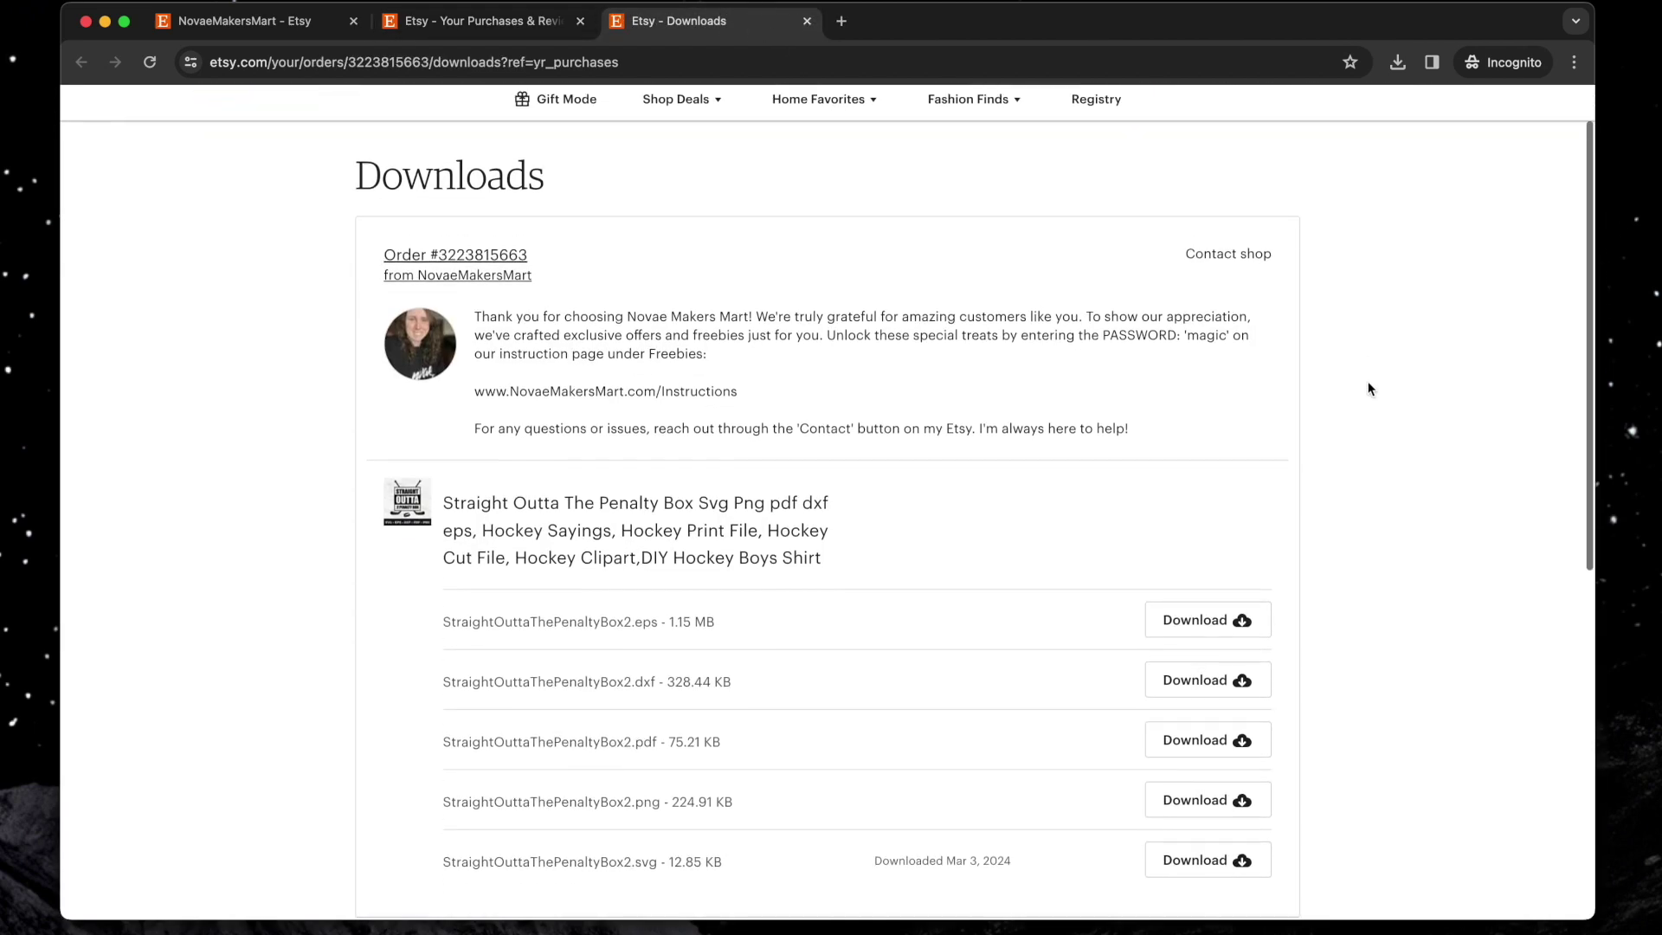
pyautogui.scroll(-1, 1367, 388)
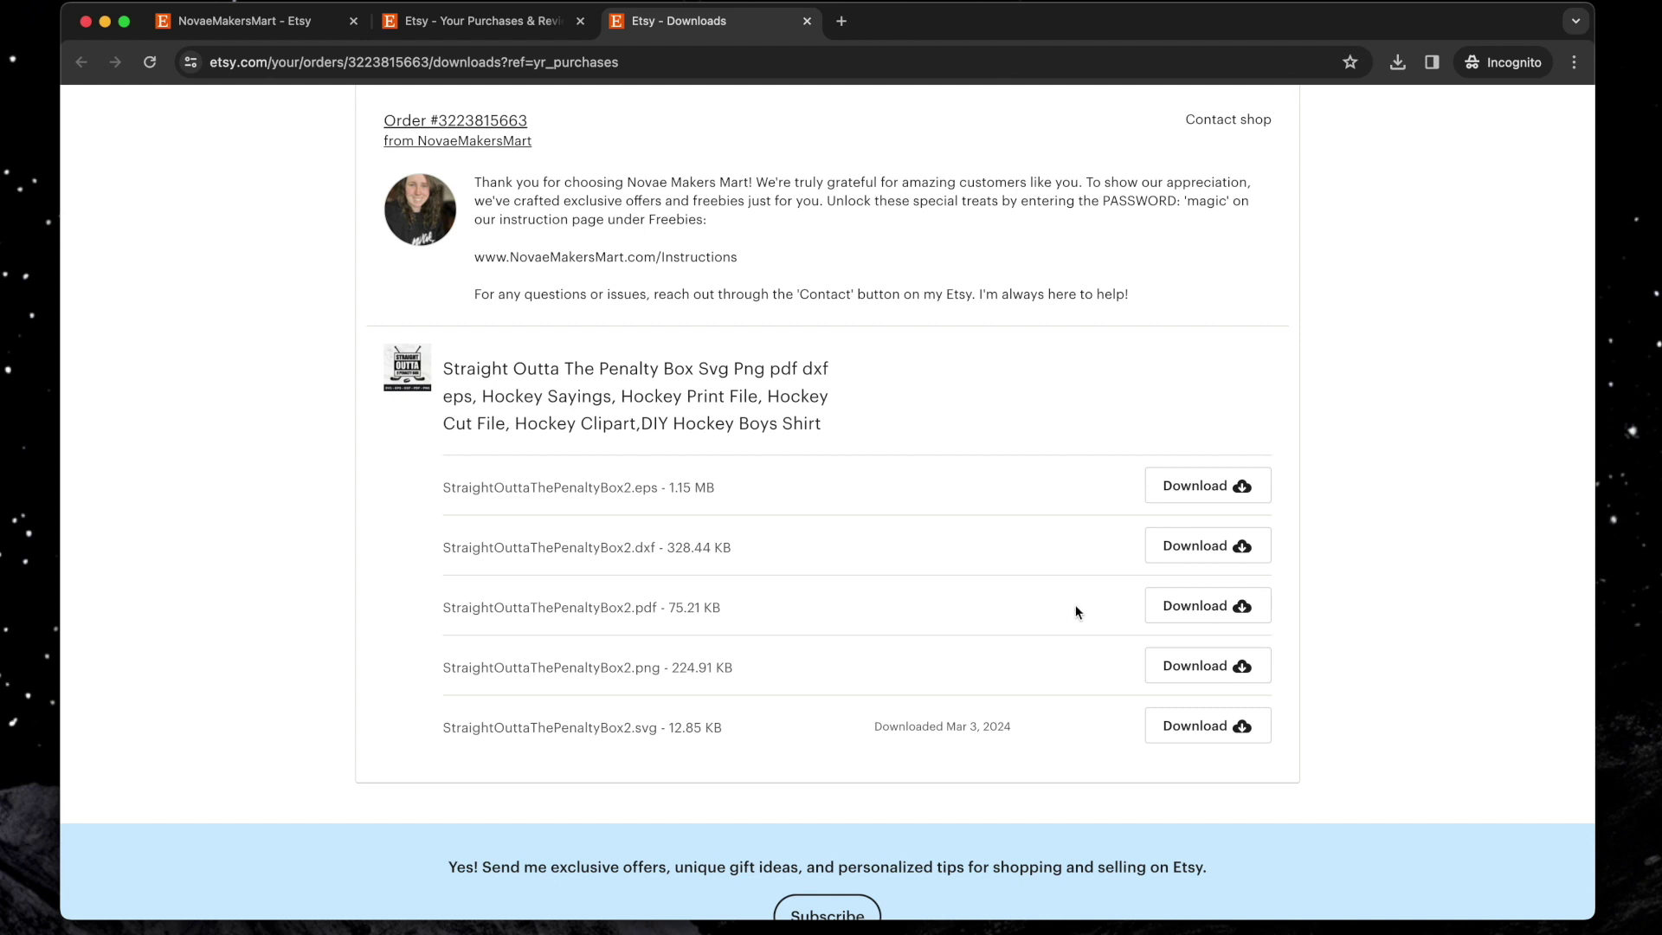
pyautogui.scroll(2, 1075, 611)
pyautogui.scroll(-1, 1076, 611)
pyautogui.scroll(-1, 1075, 606)
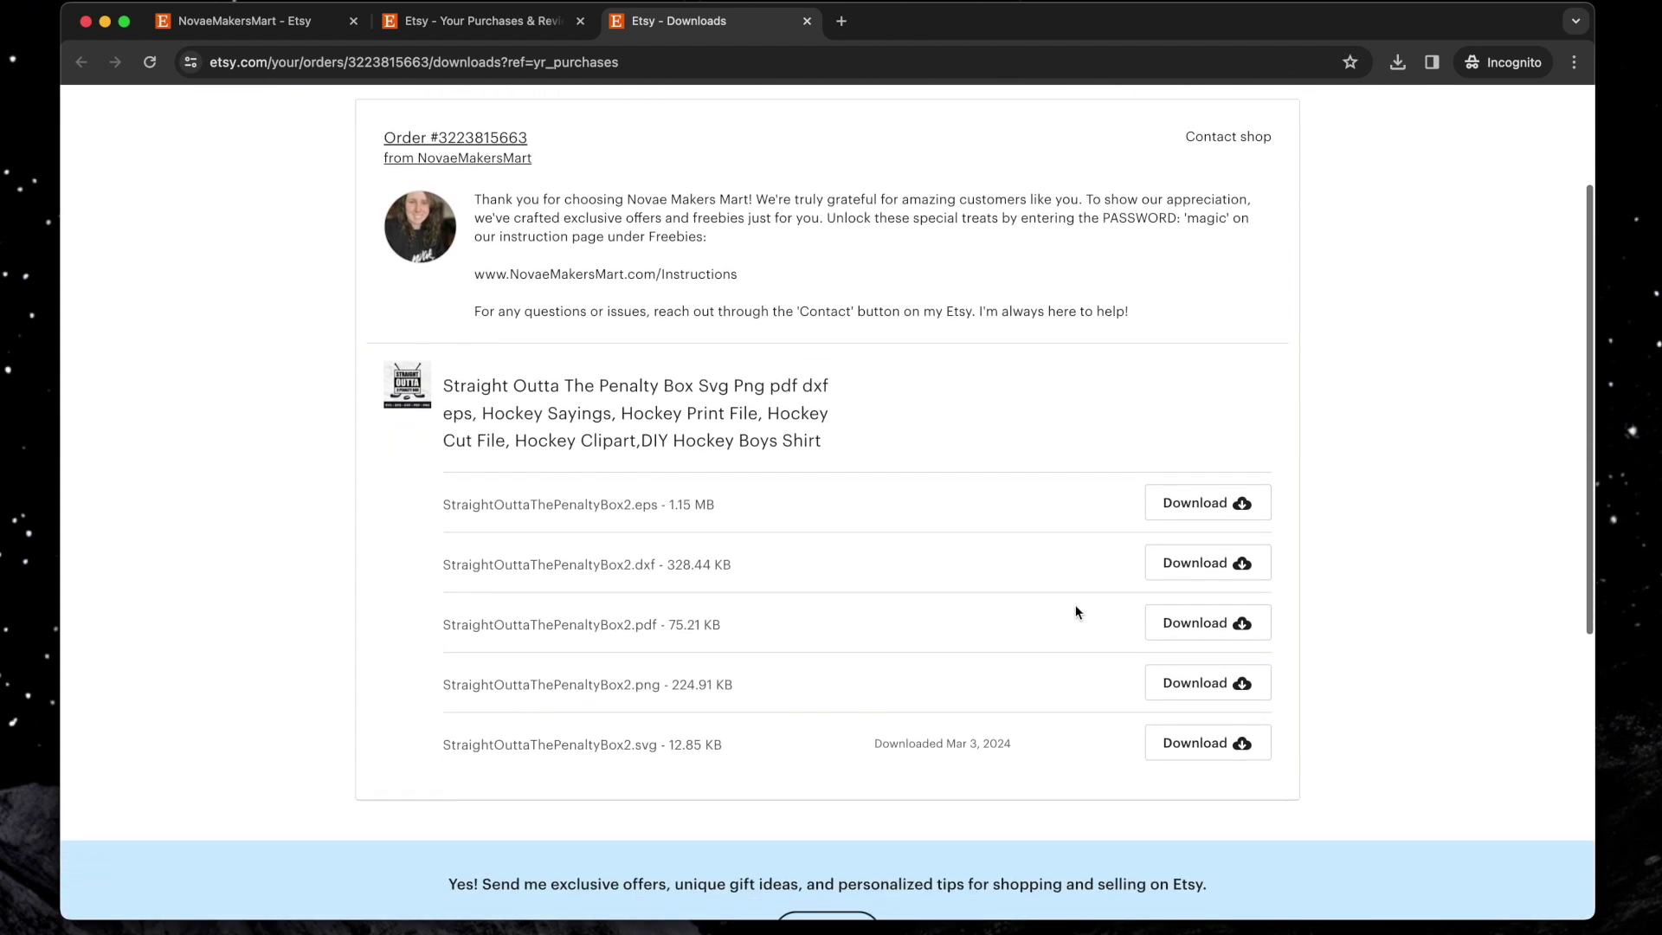
pyautogui.scroll(2, 1075, 606)
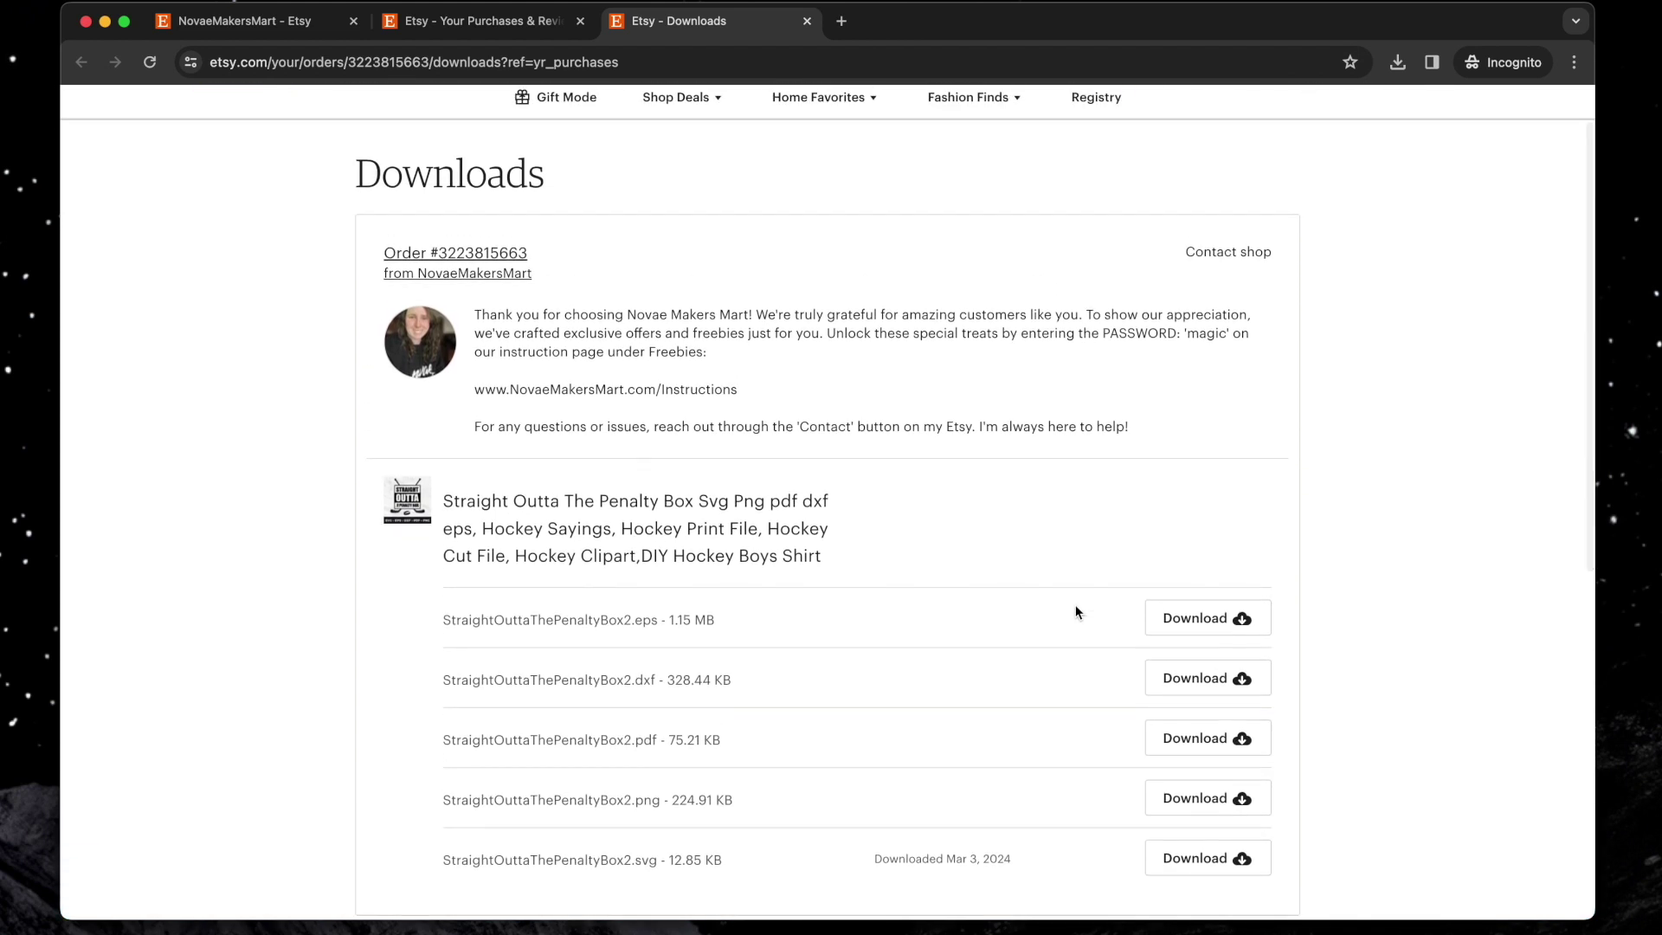
pyautogui.scroll(-1, 1075, 613)
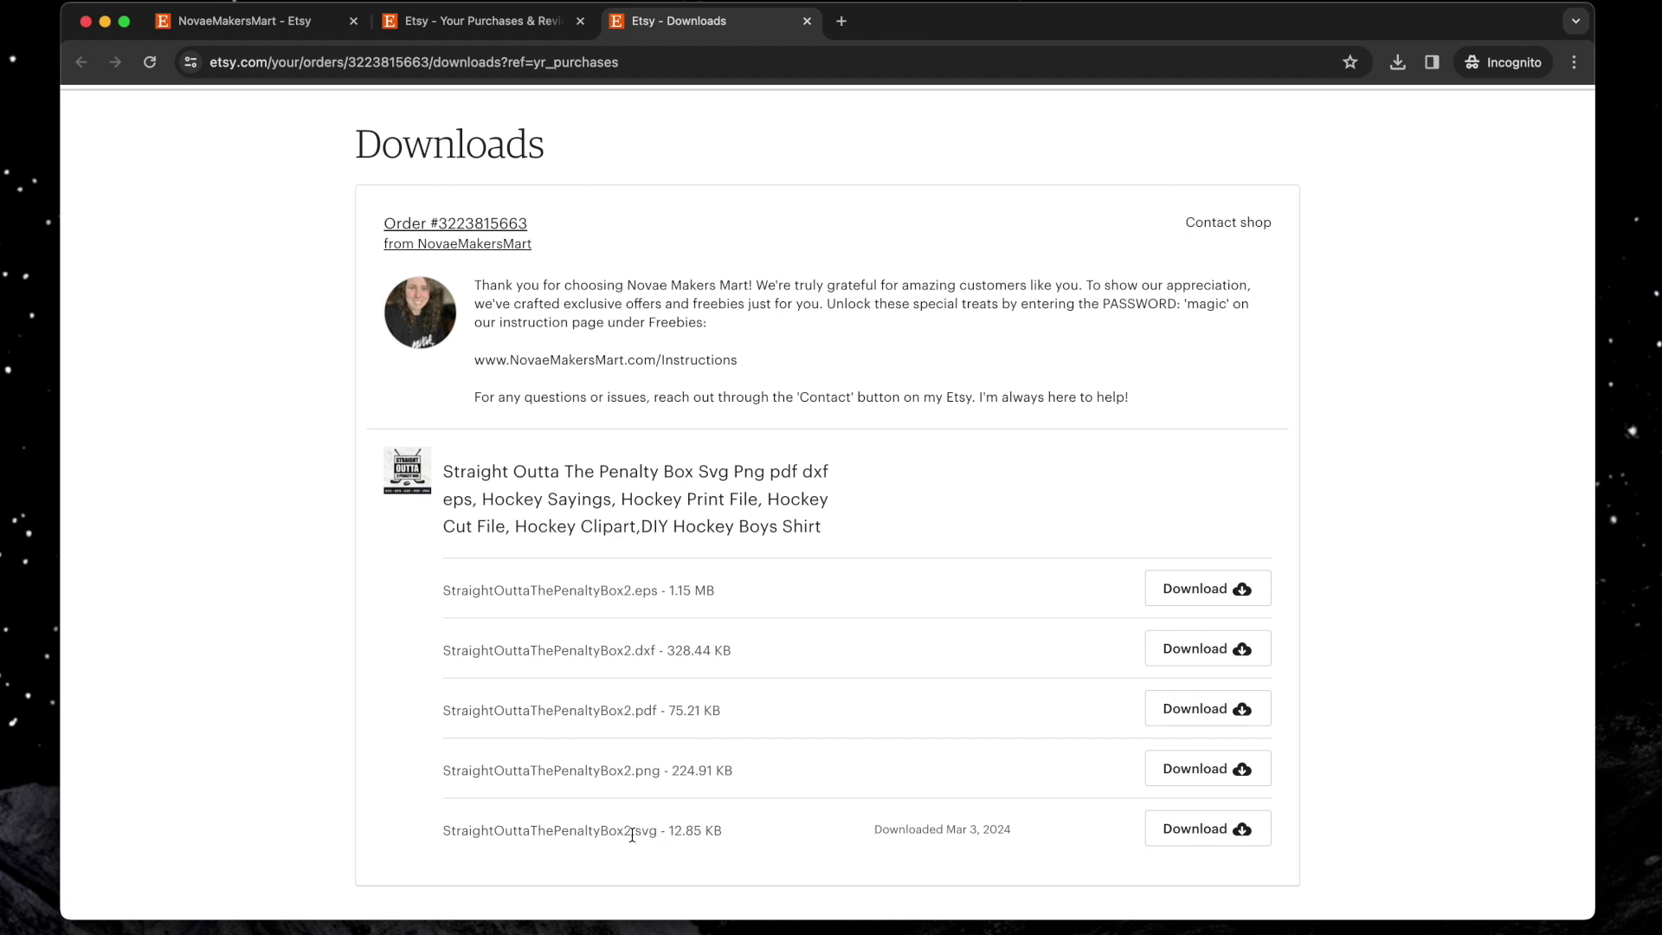
pyautogui.moveTo(632, 833); pyautogui.dragTo(659, 833)
pyautogui.click(1188, 832)
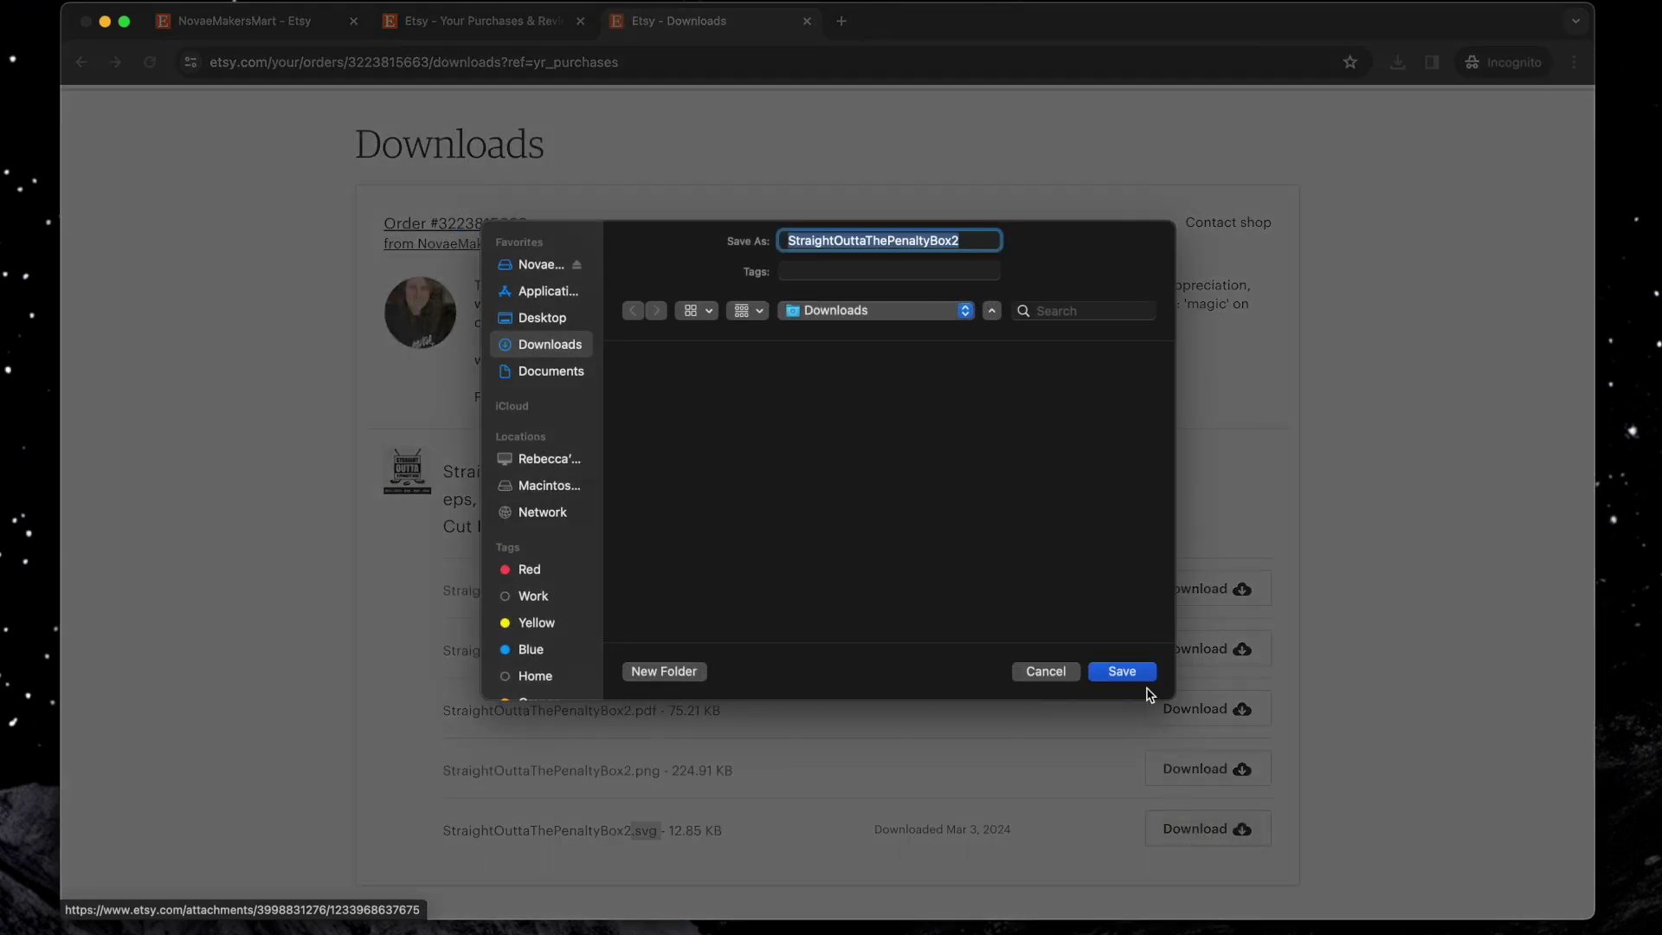
pyautogui.click(1135, 666)
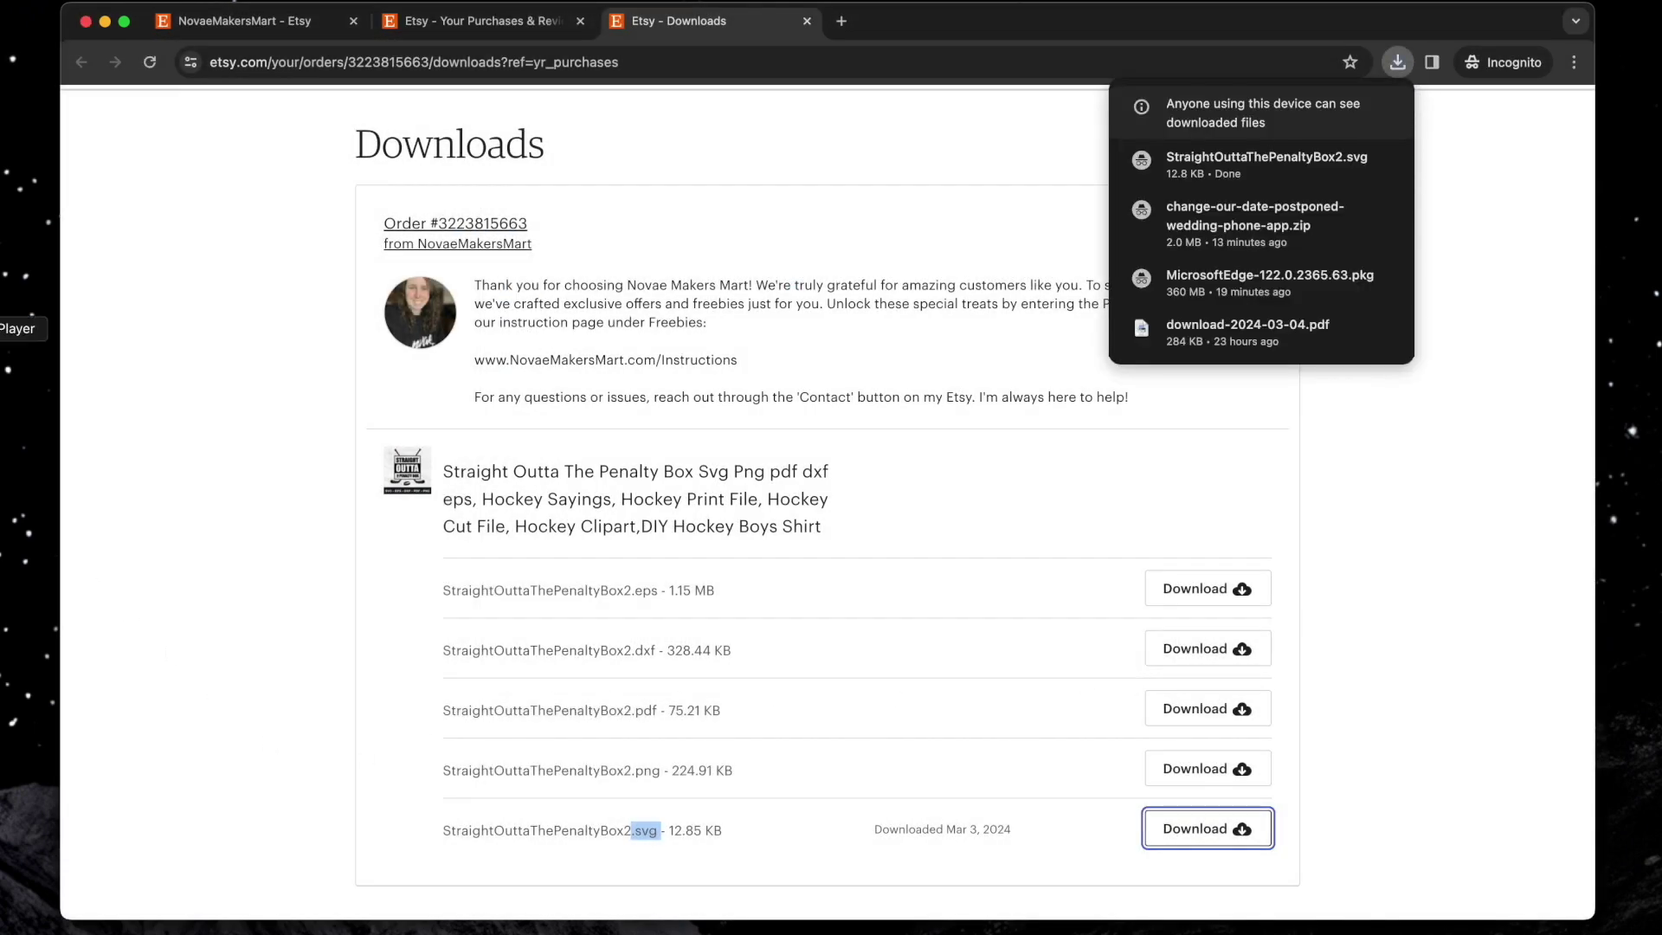
pyautogui.click(3, 273)
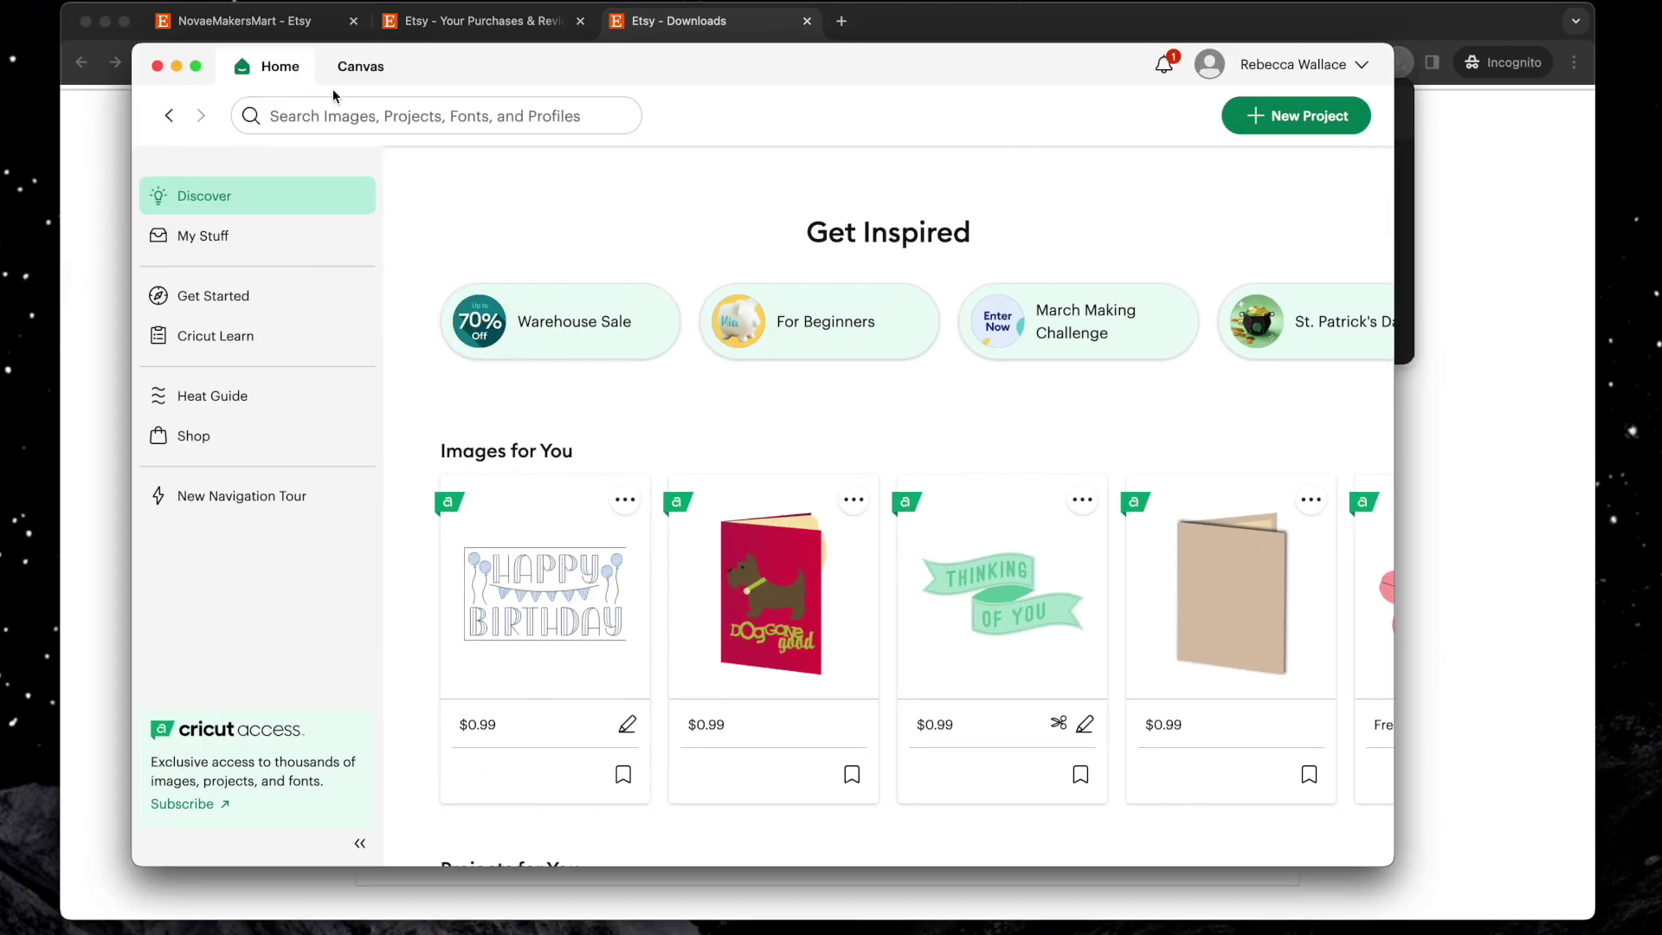
# Start a new canvas and upload StraightOuttaThePenaltyBox2.svg from Downloads onto it
pyautogui.click(350, 70)
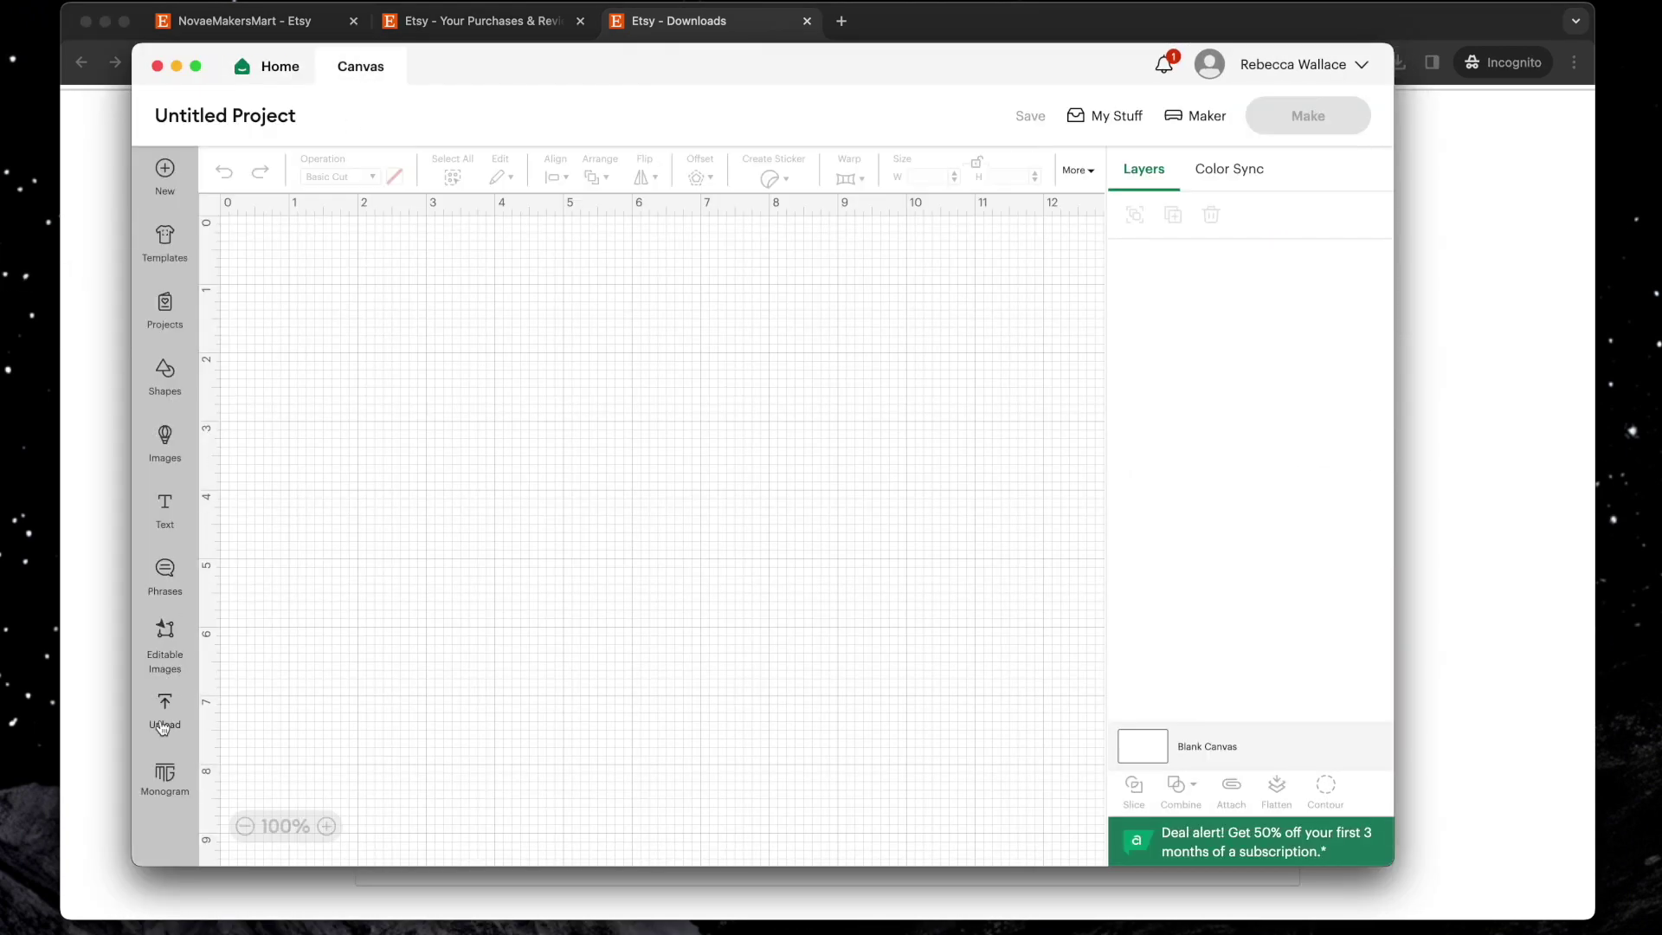
pyautogui.click(162, 725)
pyautogui.click(322, 420)
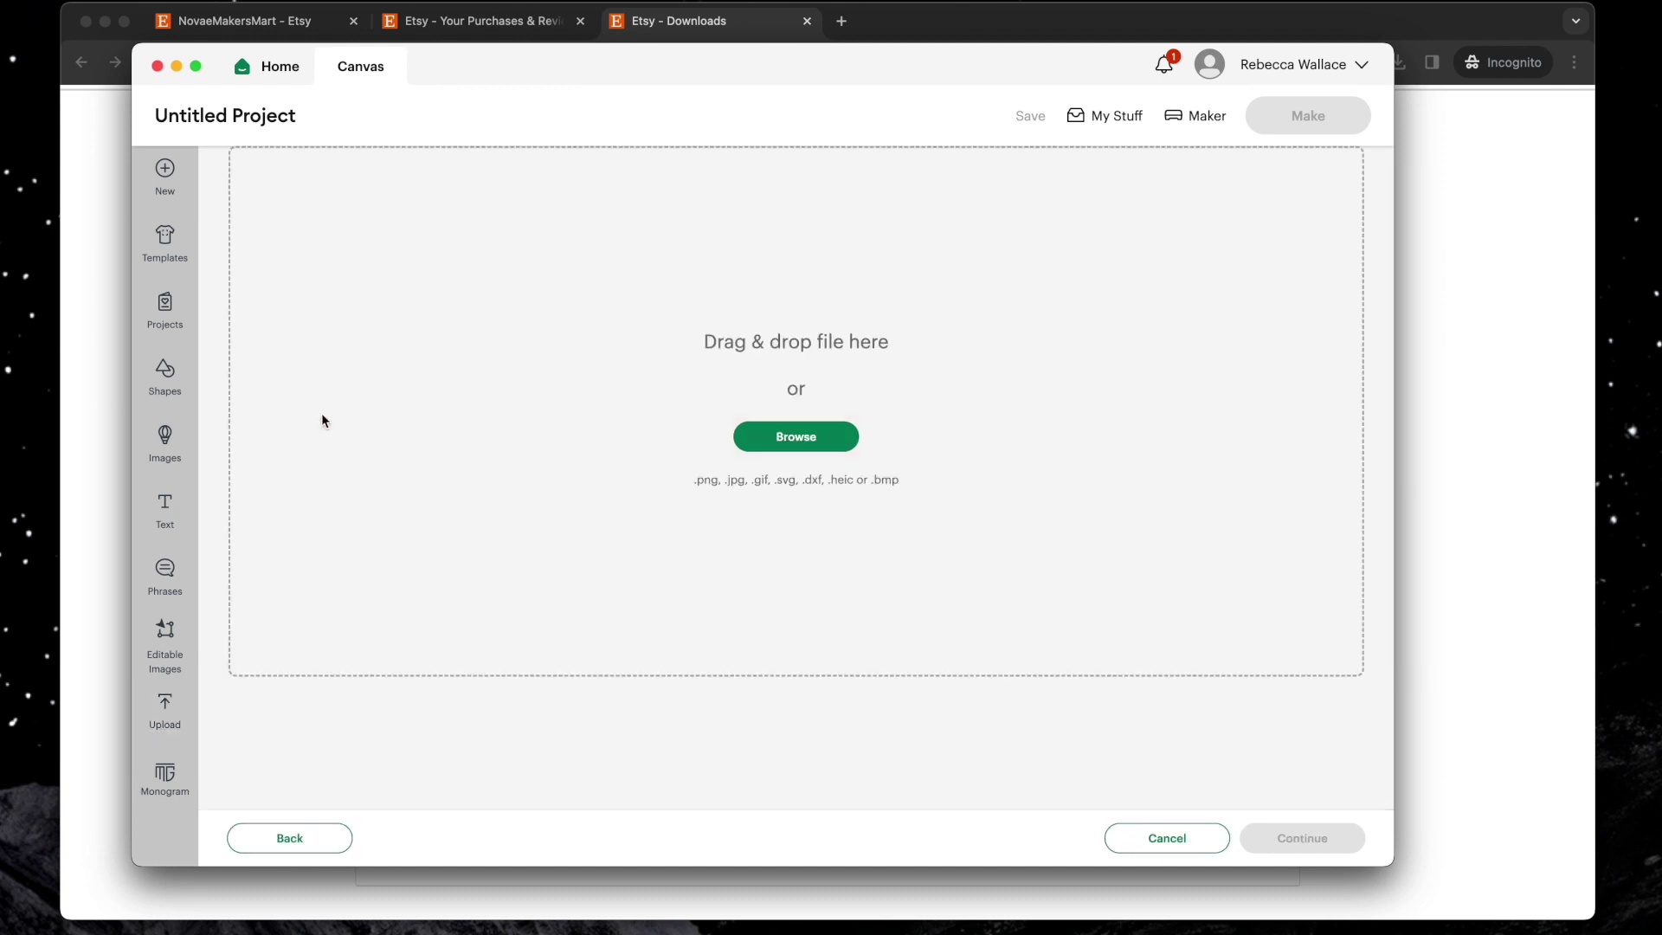
pyautogui.click(130, 920)
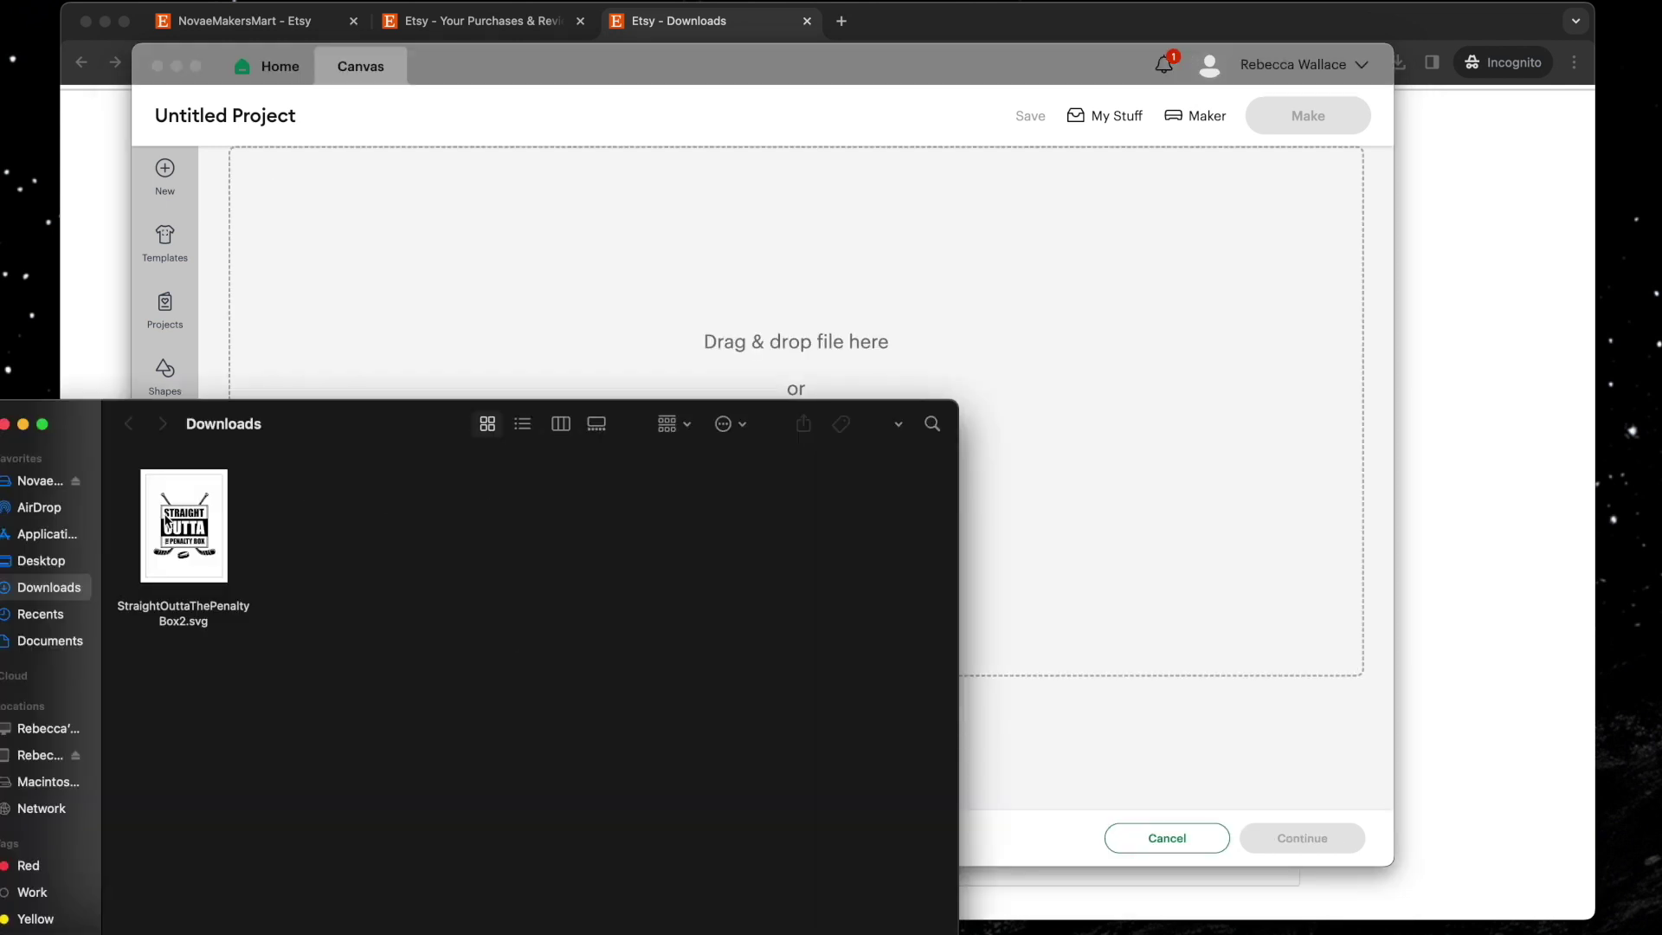
pyautogui.moveTo(183, 525); pyautogui.dragTo(666, 294)
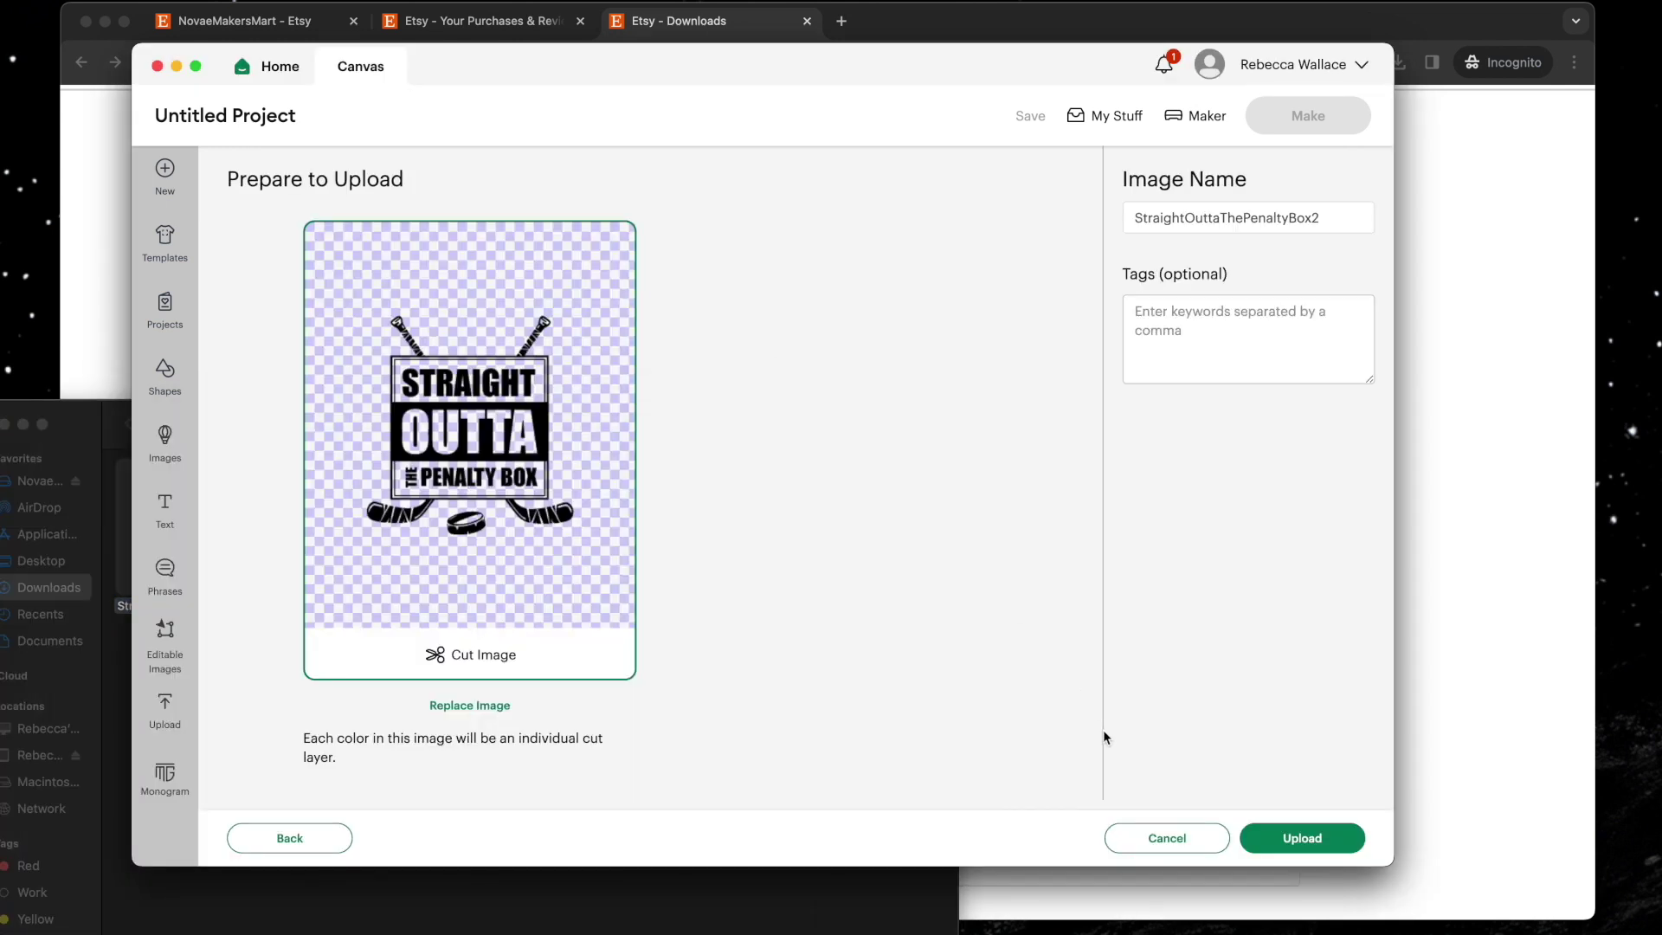
pyautogui.click(1282, 838)
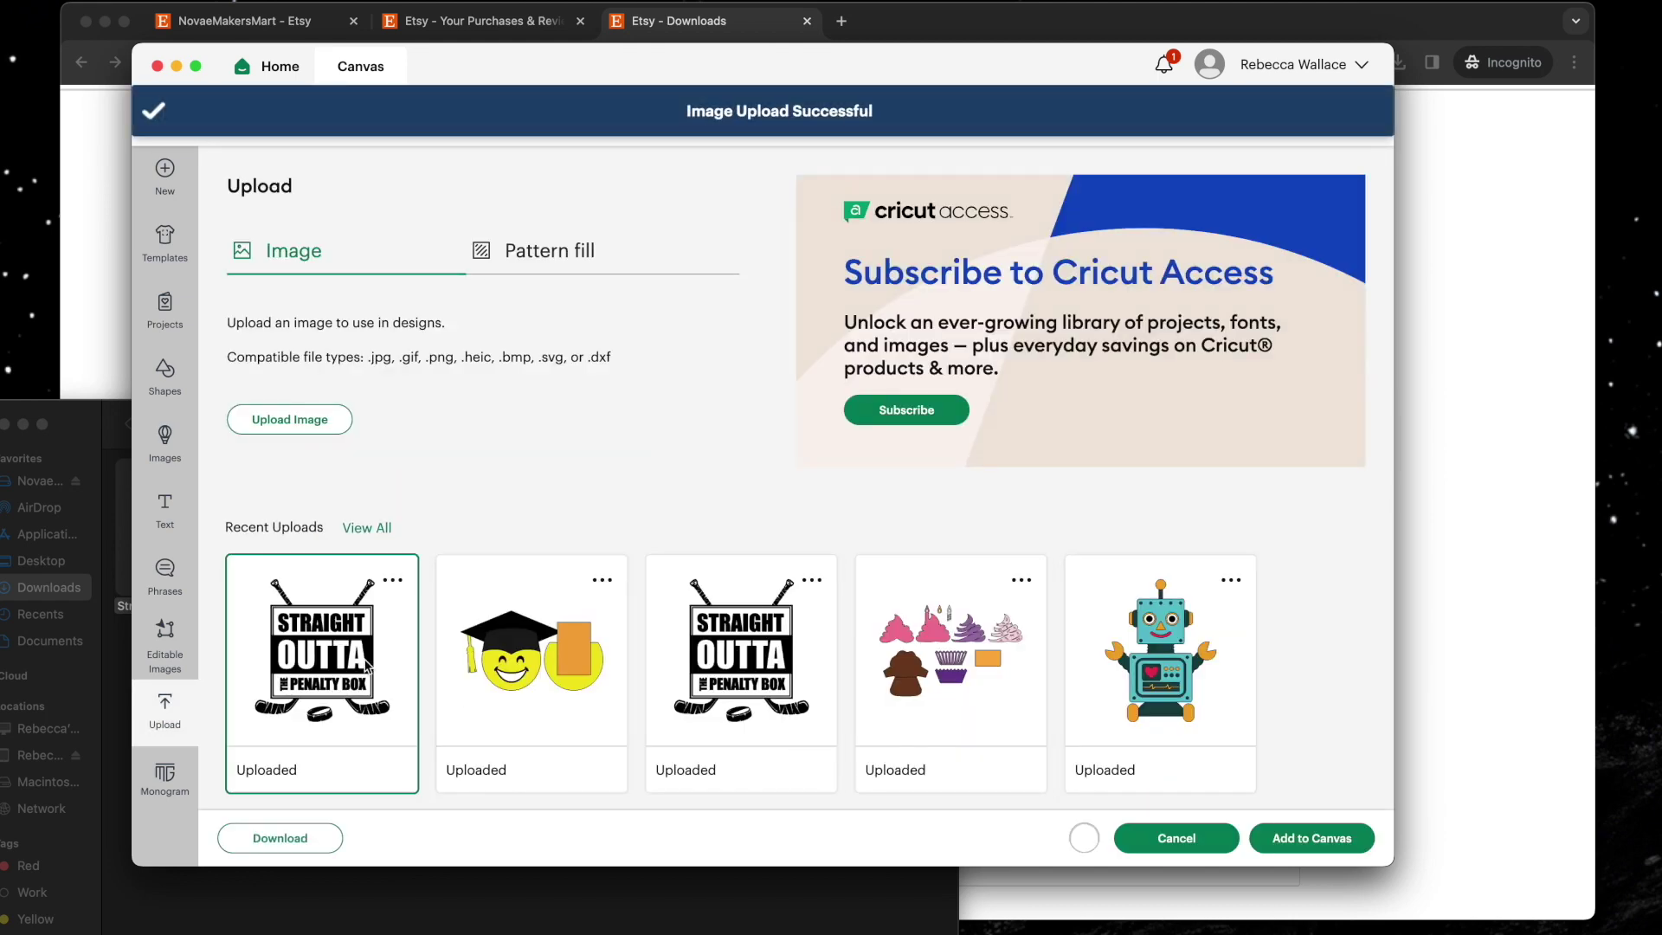
pyautogui.click(1286, 839)
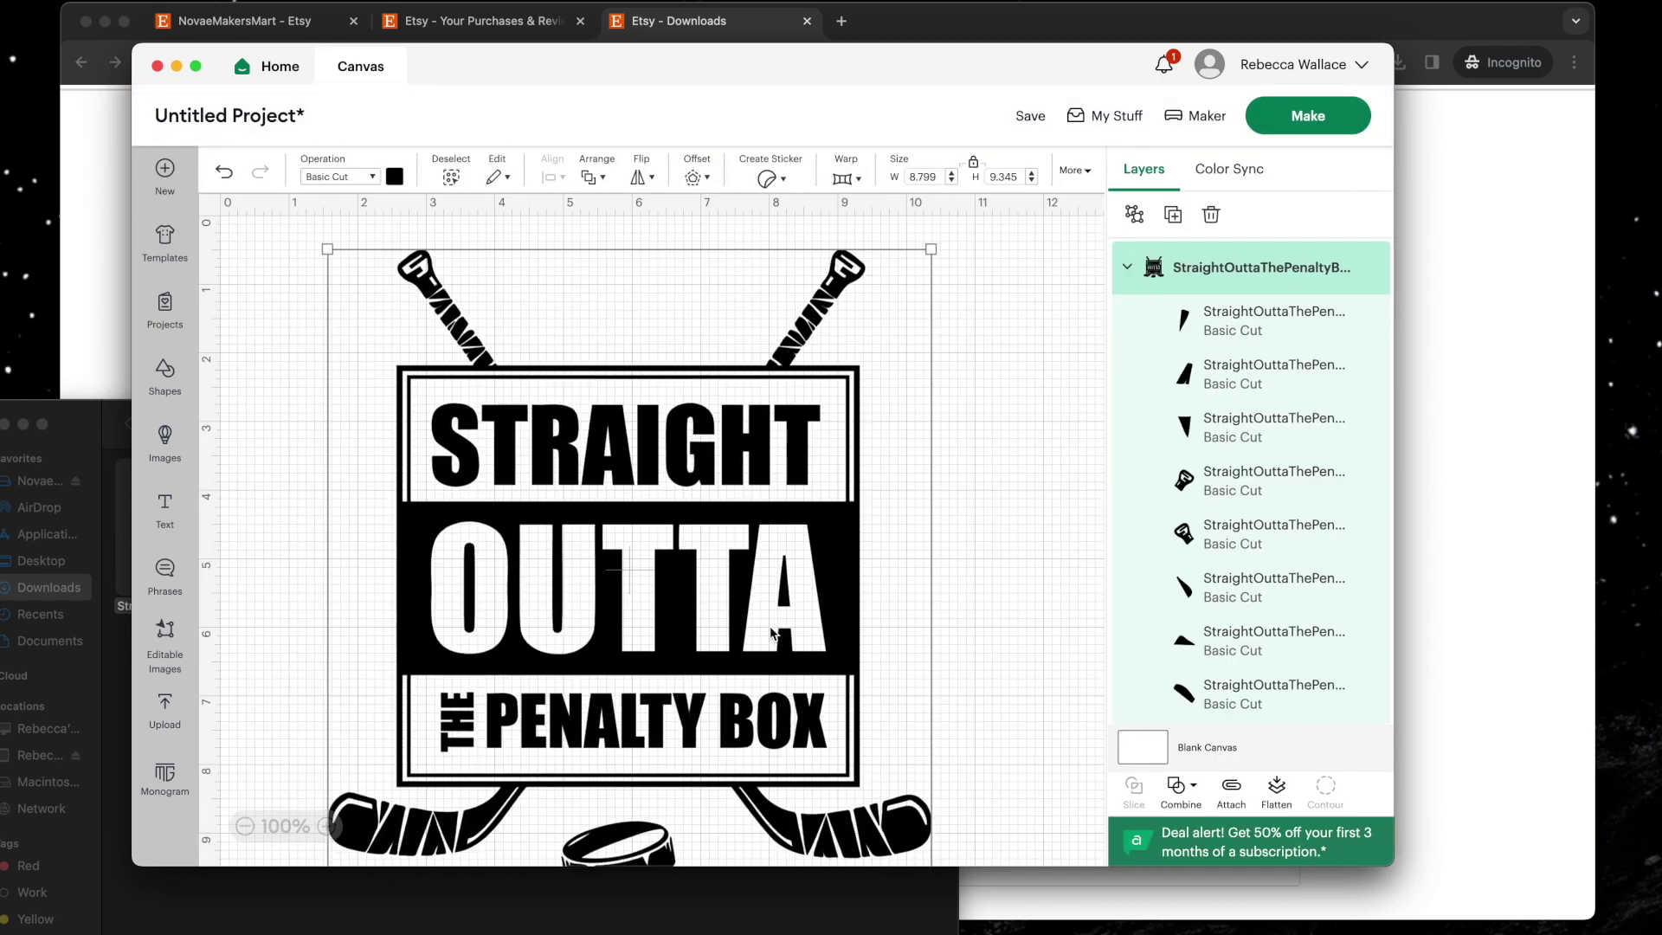
# Resize the hockey design to 5.78 × 6.13 in, reposition it, and color it dark blue
pyautogui.moveTo(879, 851); pyautogui.dragTo(680, 637)
pyautogui.moveTo(533, 501); pyautogui.dragTo(586, 551)
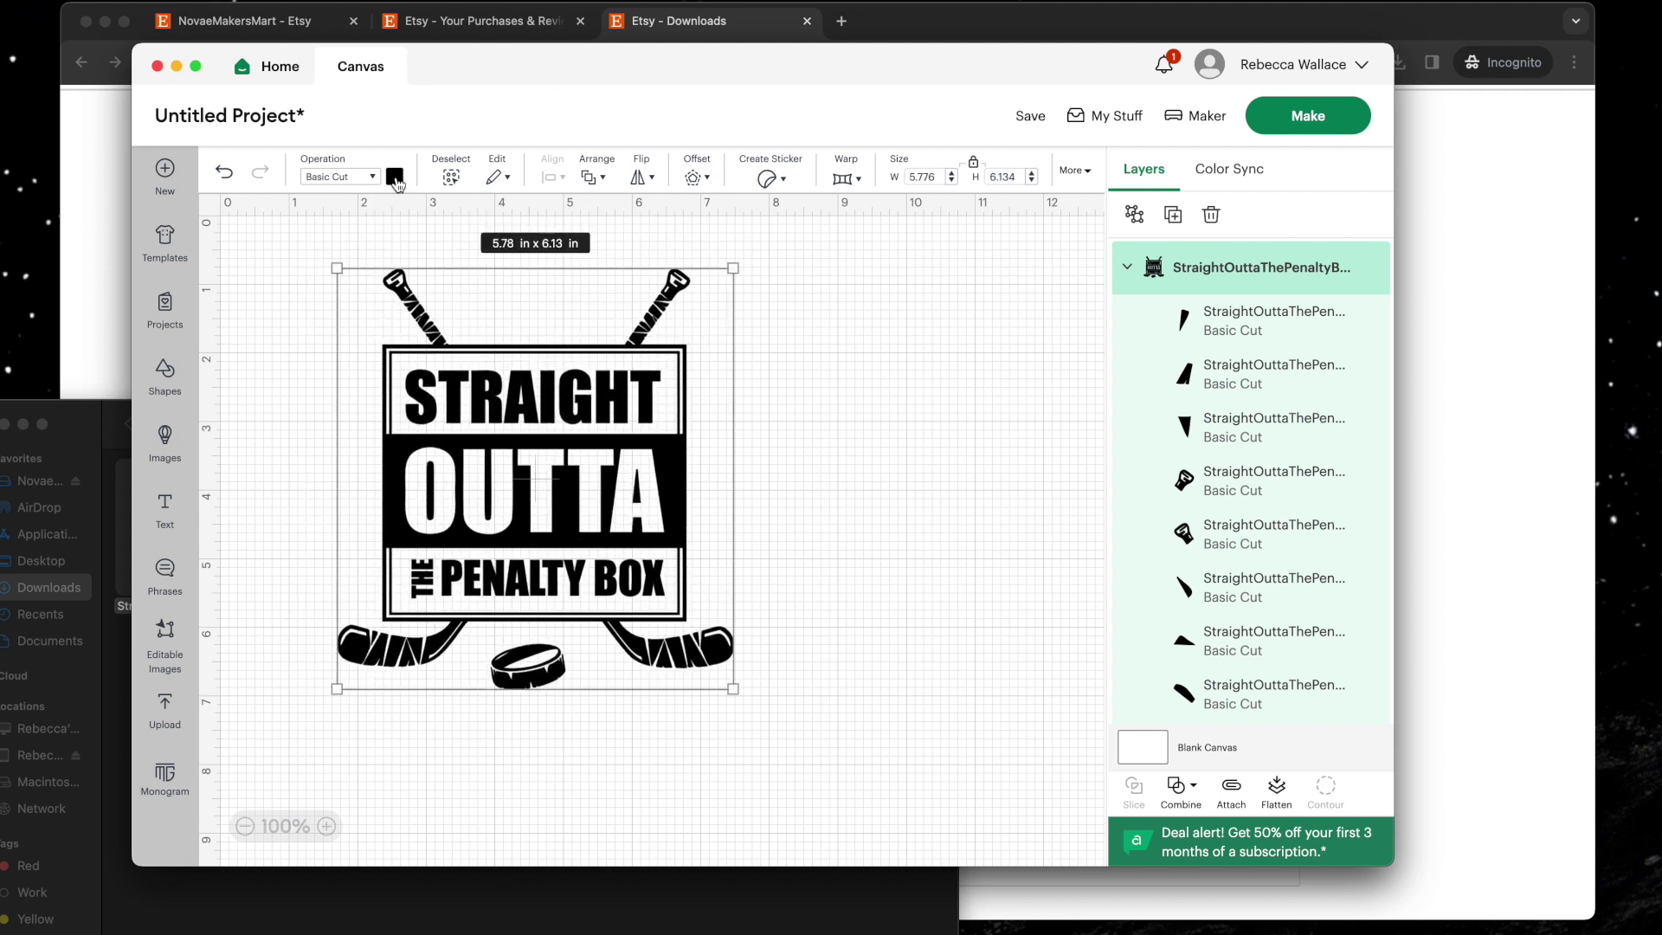
pyautogui.click(394, 177)
pyautogui.click(487, 338)
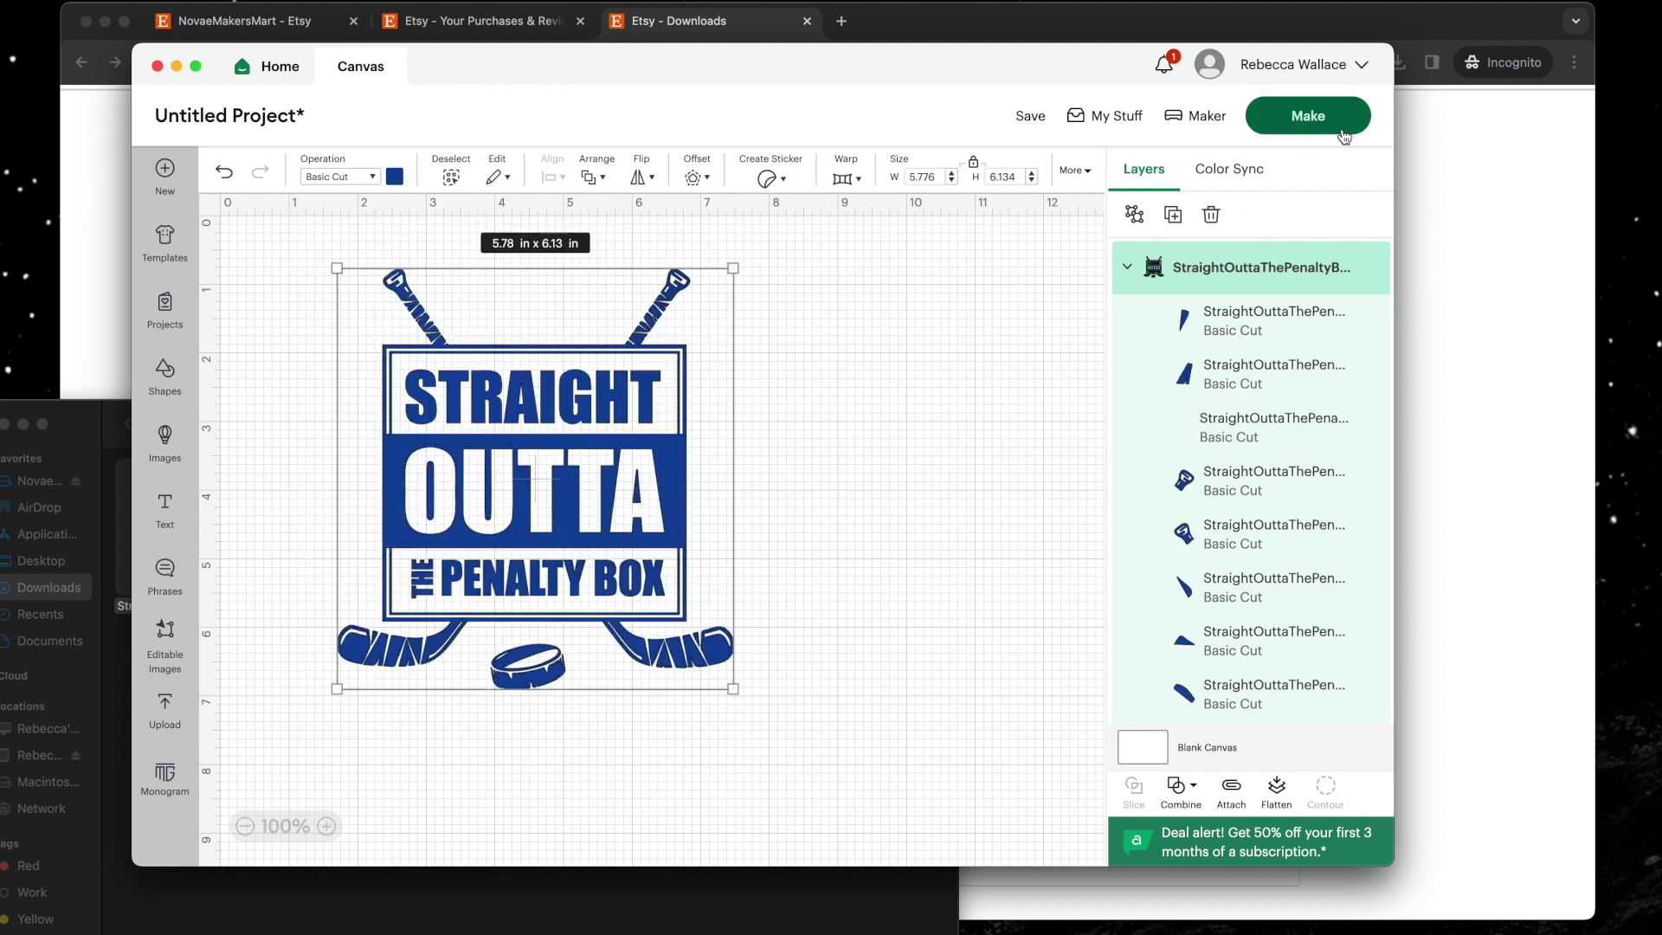
# Attach all the hockey design's layers into one group, checking the mat preview before and after
pyautogui.click(1352, 122)
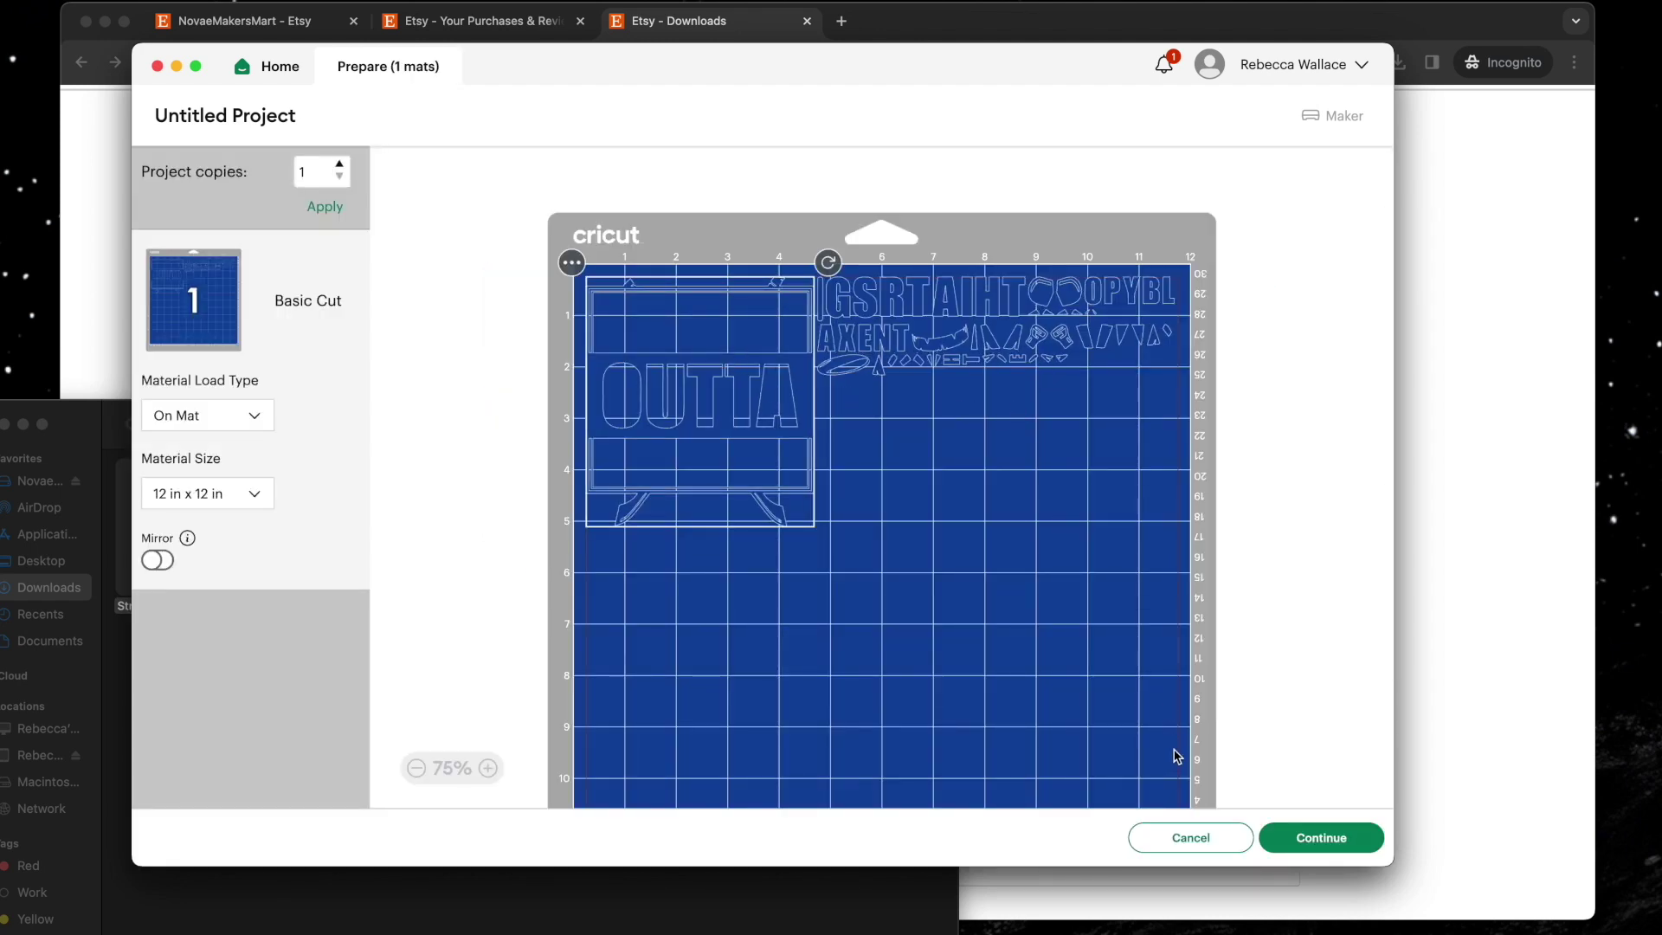
pyautogui.click(1192, 838)
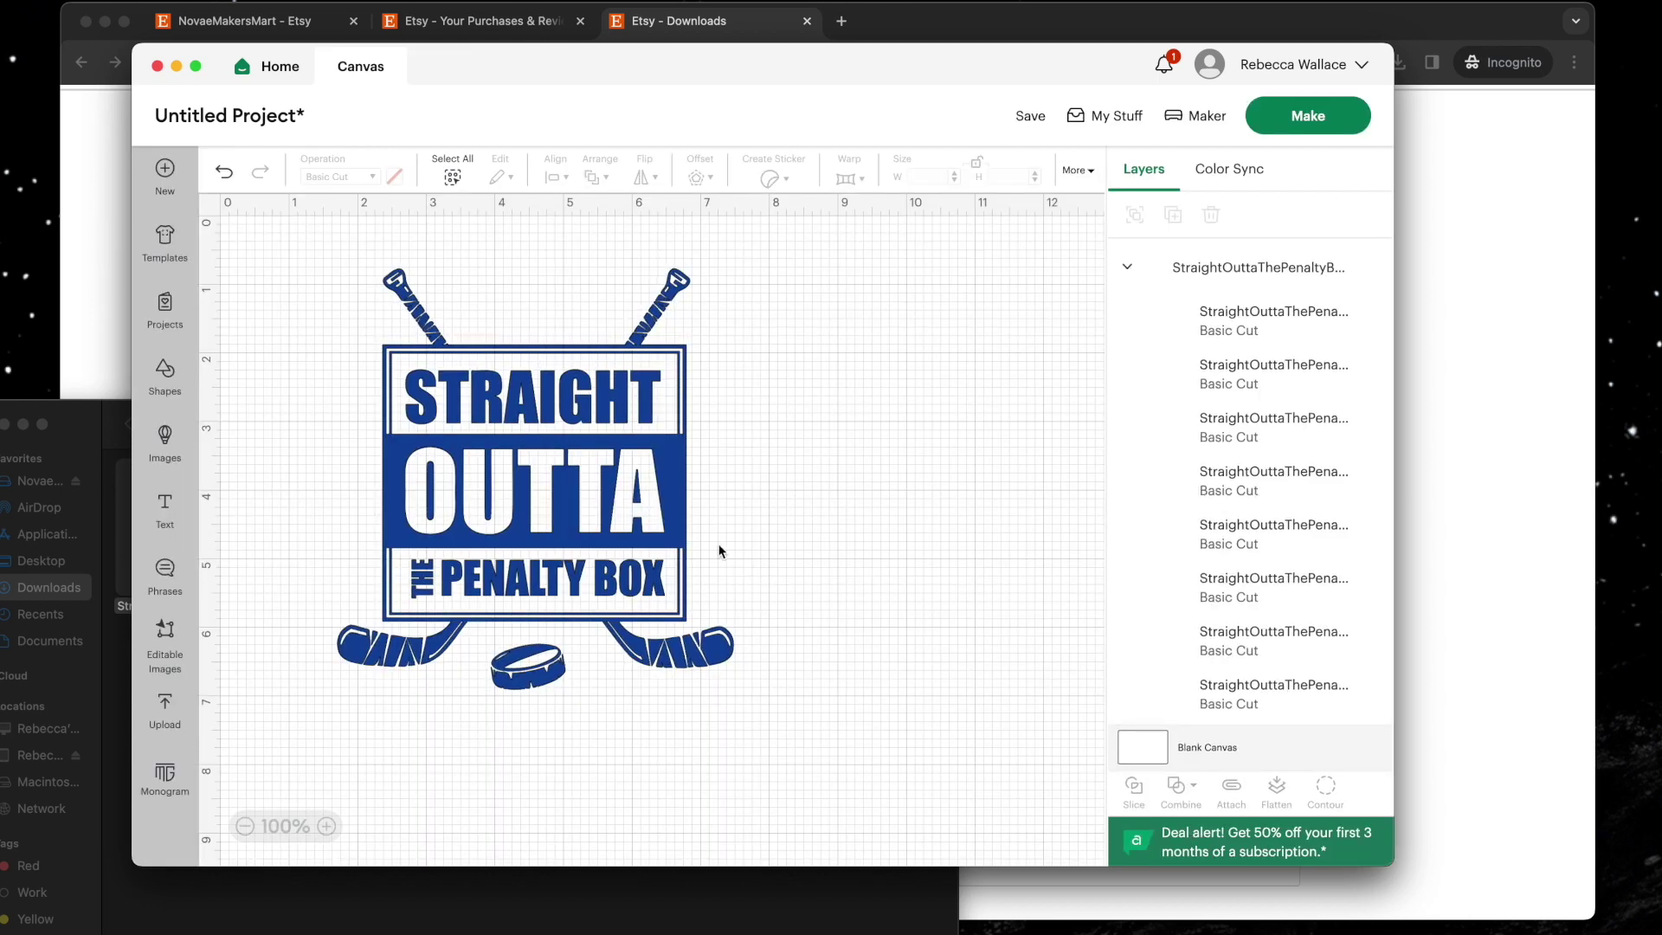
pyautogui.click(679, 528)
pyautogui.click(1233, 790)
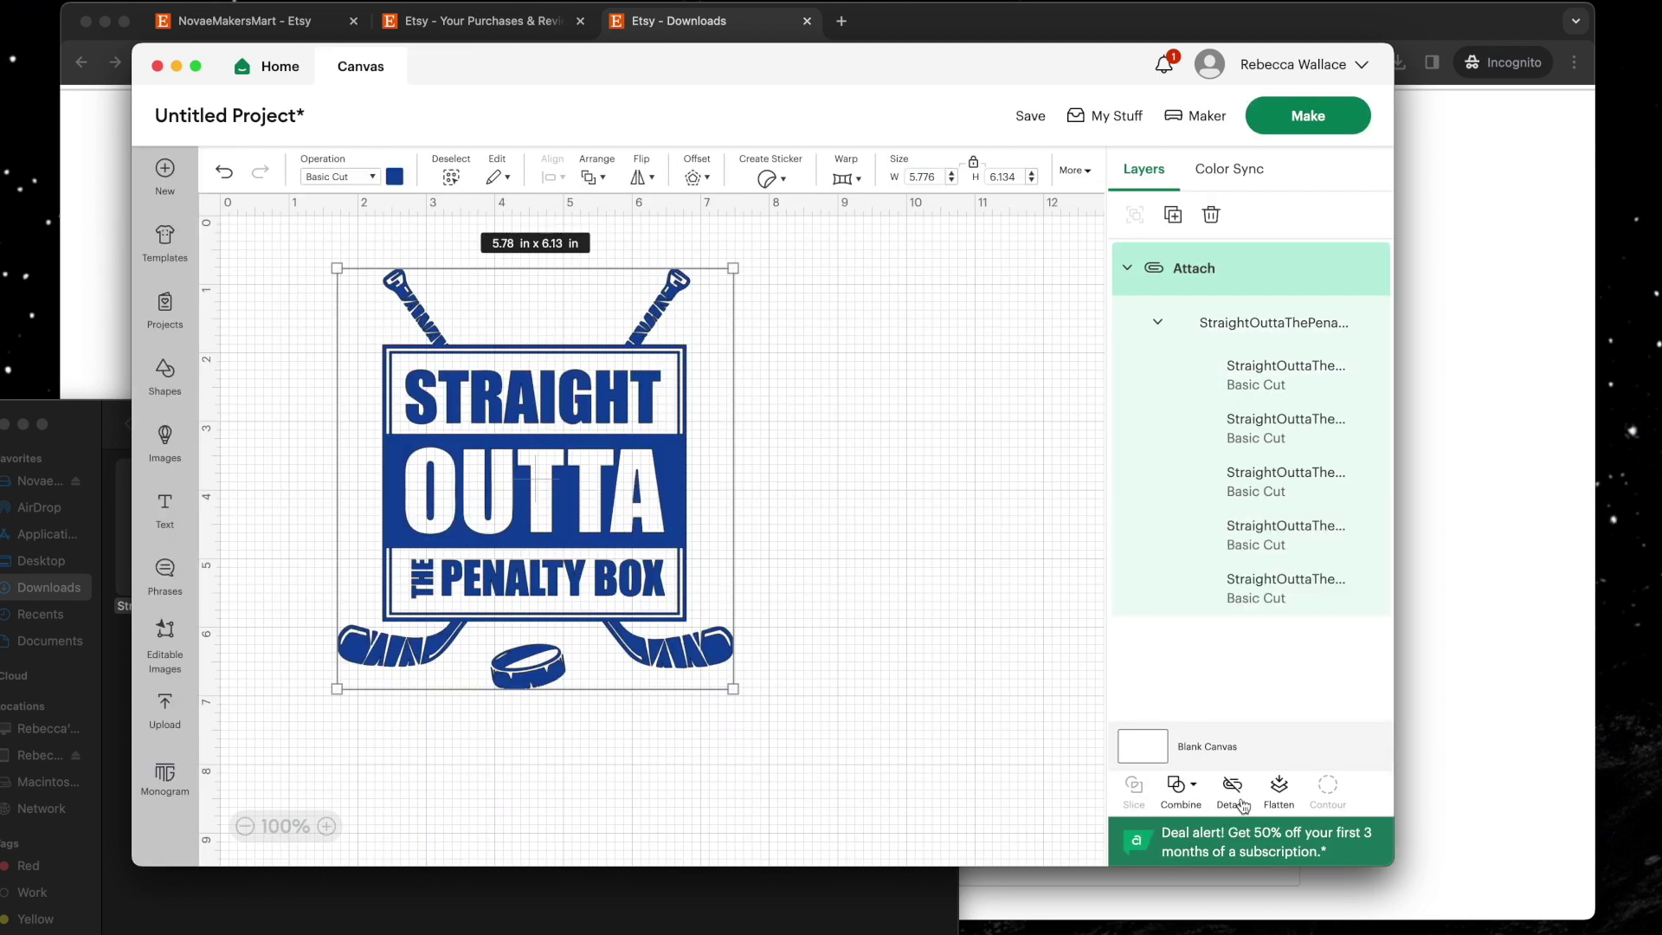
pyautogui.click(1299, 115)
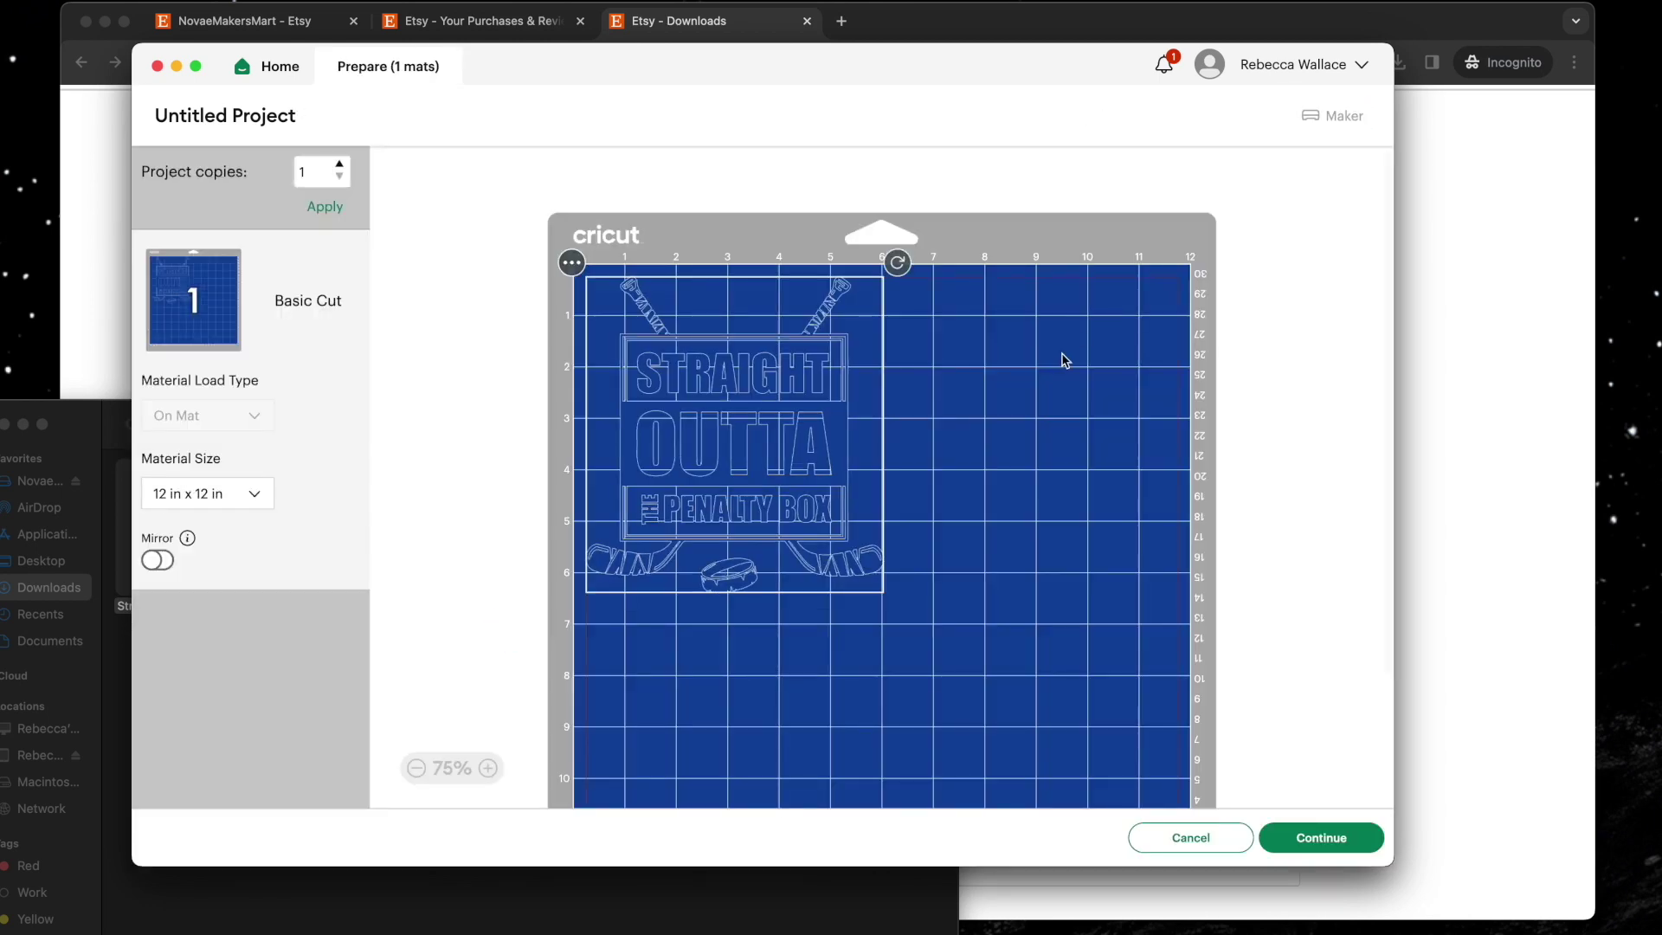
pyautogui.click(1217, 838)
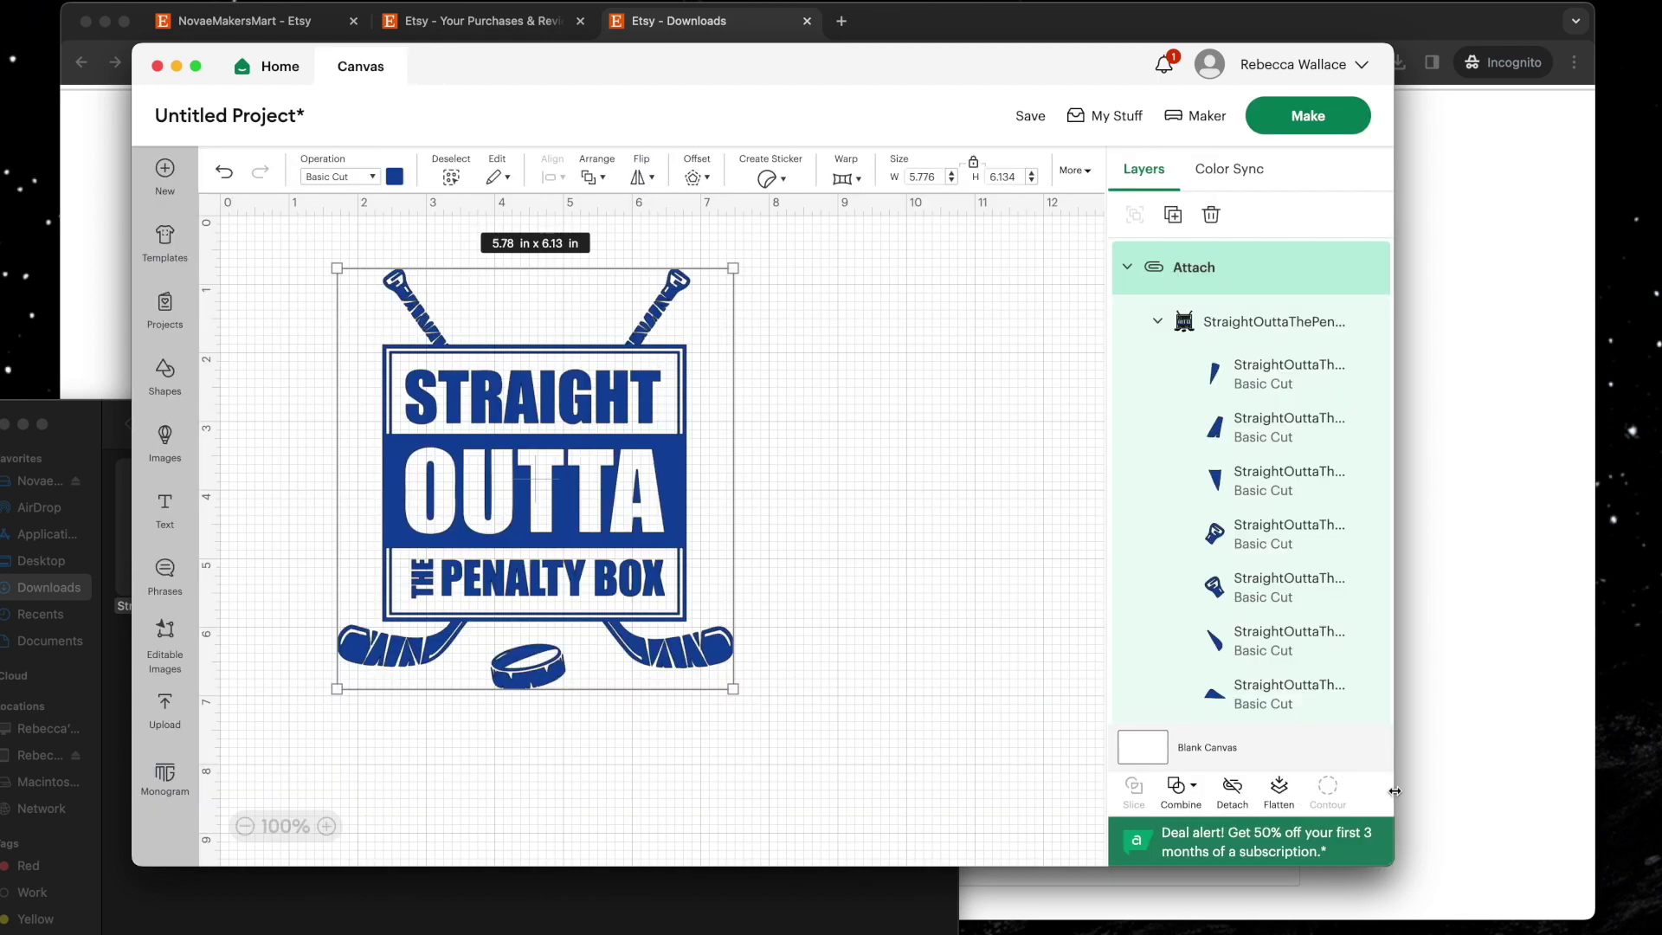
pyautogui.click(1447, 801)
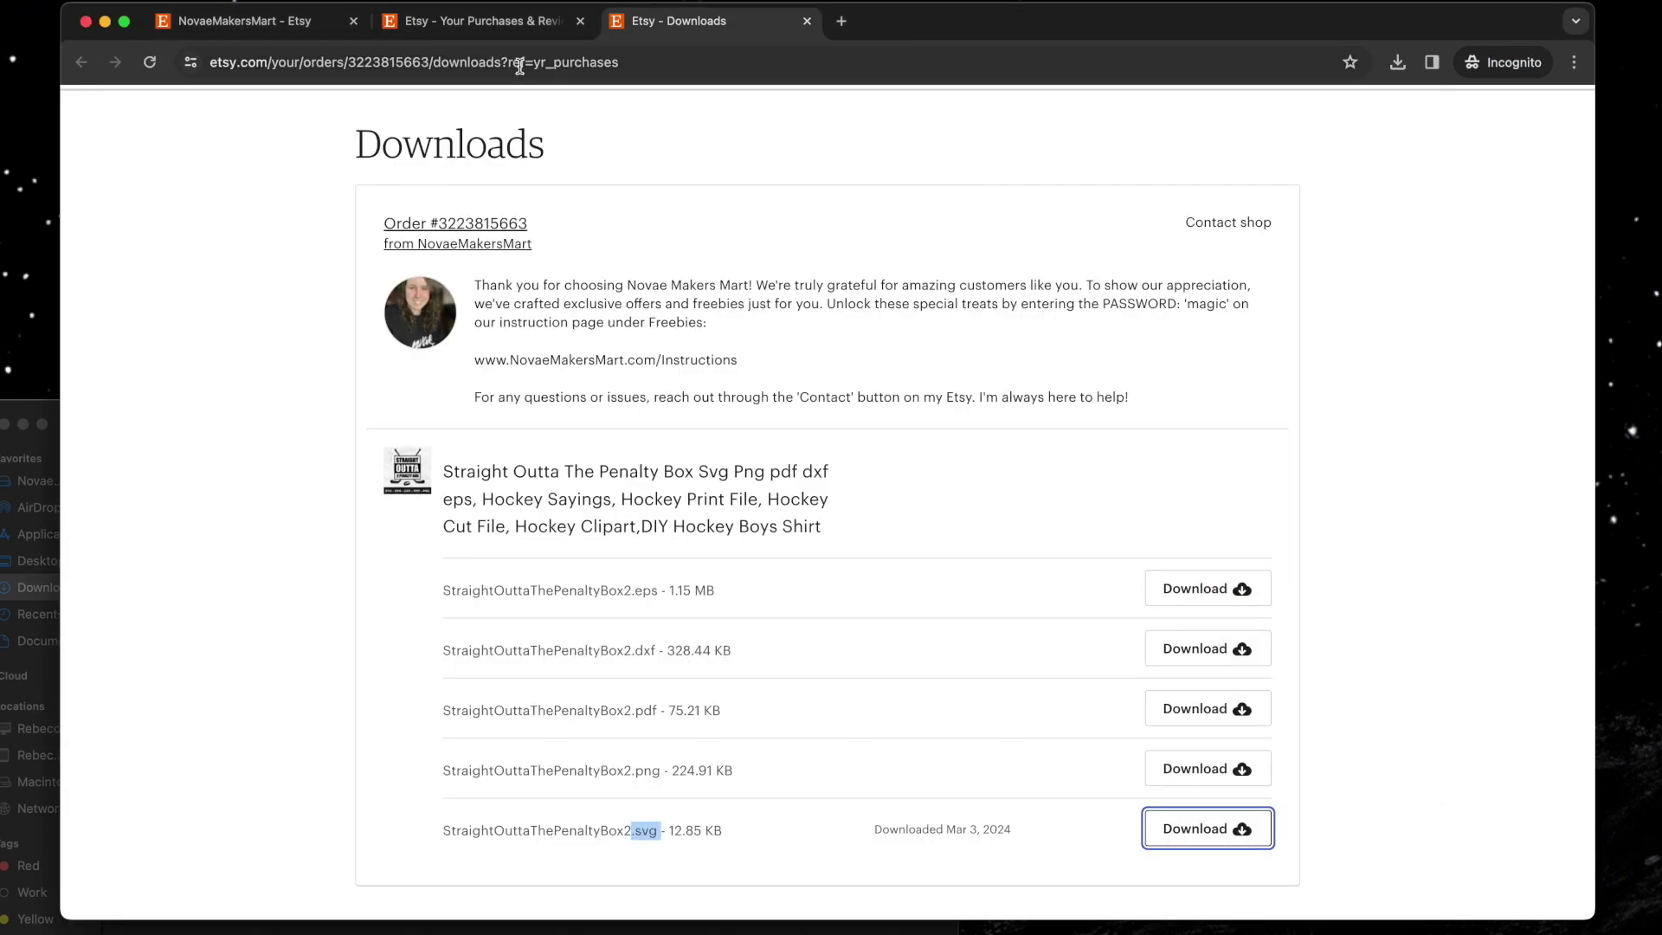
# Save Graduation_Smiley_GiftCardHolder.zip (379 KB) from the Smiley Graduation order and bring the Downloads window forward
pyautogui.click(501, 26)
pyautogui.scroll(-2, 926, 450)
pyautogui.scroll(-1, 927, 459)
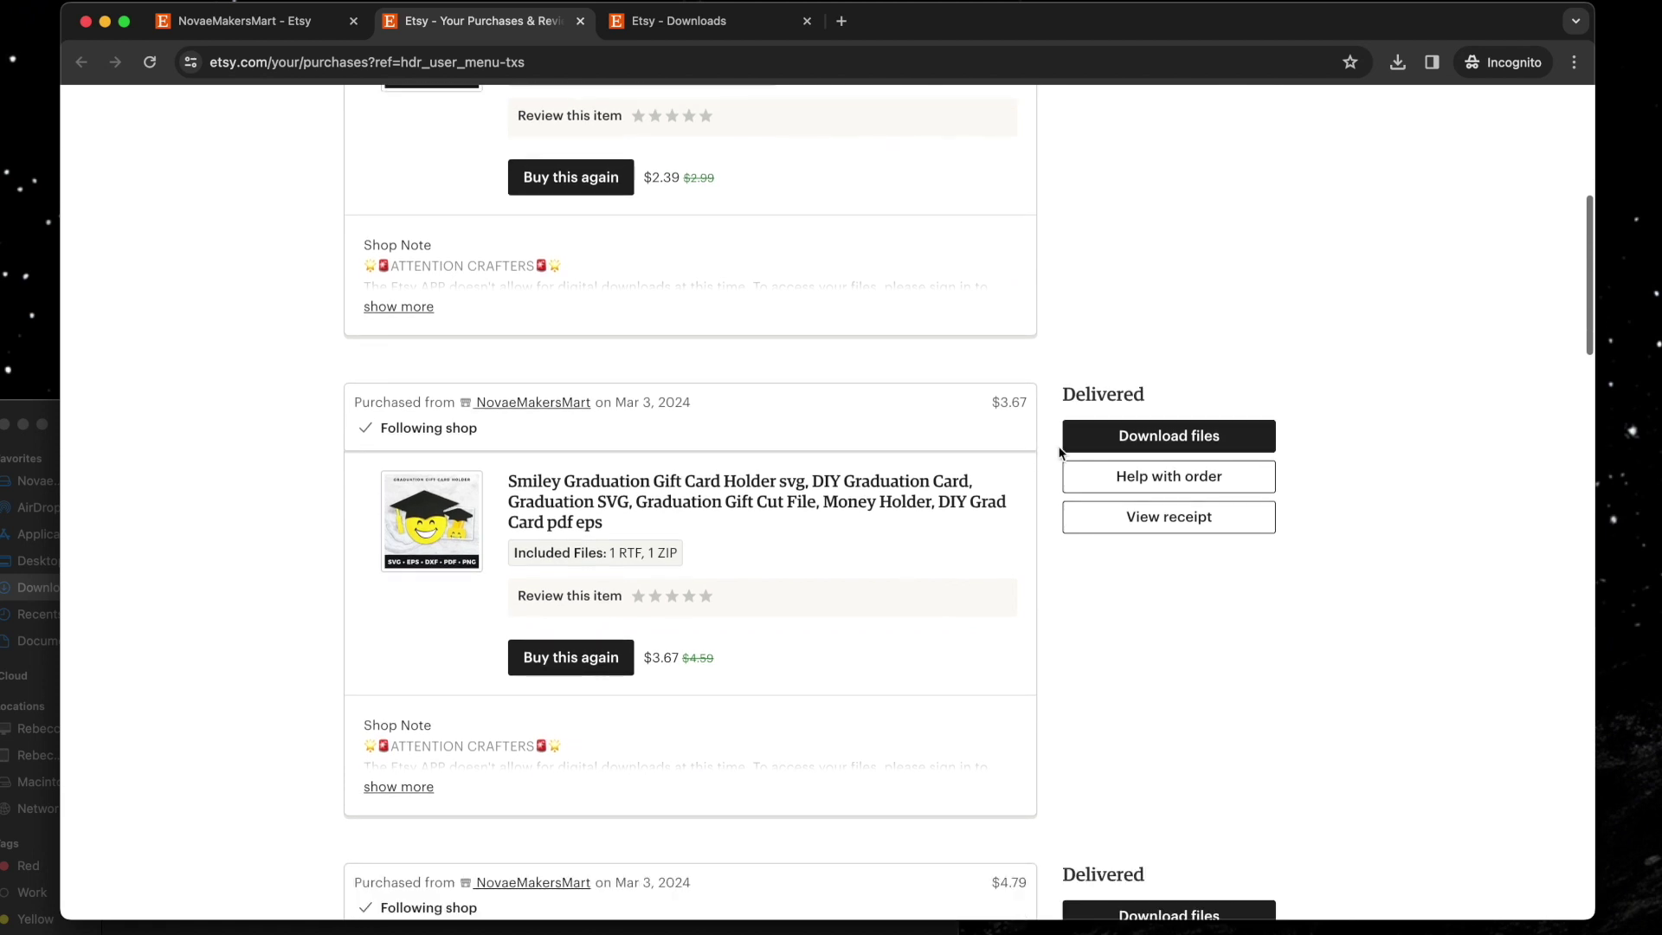
pyautogui.click(1139, 439)
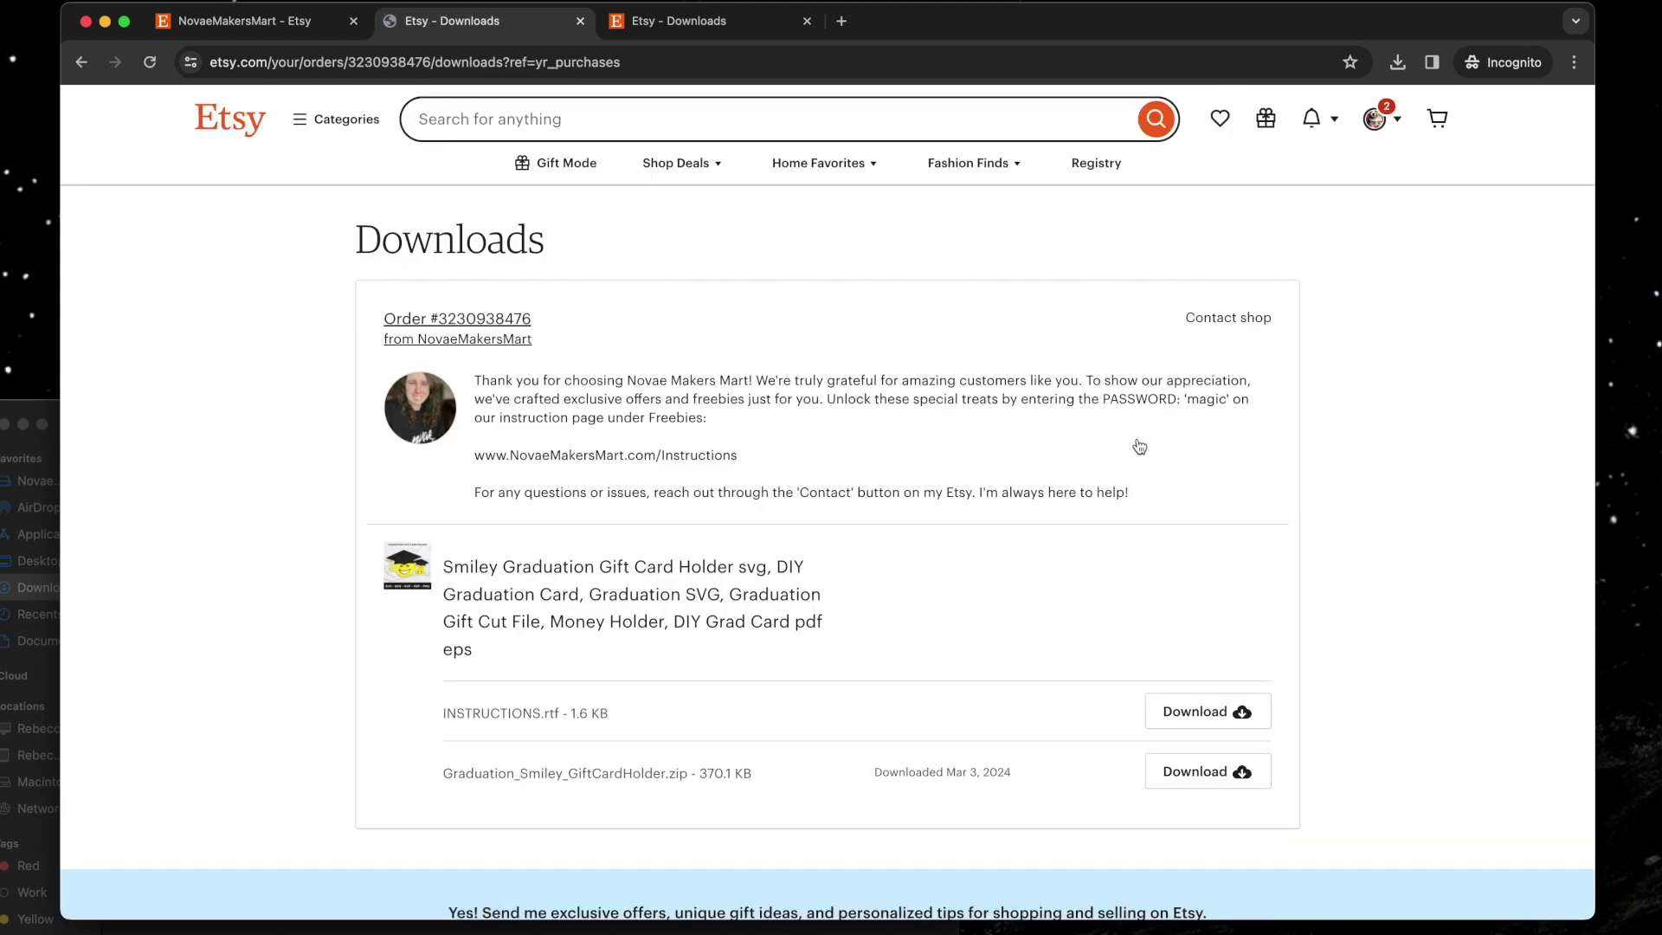
pyautogui.scroll(-3, 1038, 493)
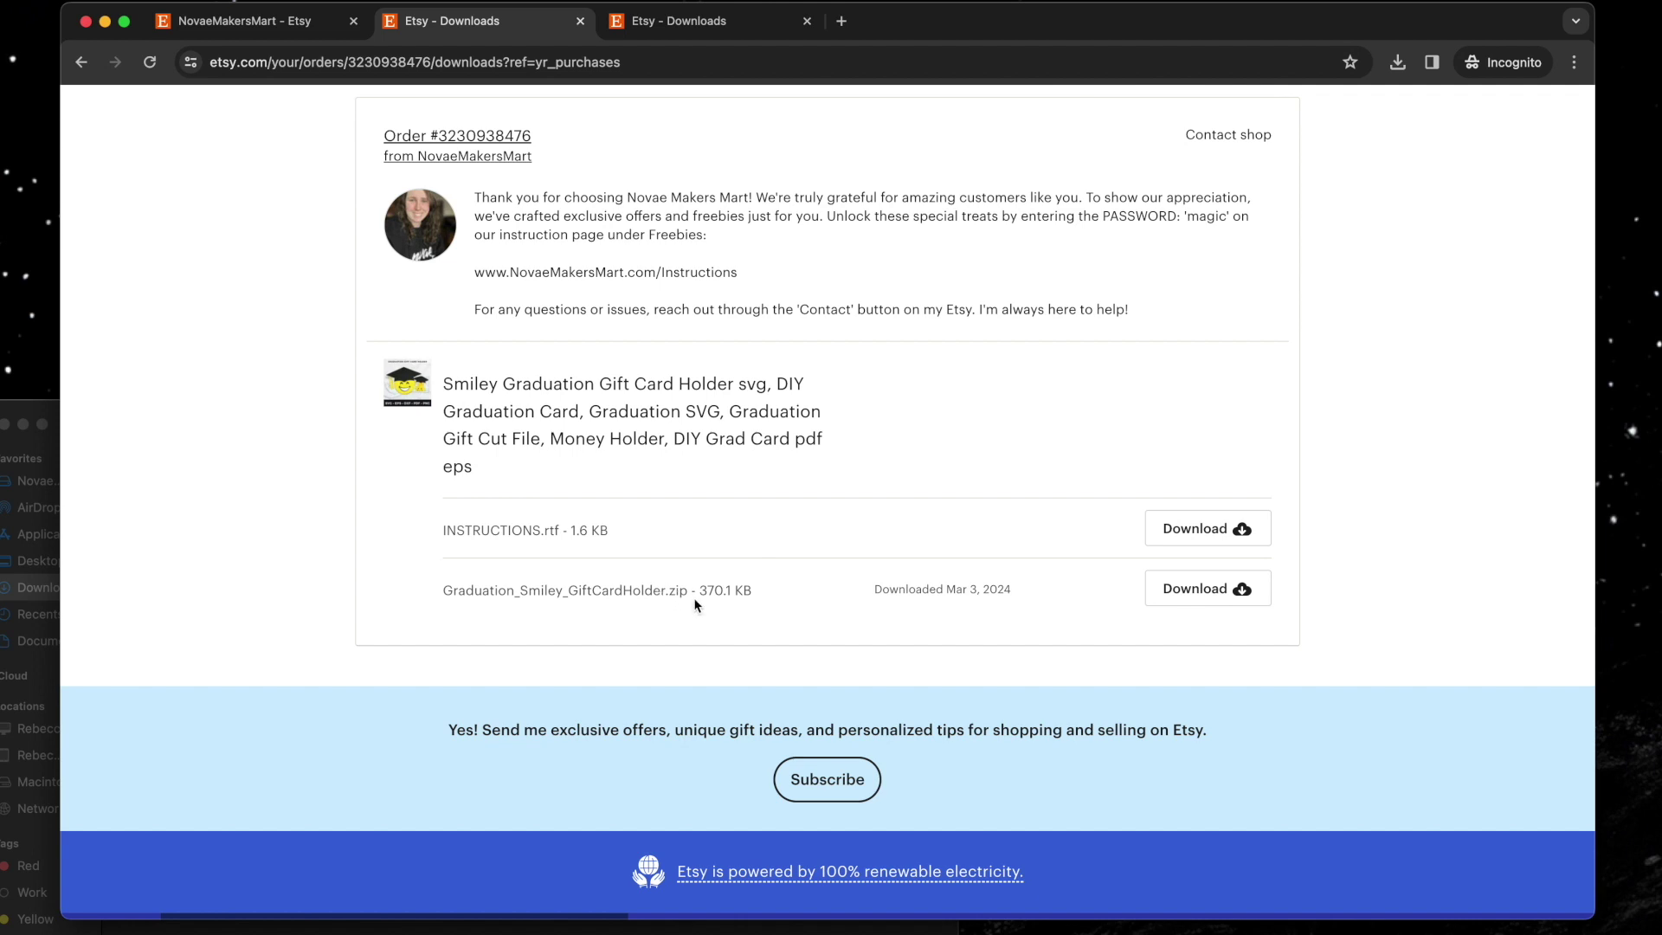
pyautogui.scroll(2, 694, 597)
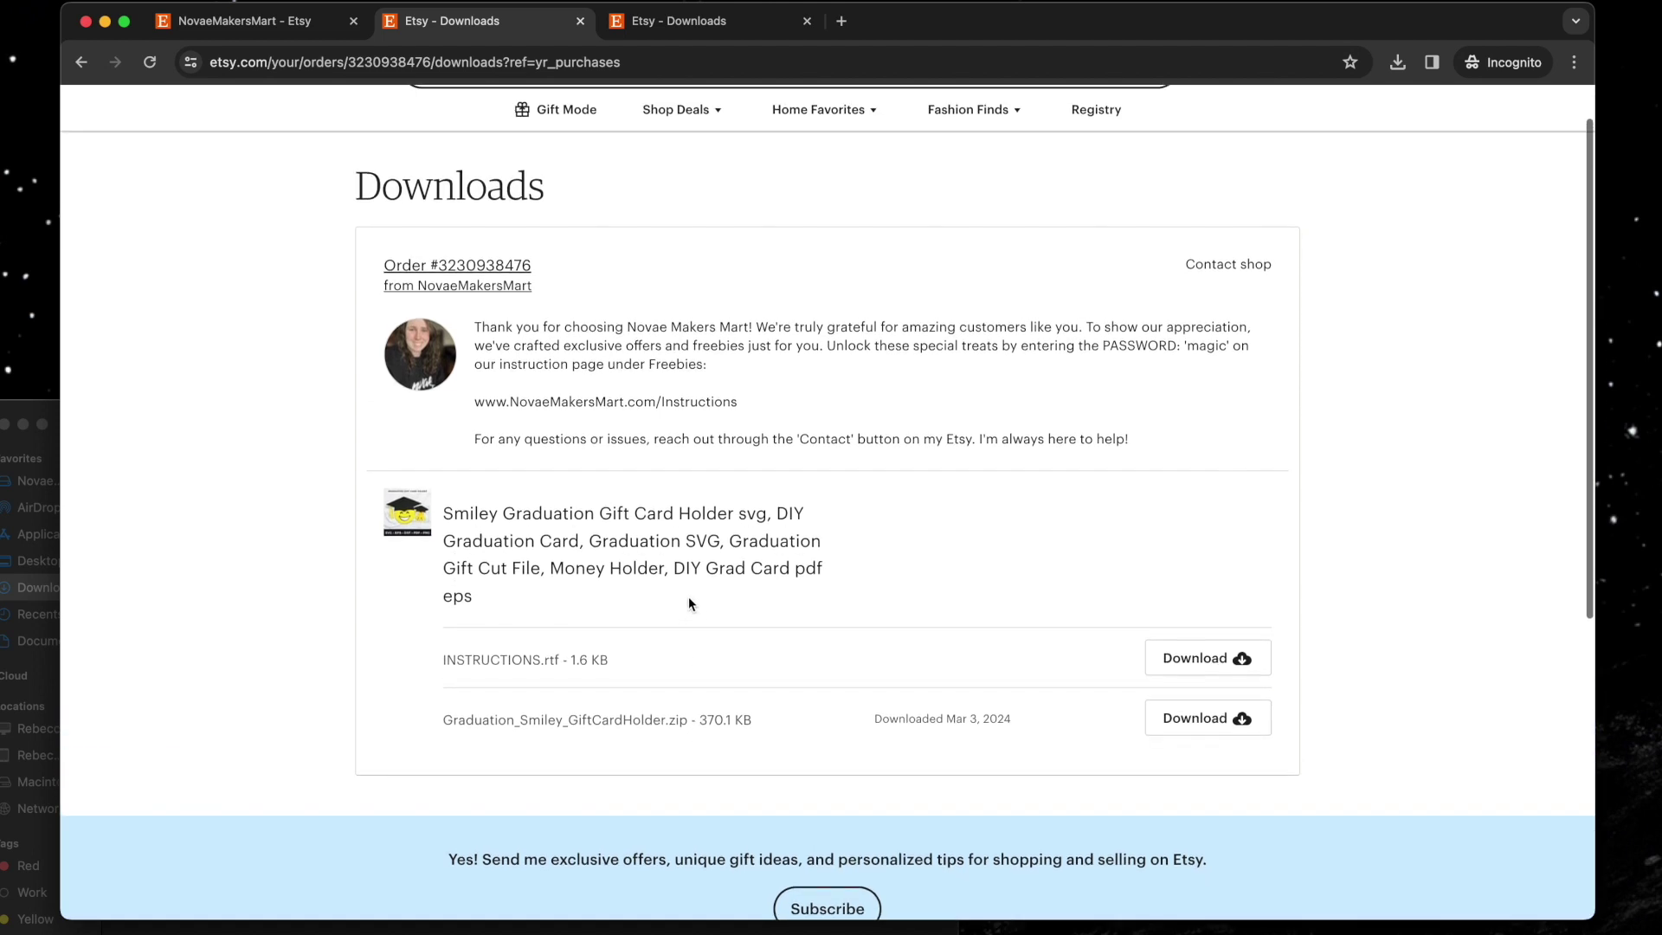
pyautogui.click(1252, 727)
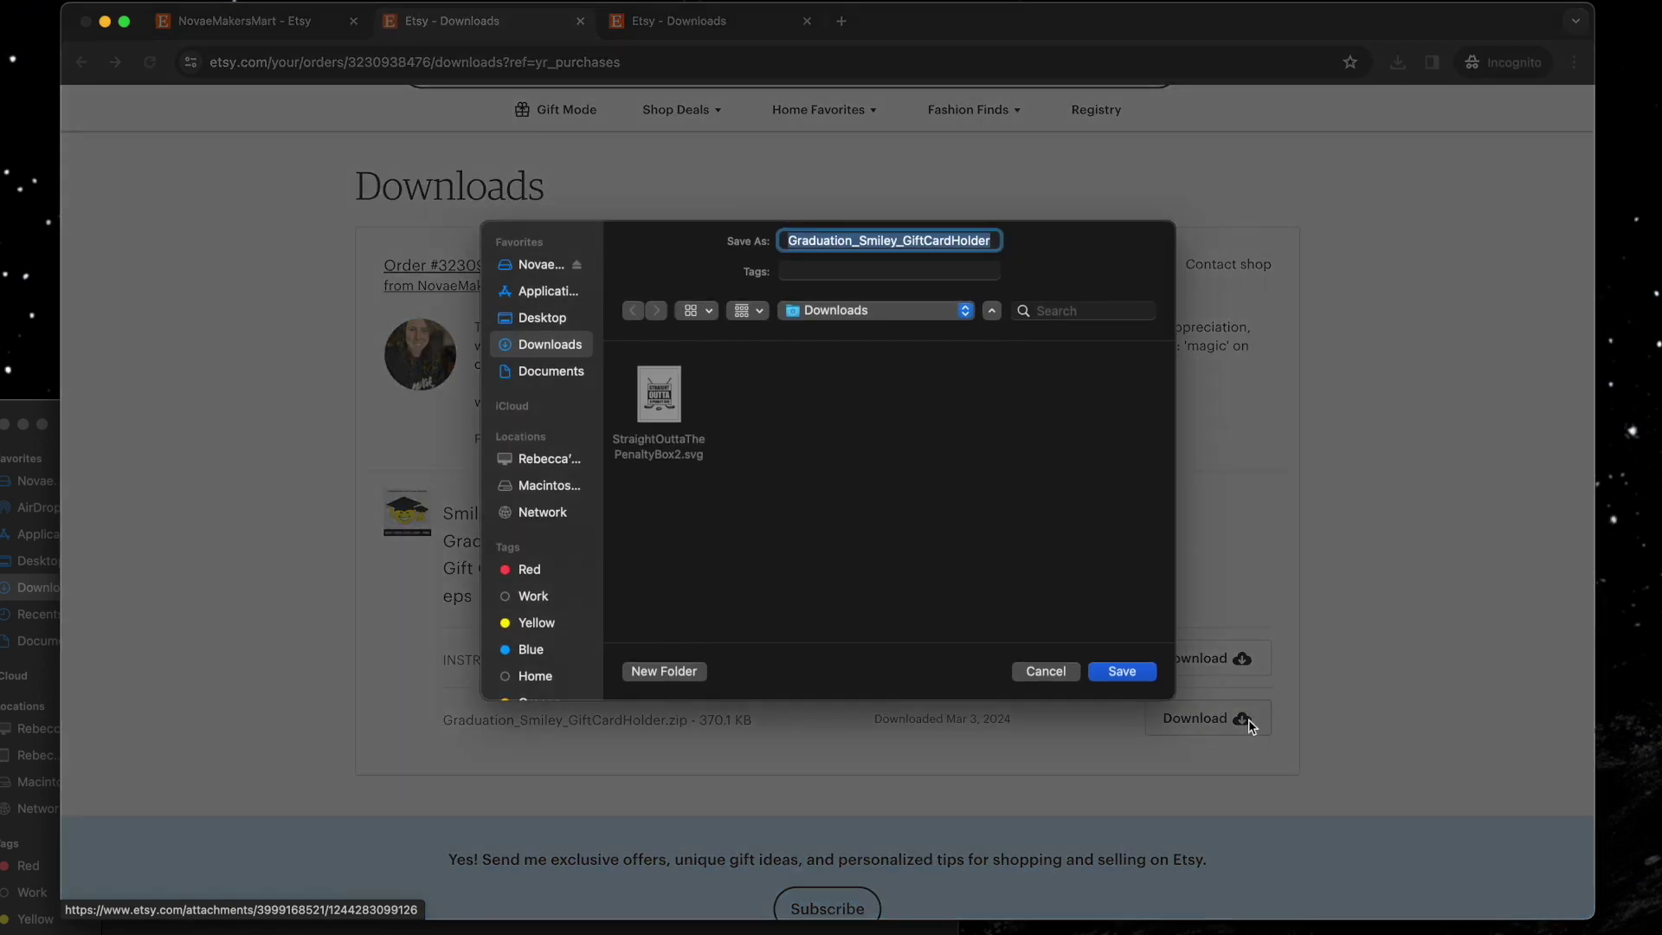
pyautogui.click(1123, 672)
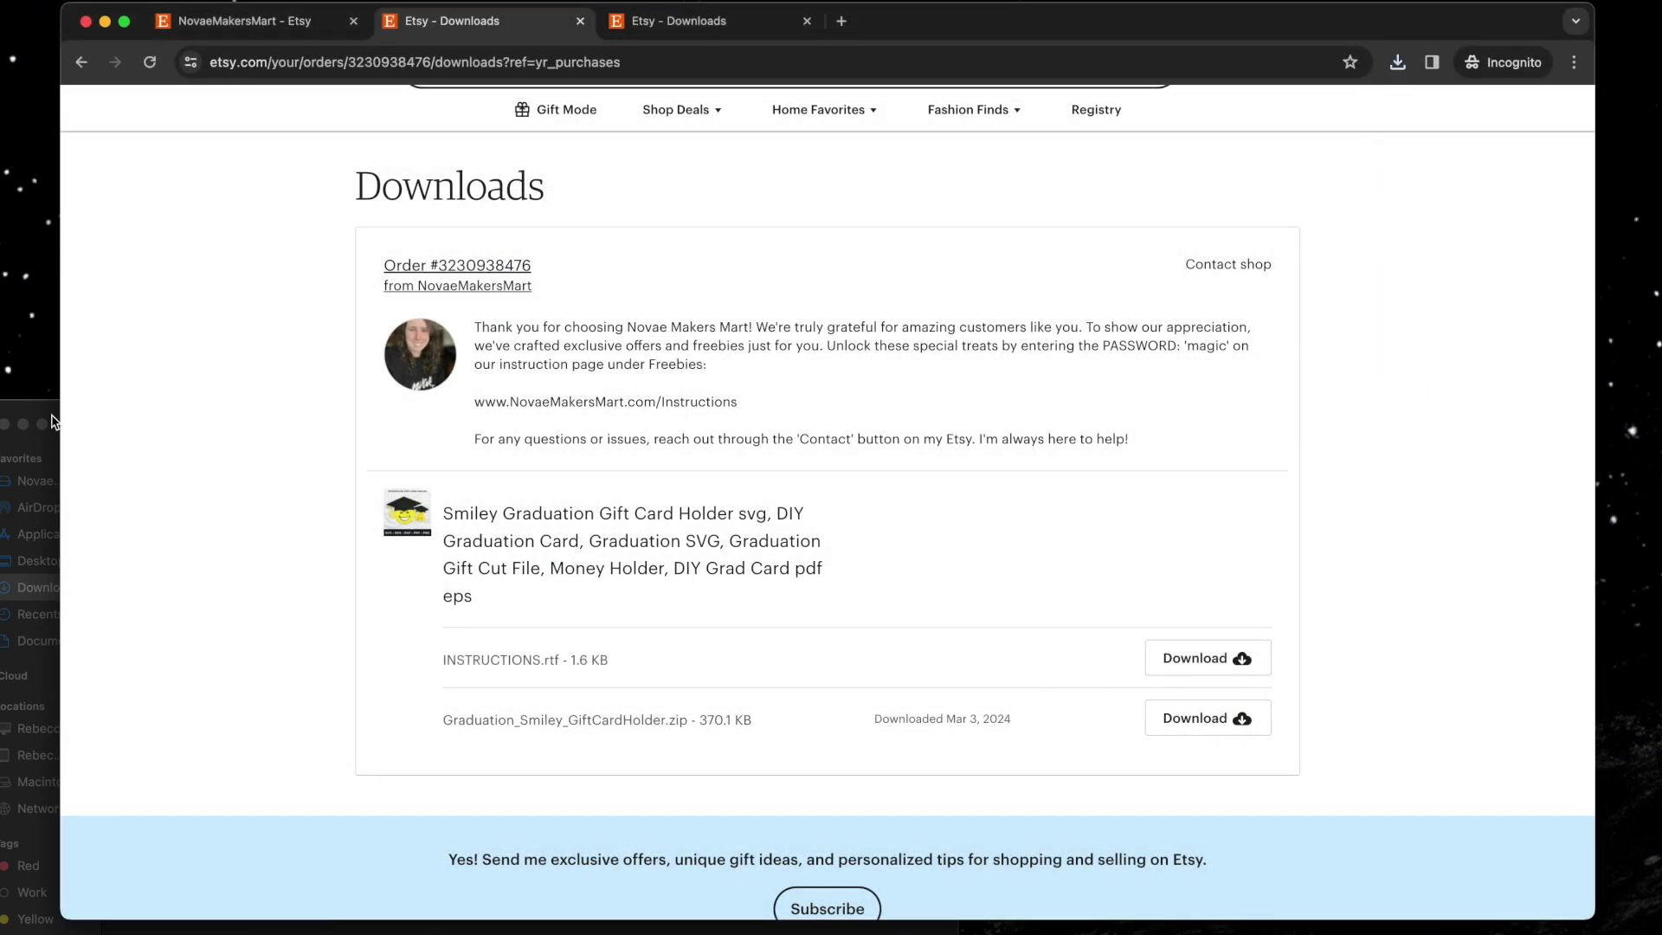
pyautogui.moveTo(40, 413); pyautogui.dragTo(431, 254)
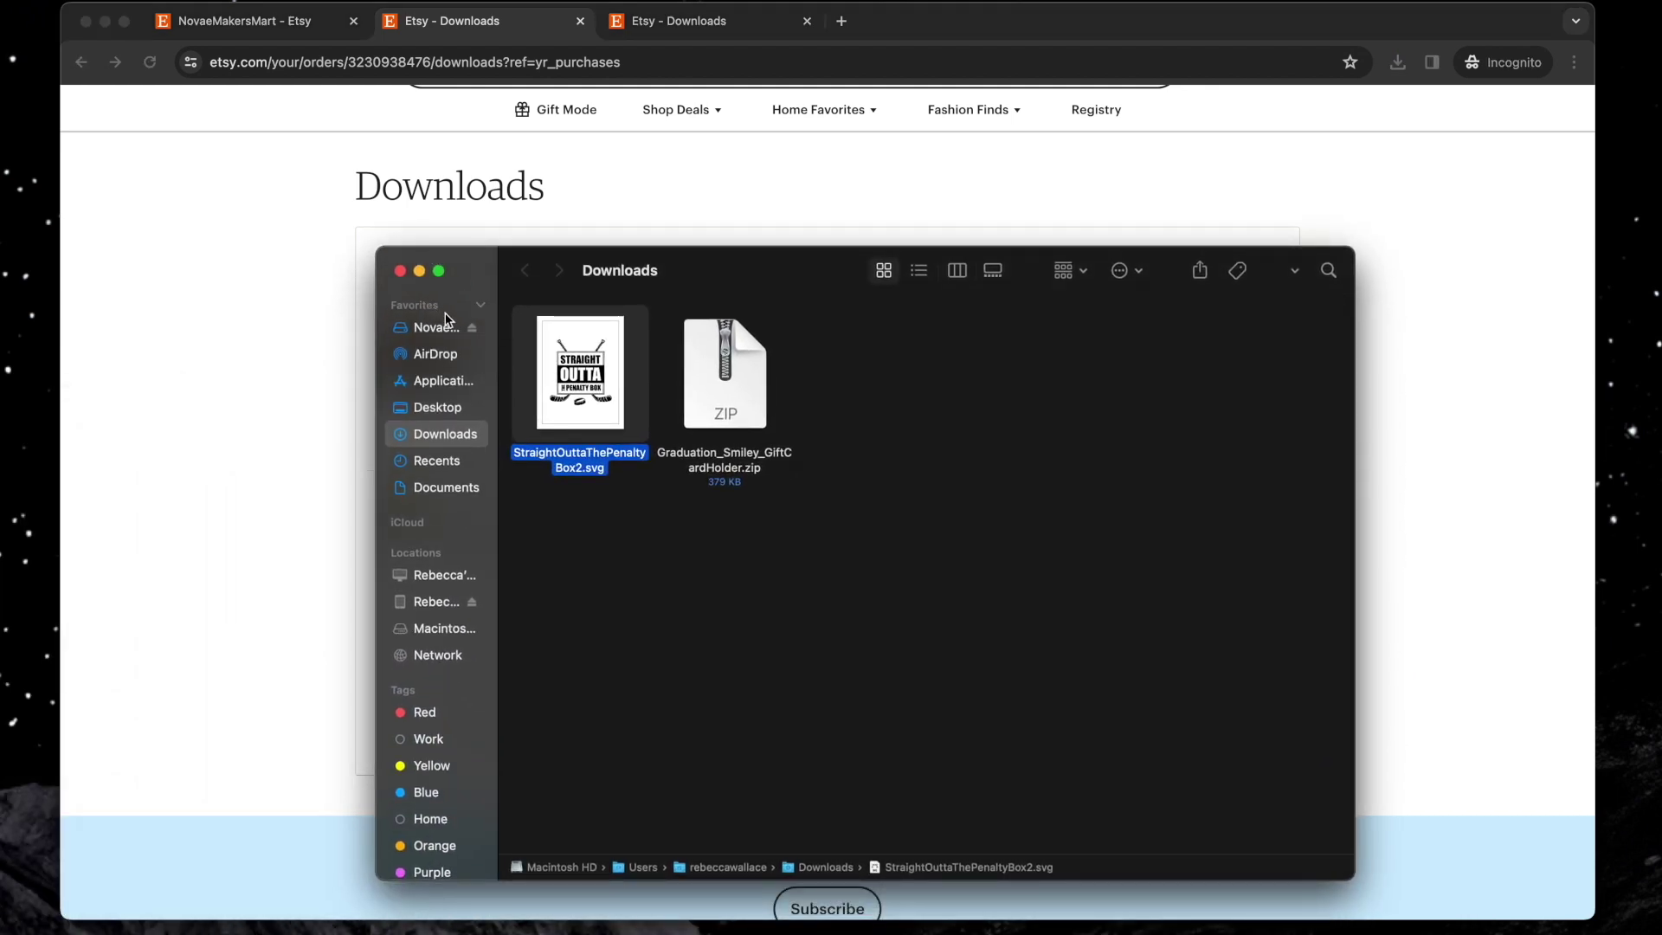
# Unzip Graduation_Smiley_GiftCardHolder.zip in the Downloads folder
pyautogui.click(713, 426)
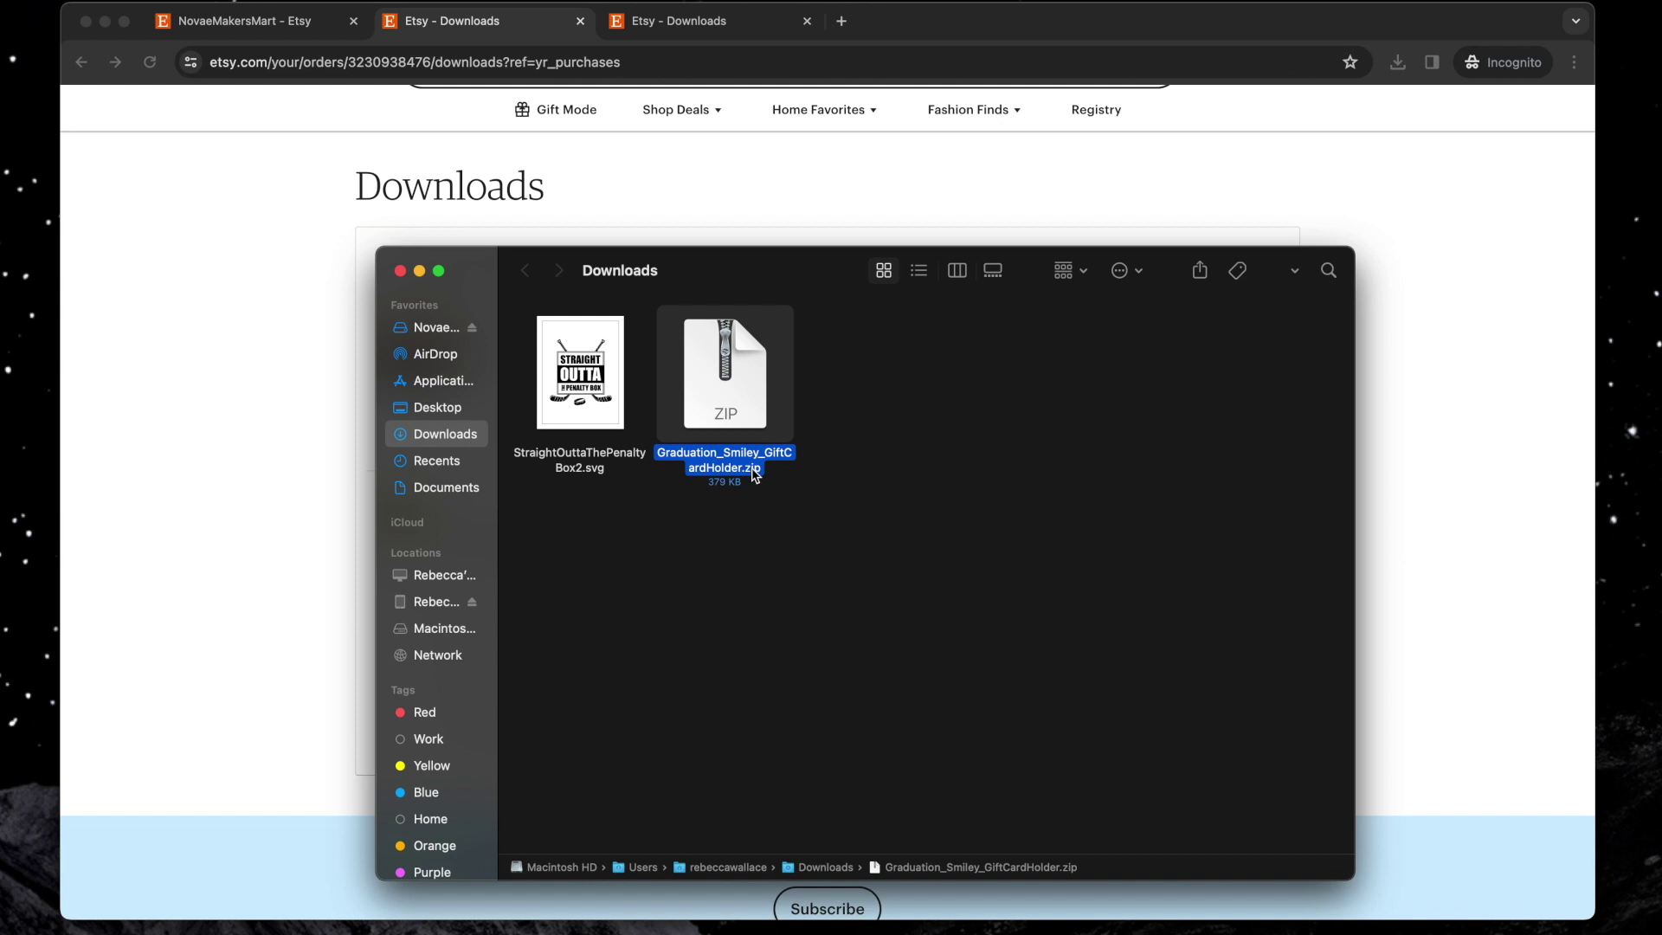
pyautogui.rightClick(702, 374)
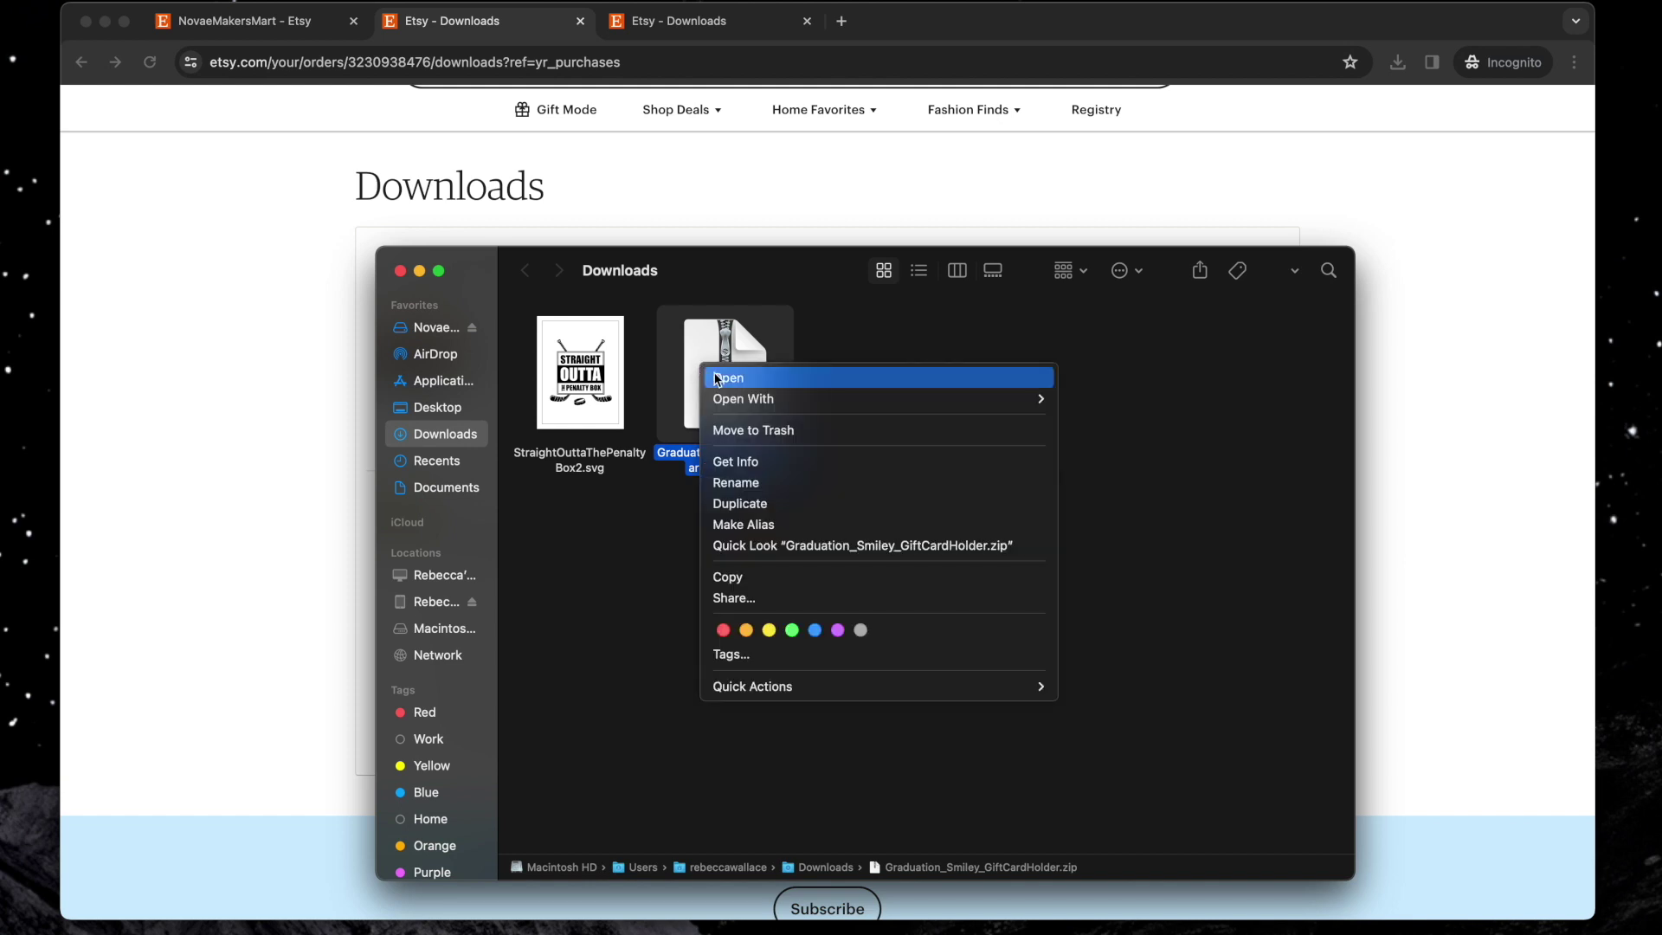
pyautogui.click(723, 378)
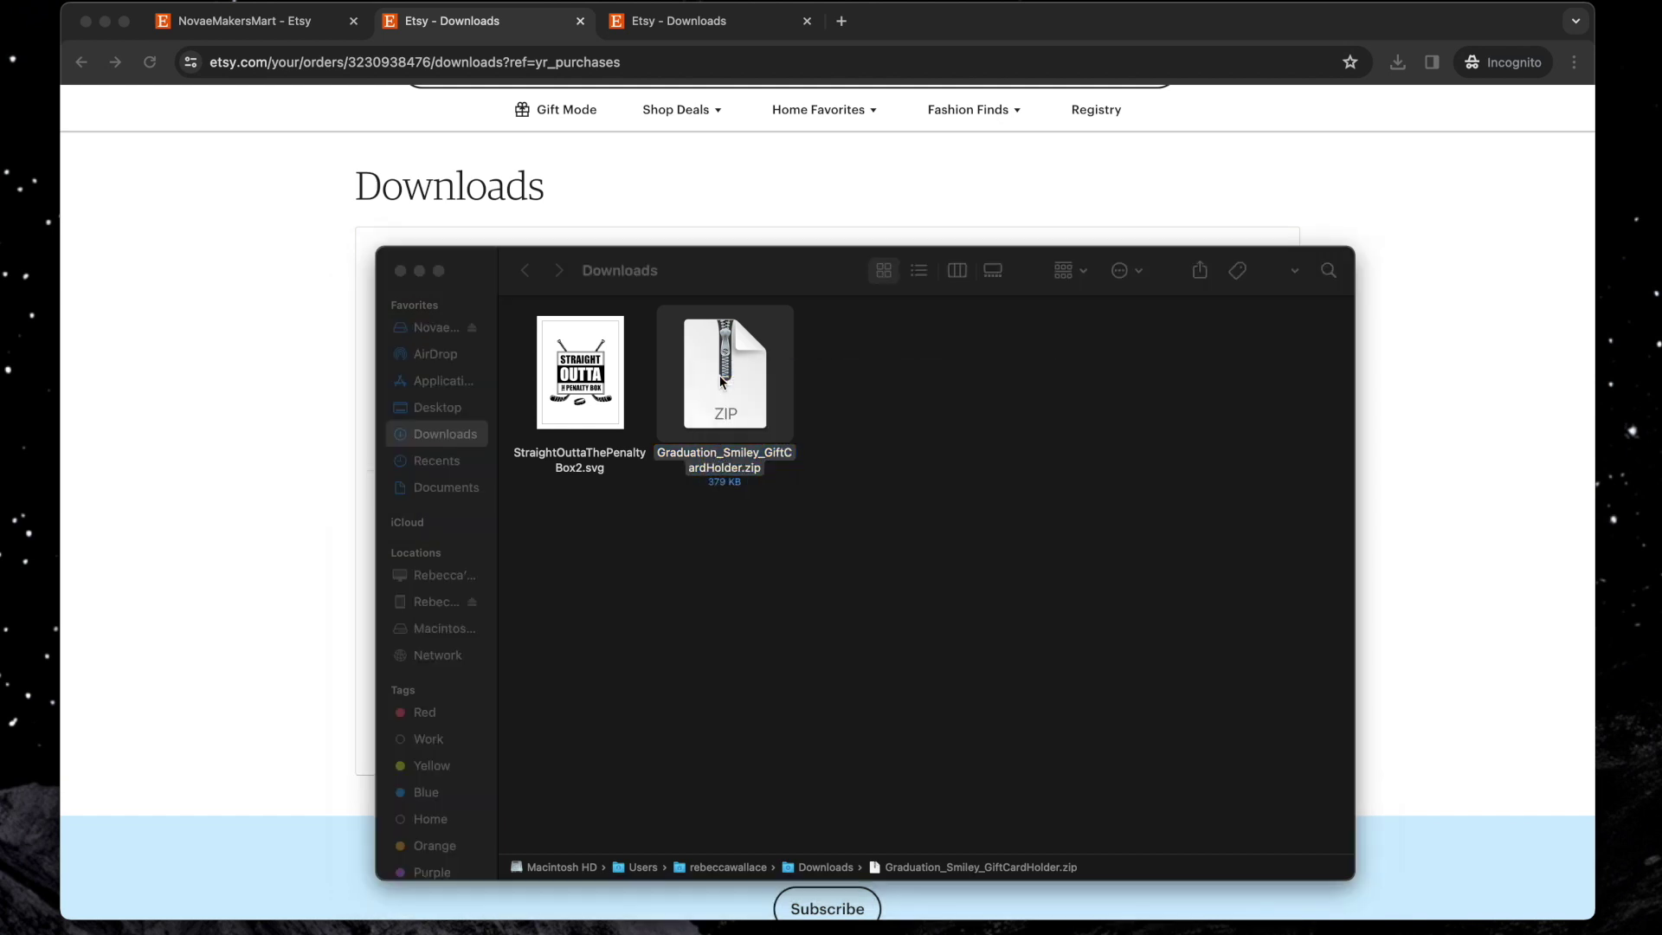
pyautogui.moveTo(719, 376); pyautogui.dragTo(911, 387)
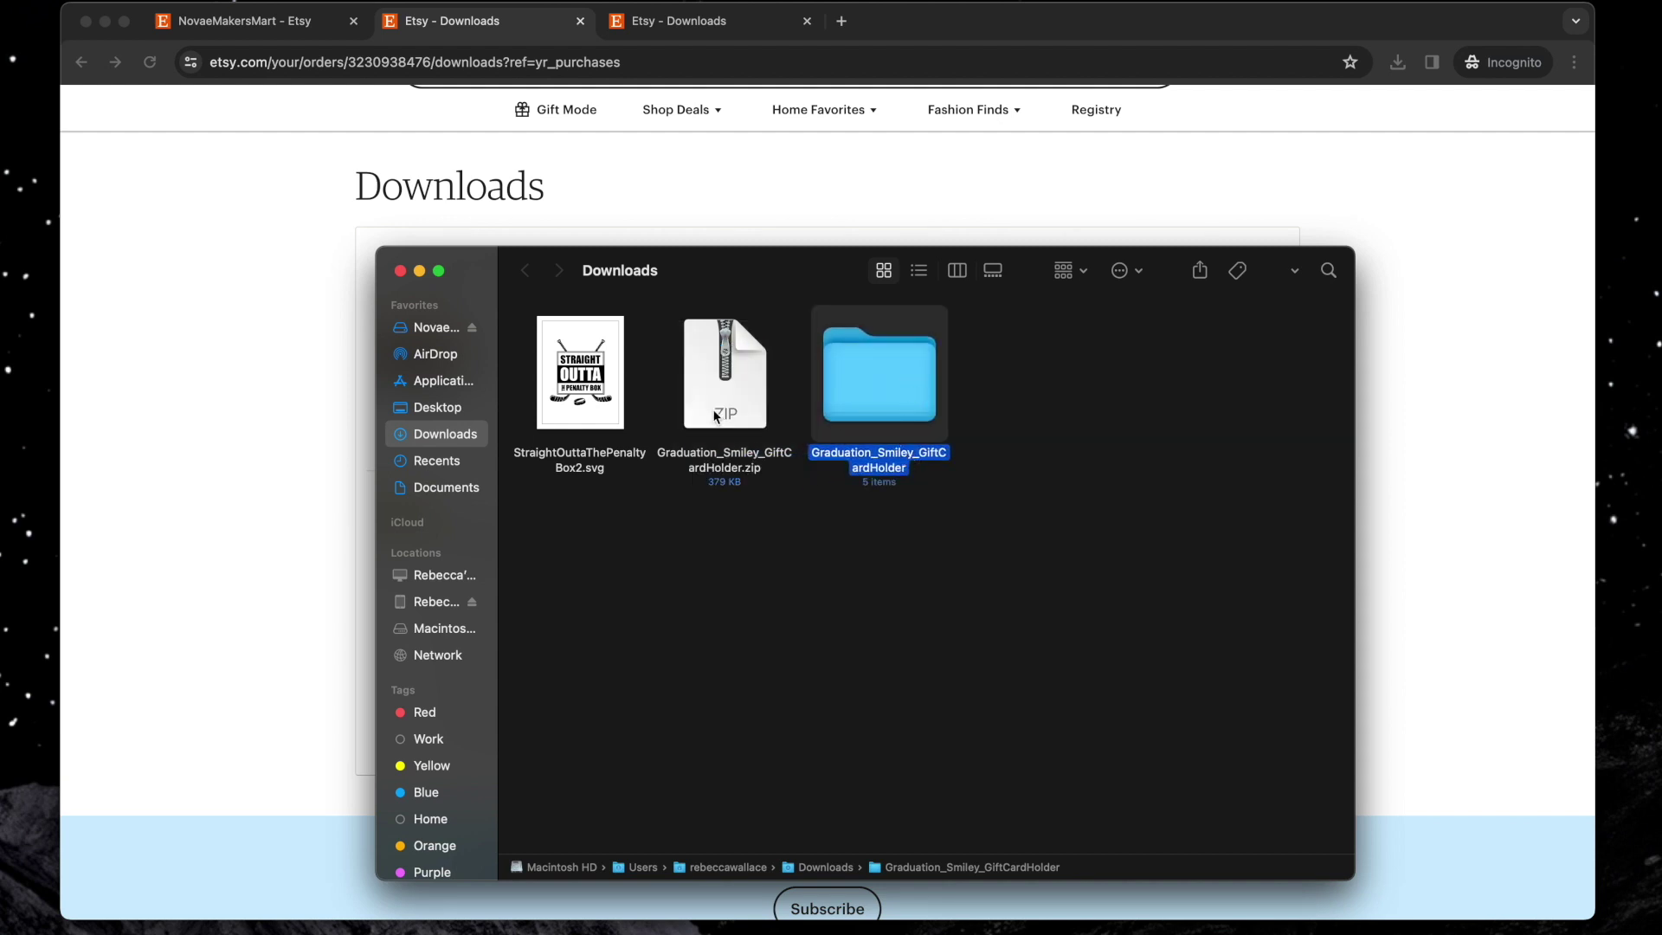
# Open the extracted folder, look inside PNGs, then select the graduation smiley SVG
pyautogui.doubleClick(913, 399)
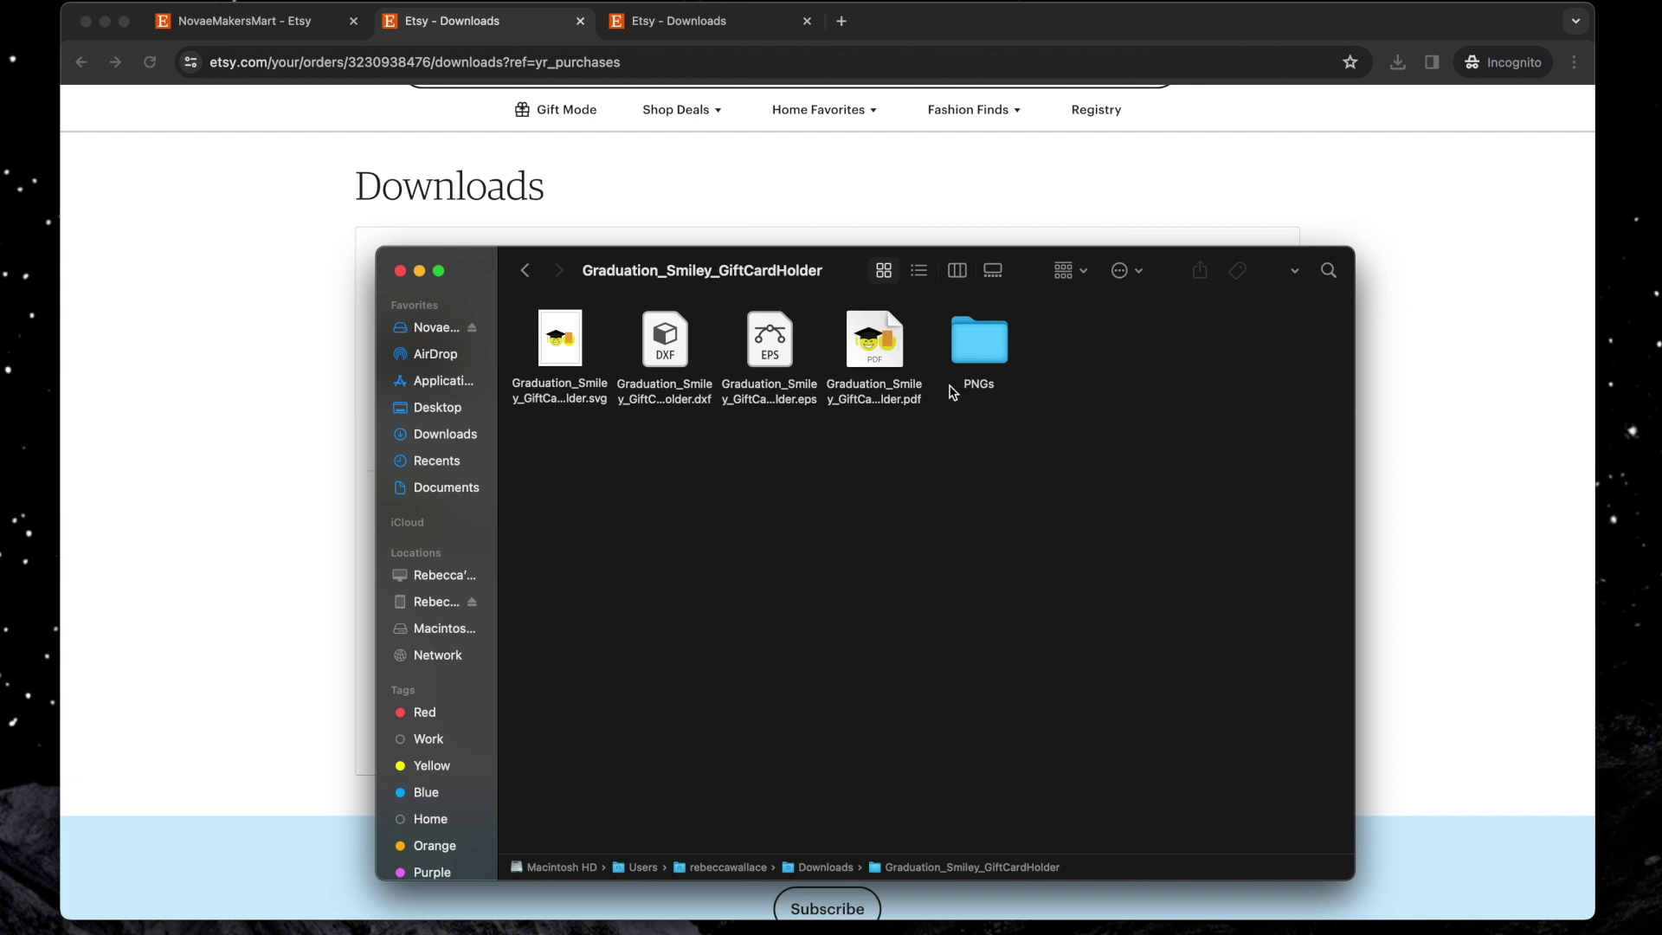
pyautogui.doubleClick(977, 358)
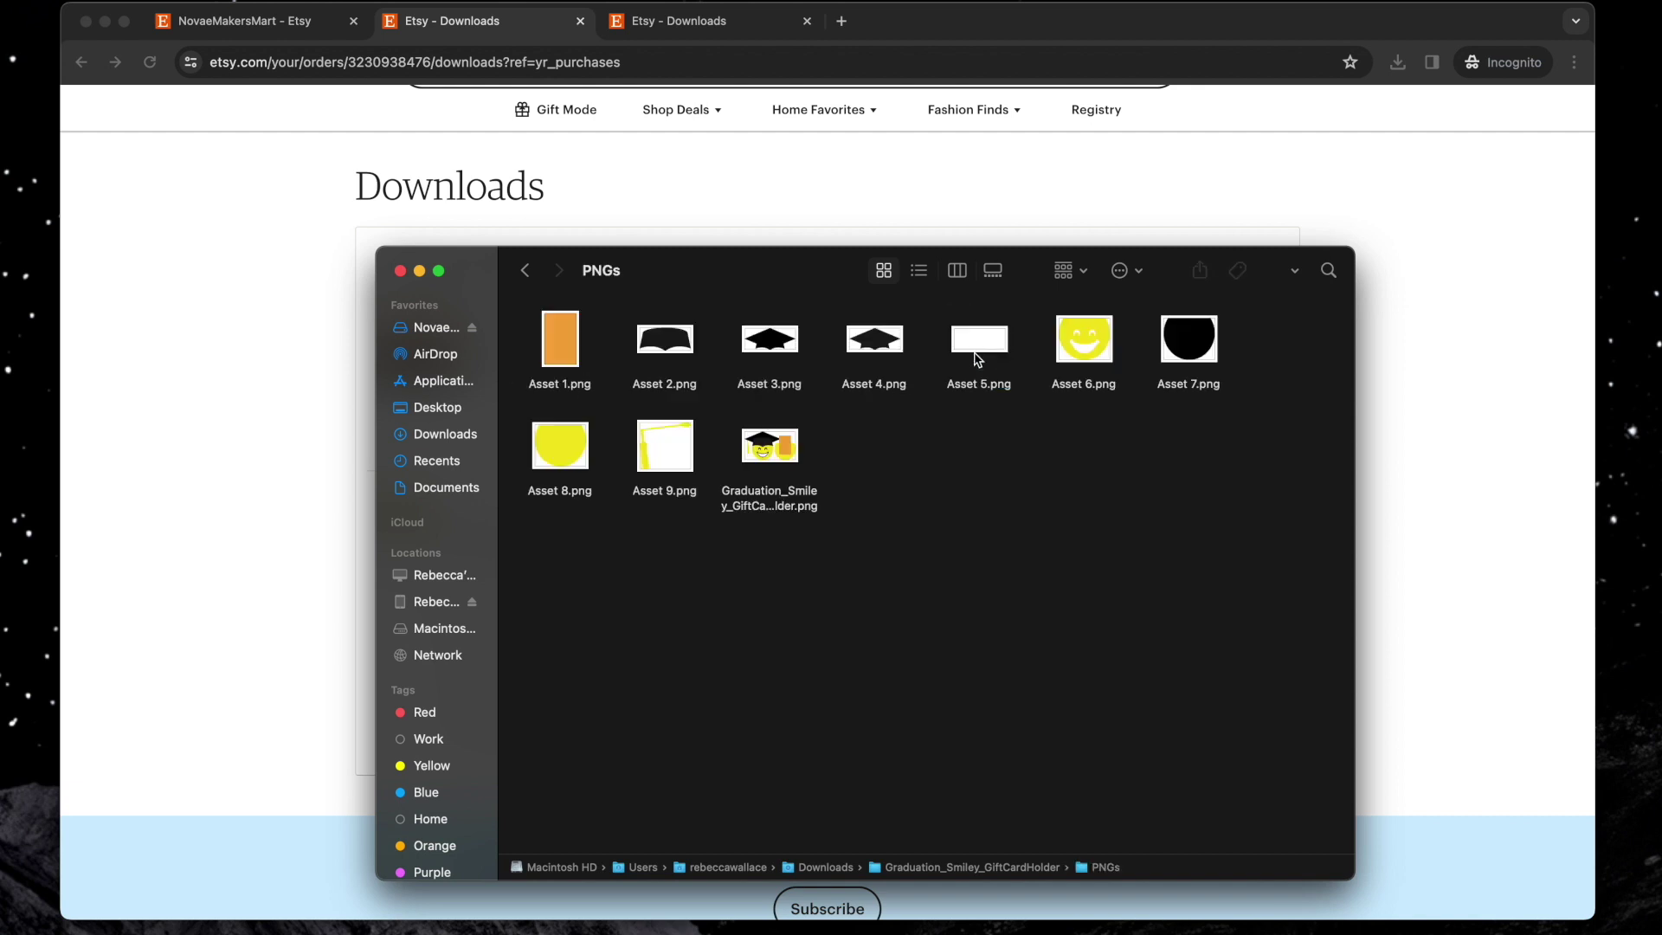
pyautogui.click(525, 271)
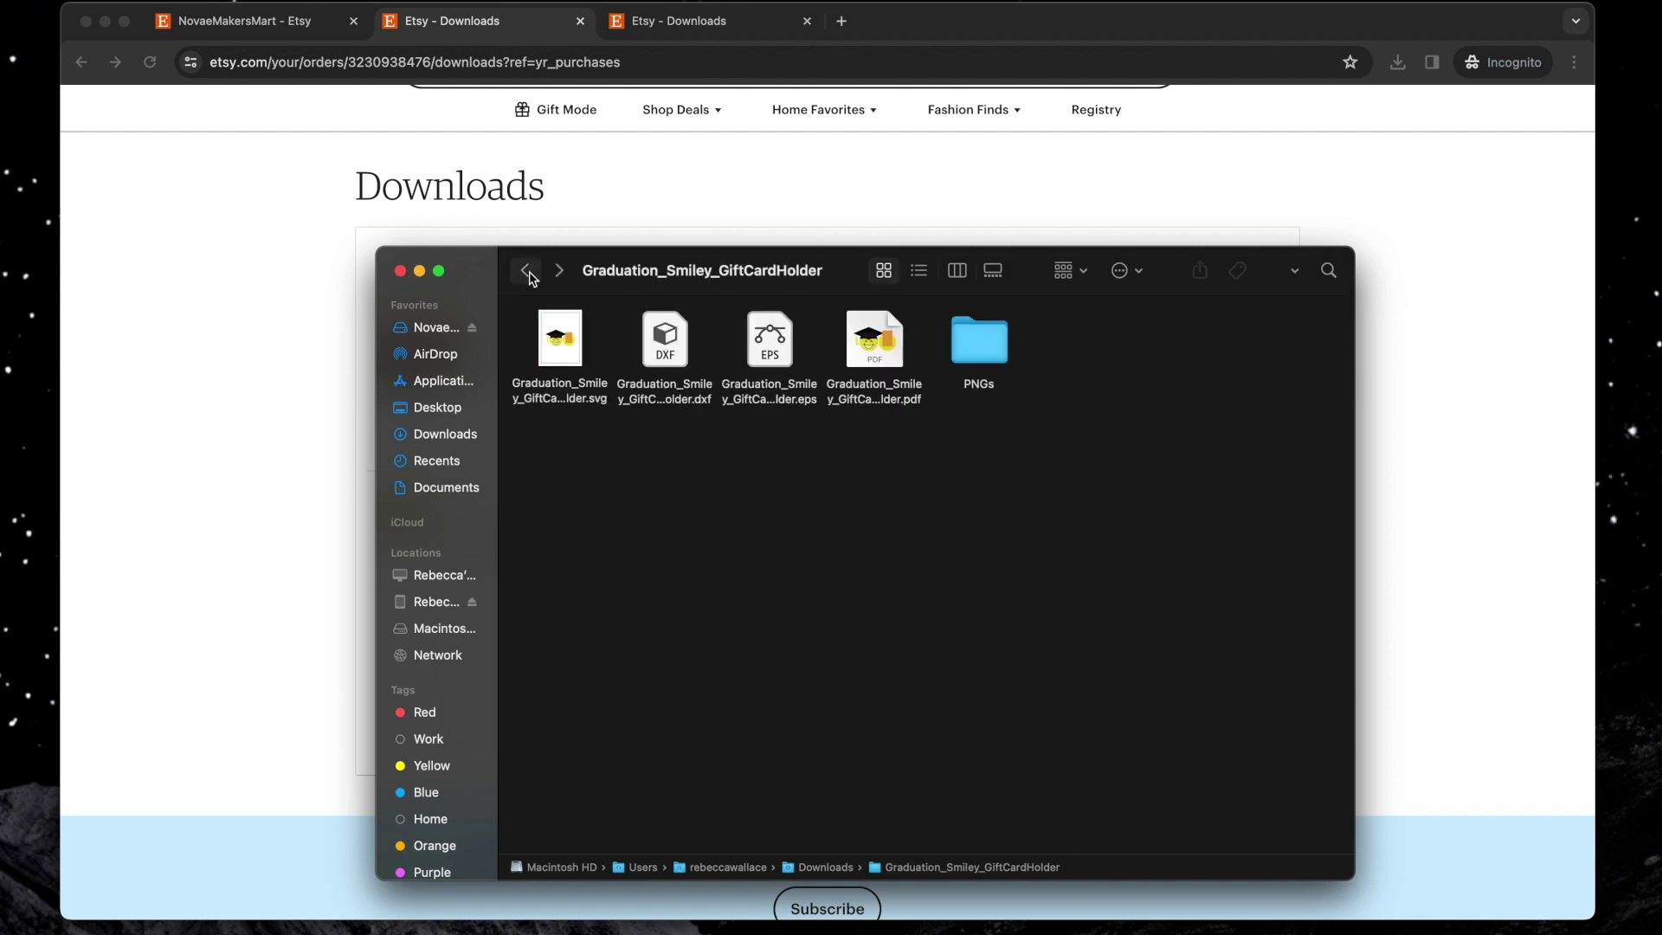
pyautogui.click(591, 398)
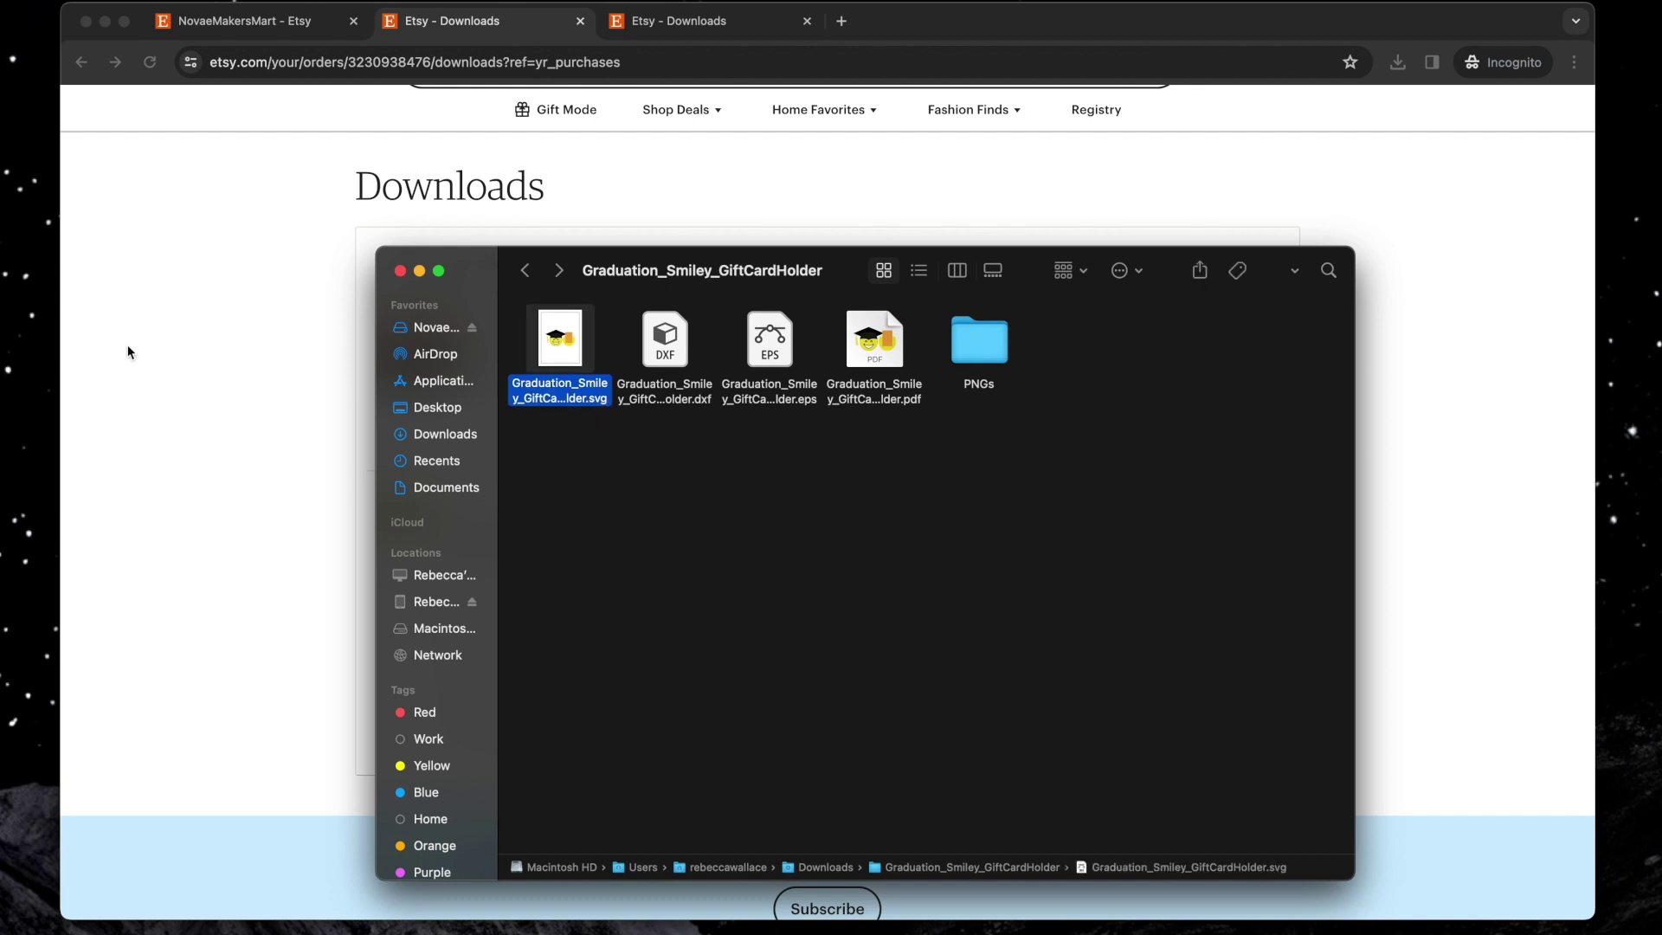
# Upload the Graduation_Smiley_GiftCardHolder SVG to Cricut Design Space and add it to the canvas
pyautogui.click(4, 276)
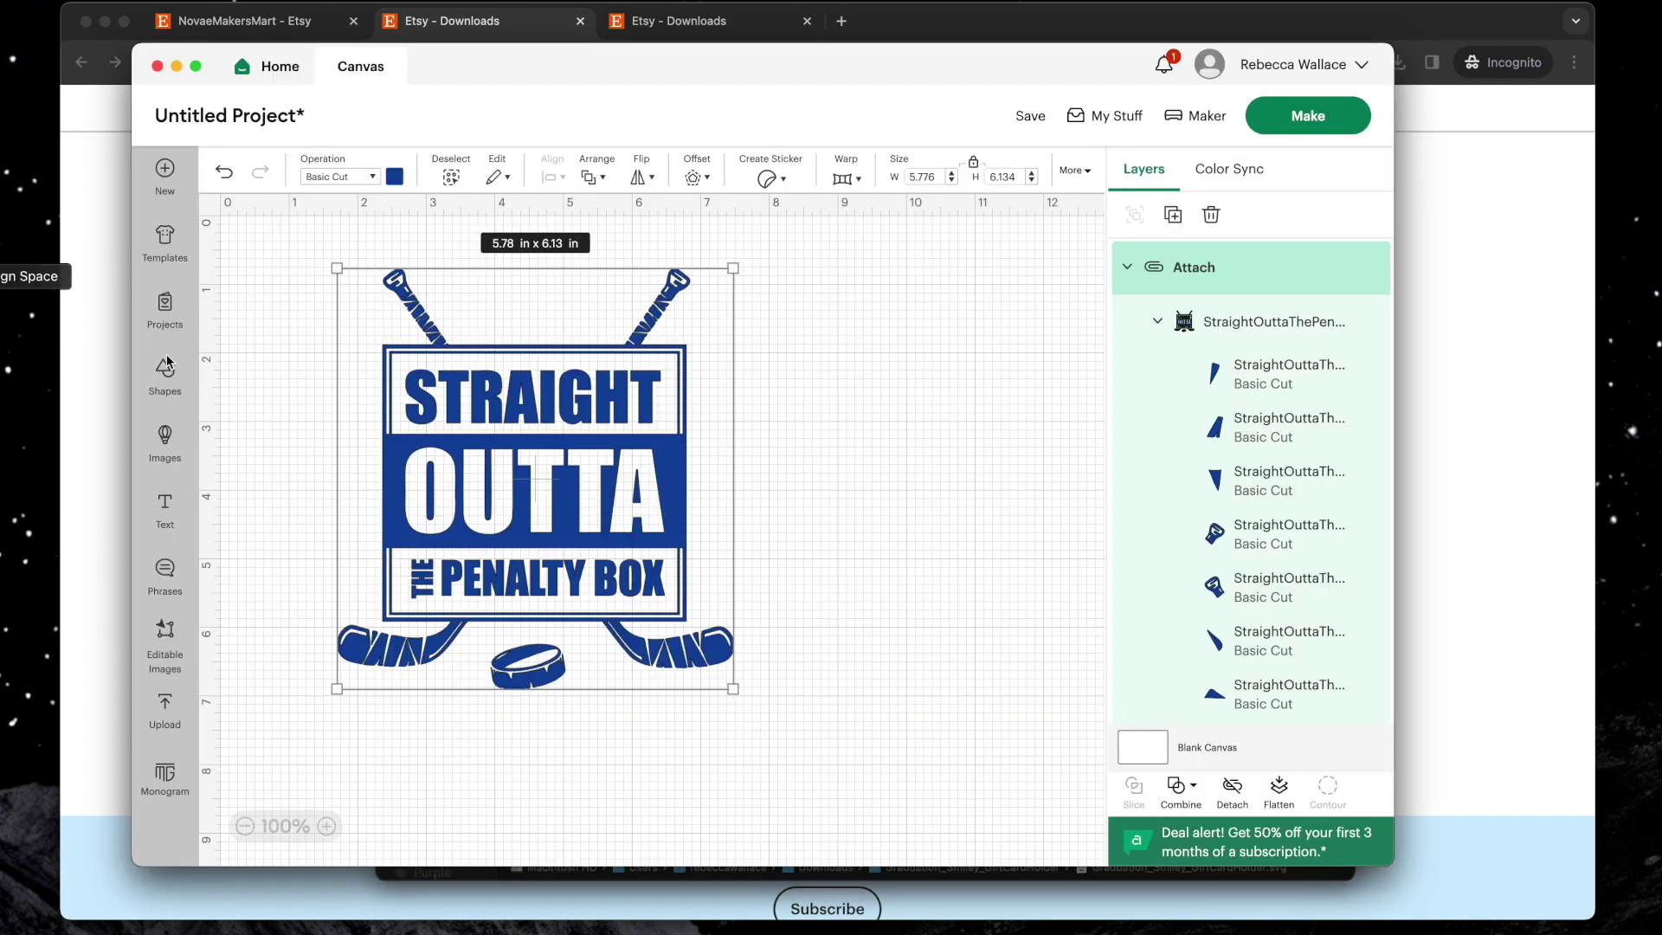
pyautogui.click(177, 697)
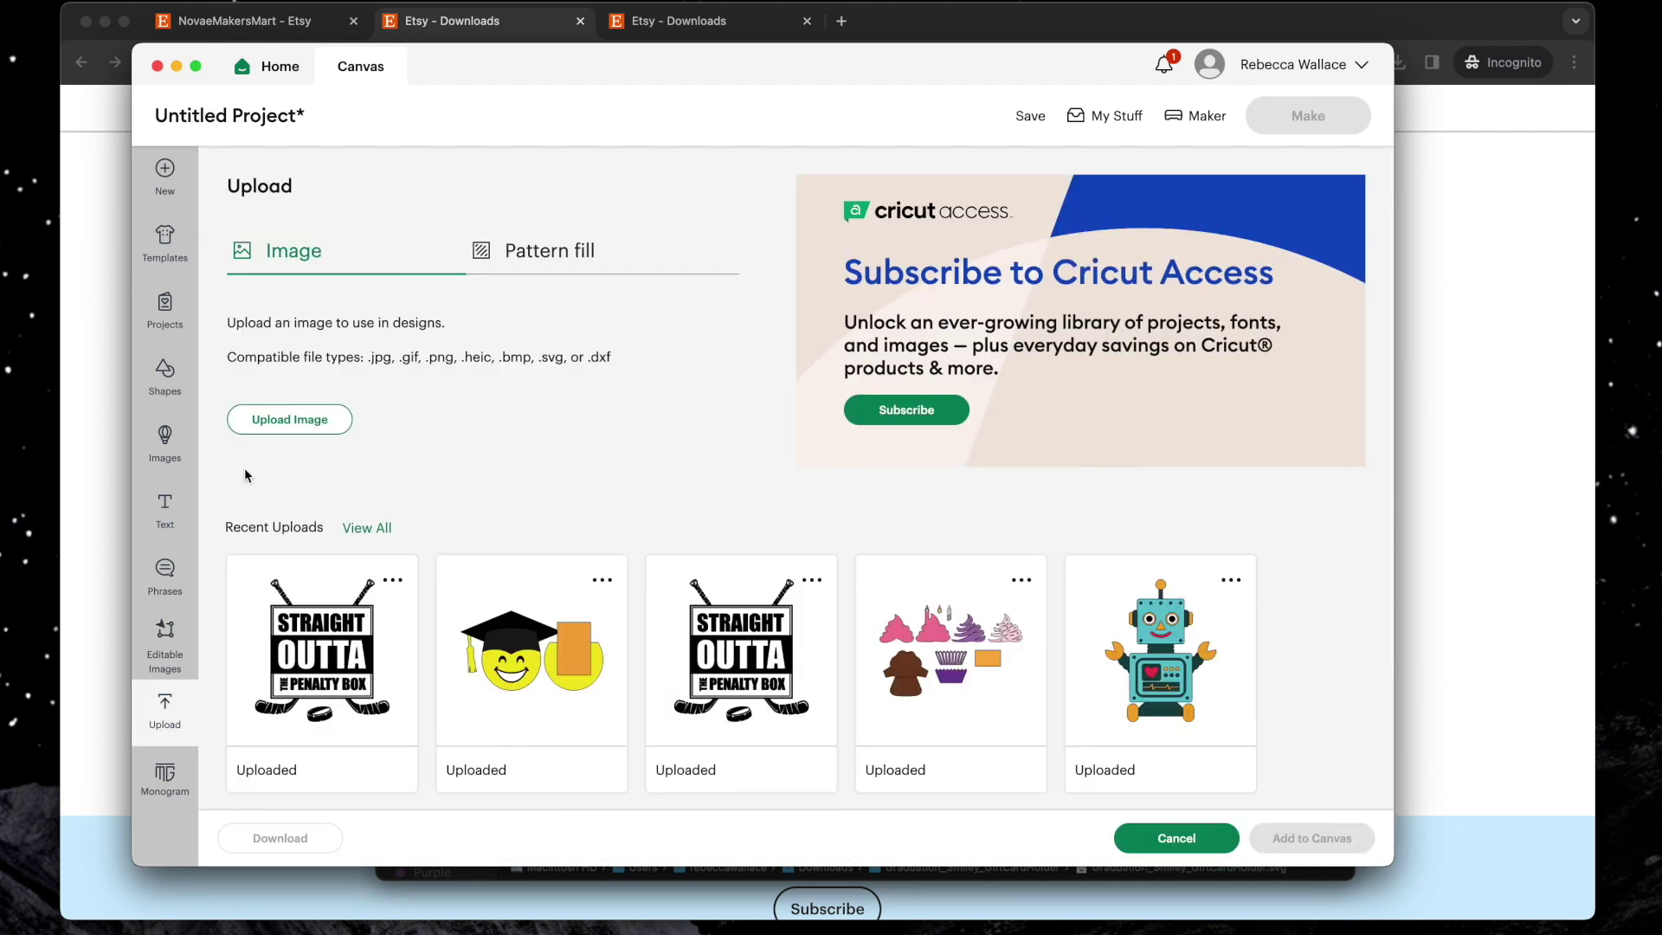
pyautogui.click(288, 420)
pyautogui.moveTo(725, 277); pyautogui.dragTo(943, 384)
pyautogui.moveTo(761, 445); pyautogui.dragTo(724, 308)
pyautogui.click(724, 305)
pyautogui.click(1290, 837)
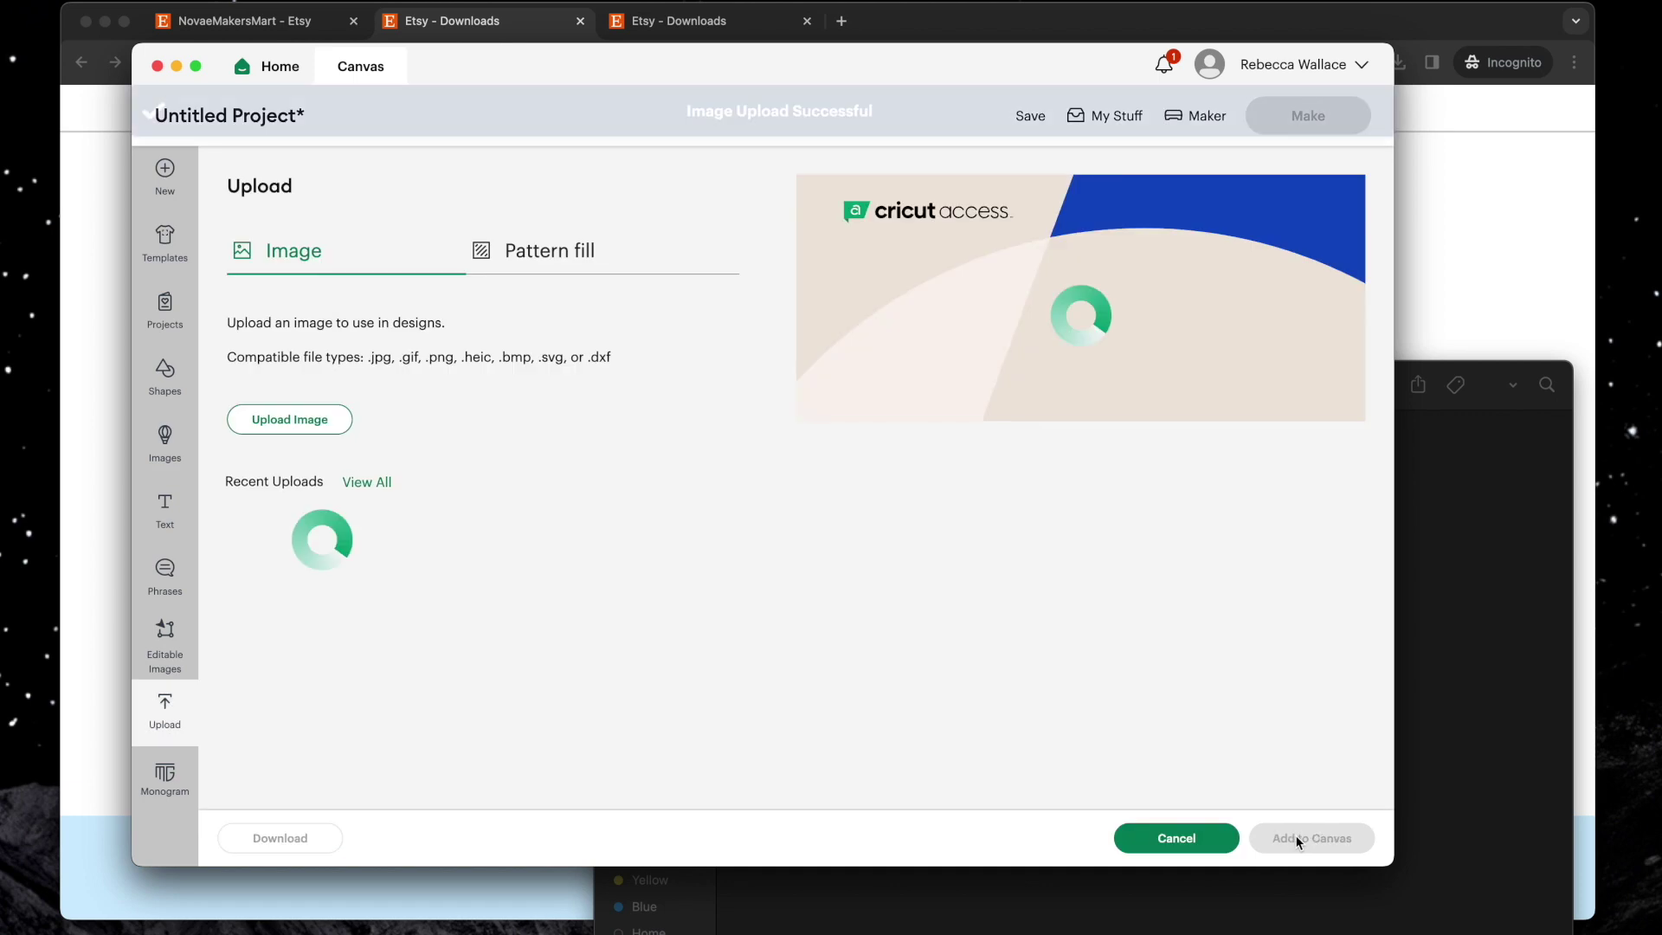
pyautogui.click(1253, 834)
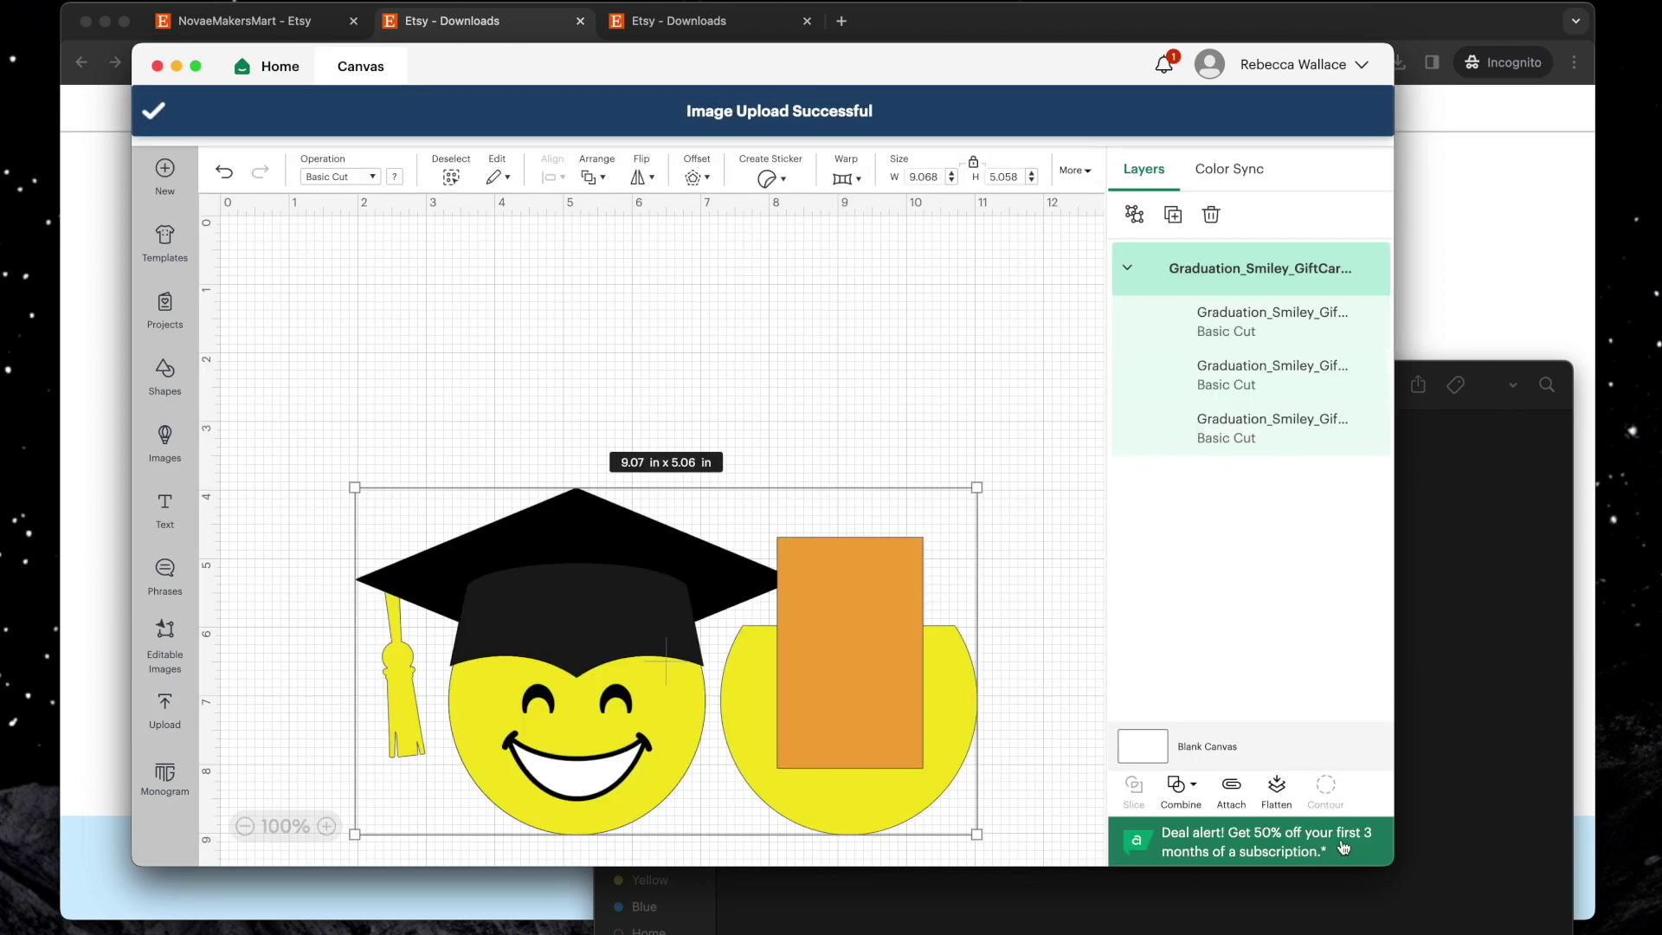
# Ungroup the smiley design, then move the orange rectangle and a black hat band apart
pyautogui.moveTo(807, 479); pyautogui.dragTo(828, 419)
pyautogui.moveTo(655, 406); pyautogui.dragTo(611, 416)
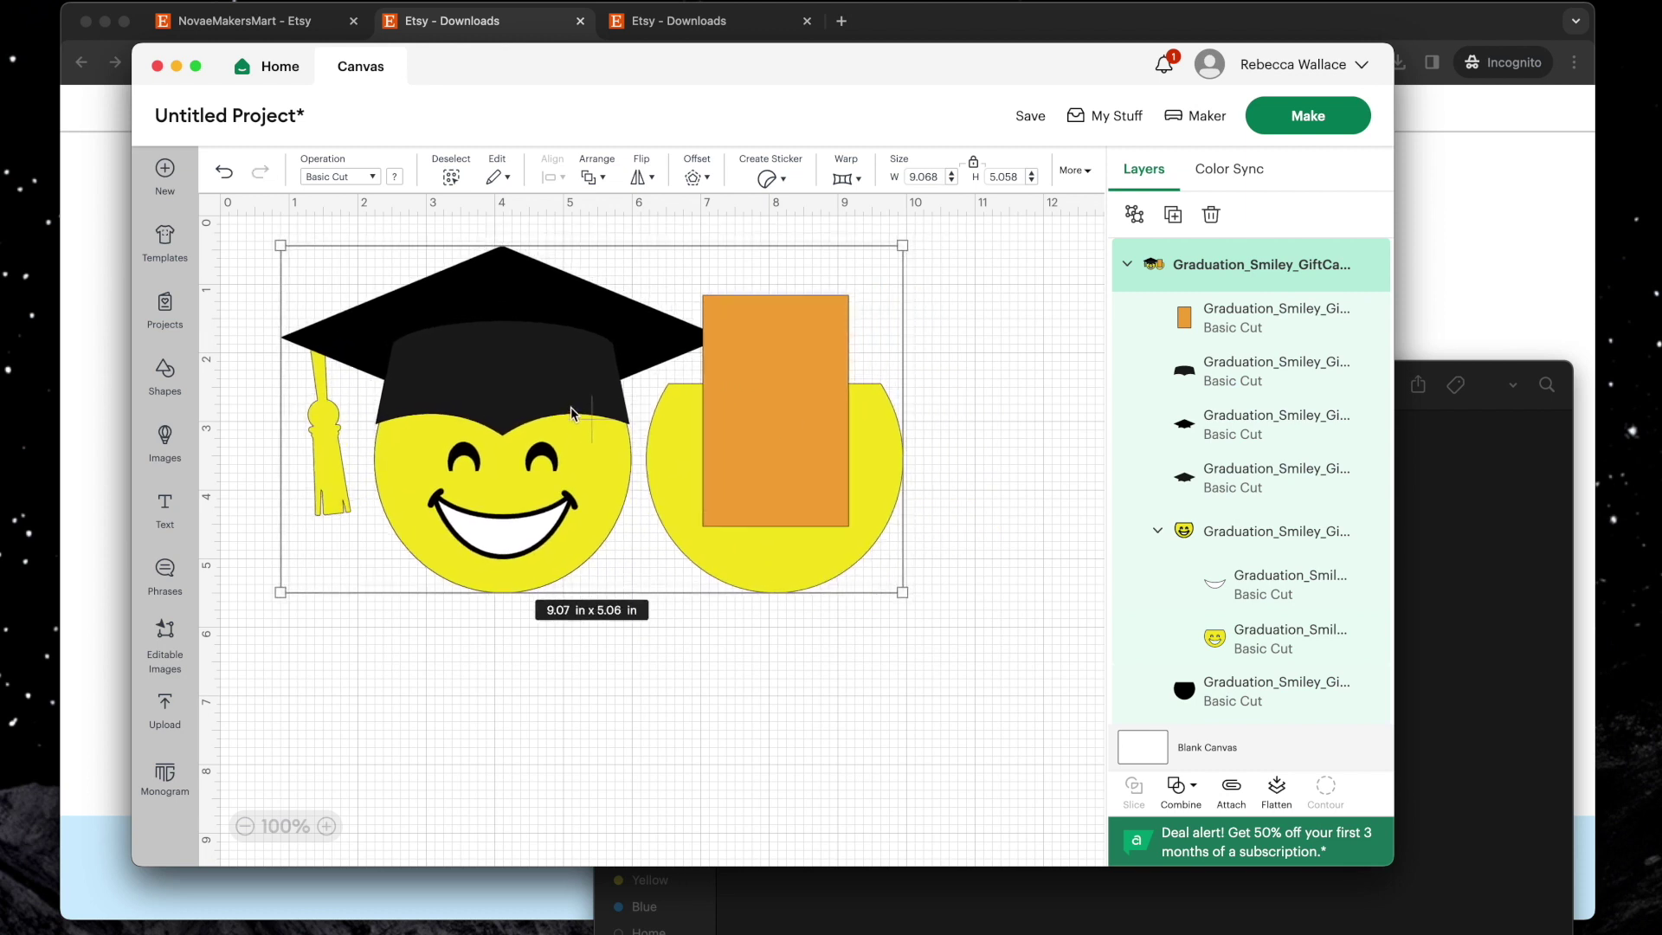
pyautogui.rightClick(572, 403)
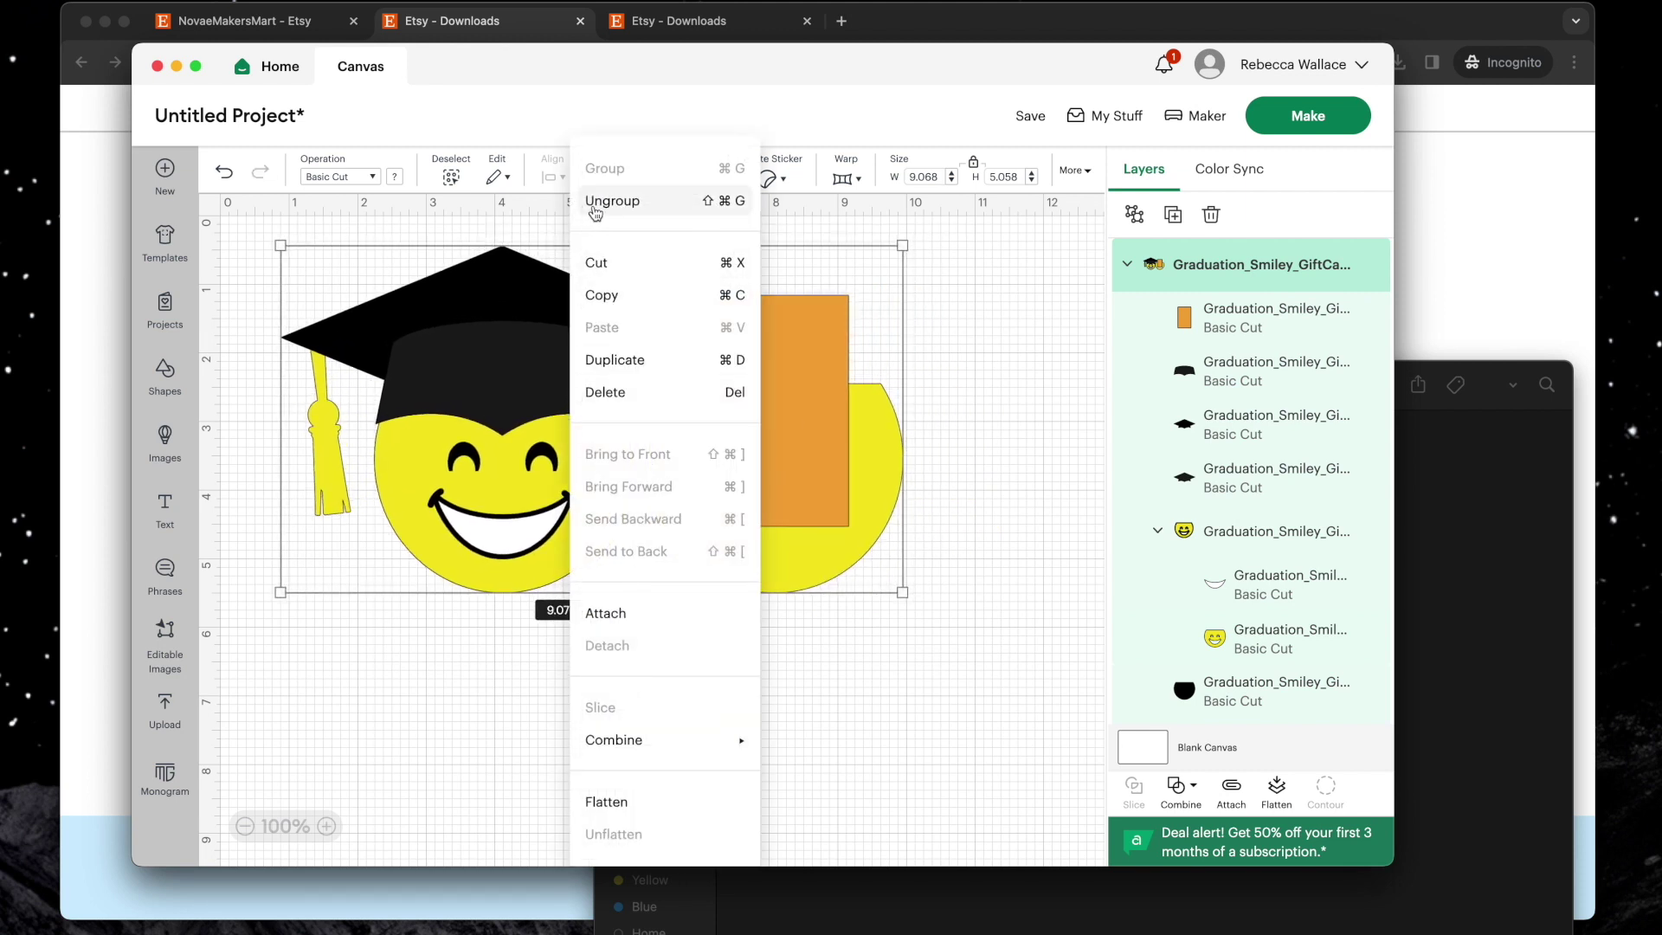
pyautogui.click(612, 202)
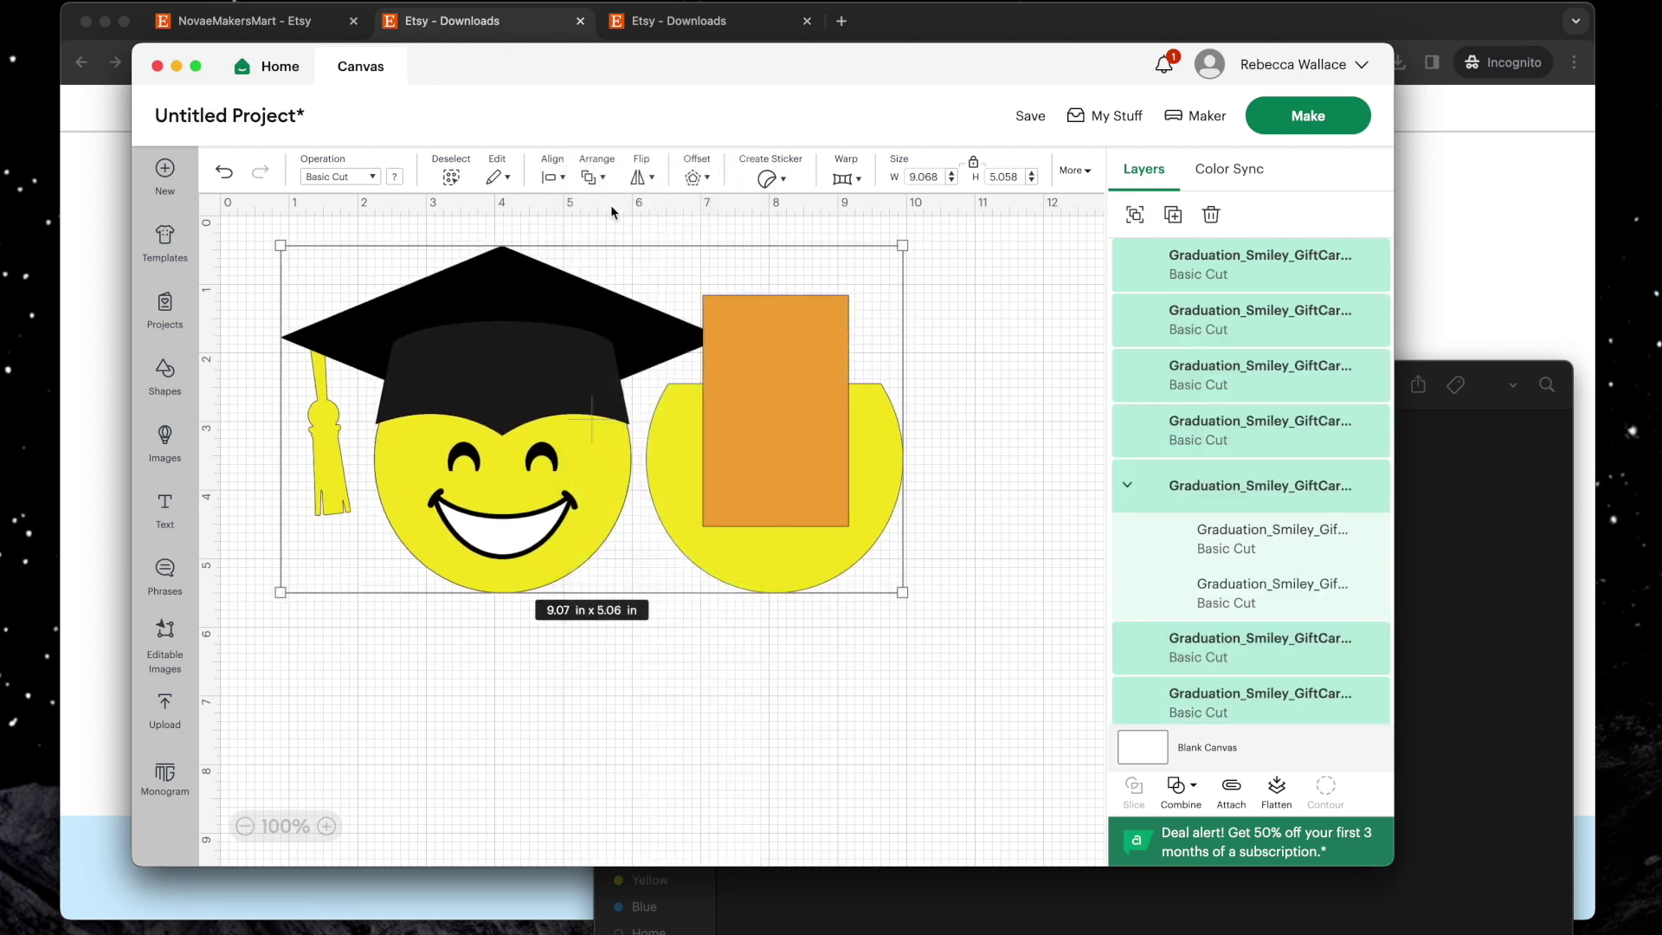
pyautogui.click(974, 402)
pyautogui.moveTo(799, 375); pyautogui.dragTo(1018, 323)
pyautogui.moveTo(604, 357); pyautogui.dragTo(842, 279)
# Send the project to Make and preview mats 2–5, including the black, orange and yellow mats
pyautogui.click(1290, 110)
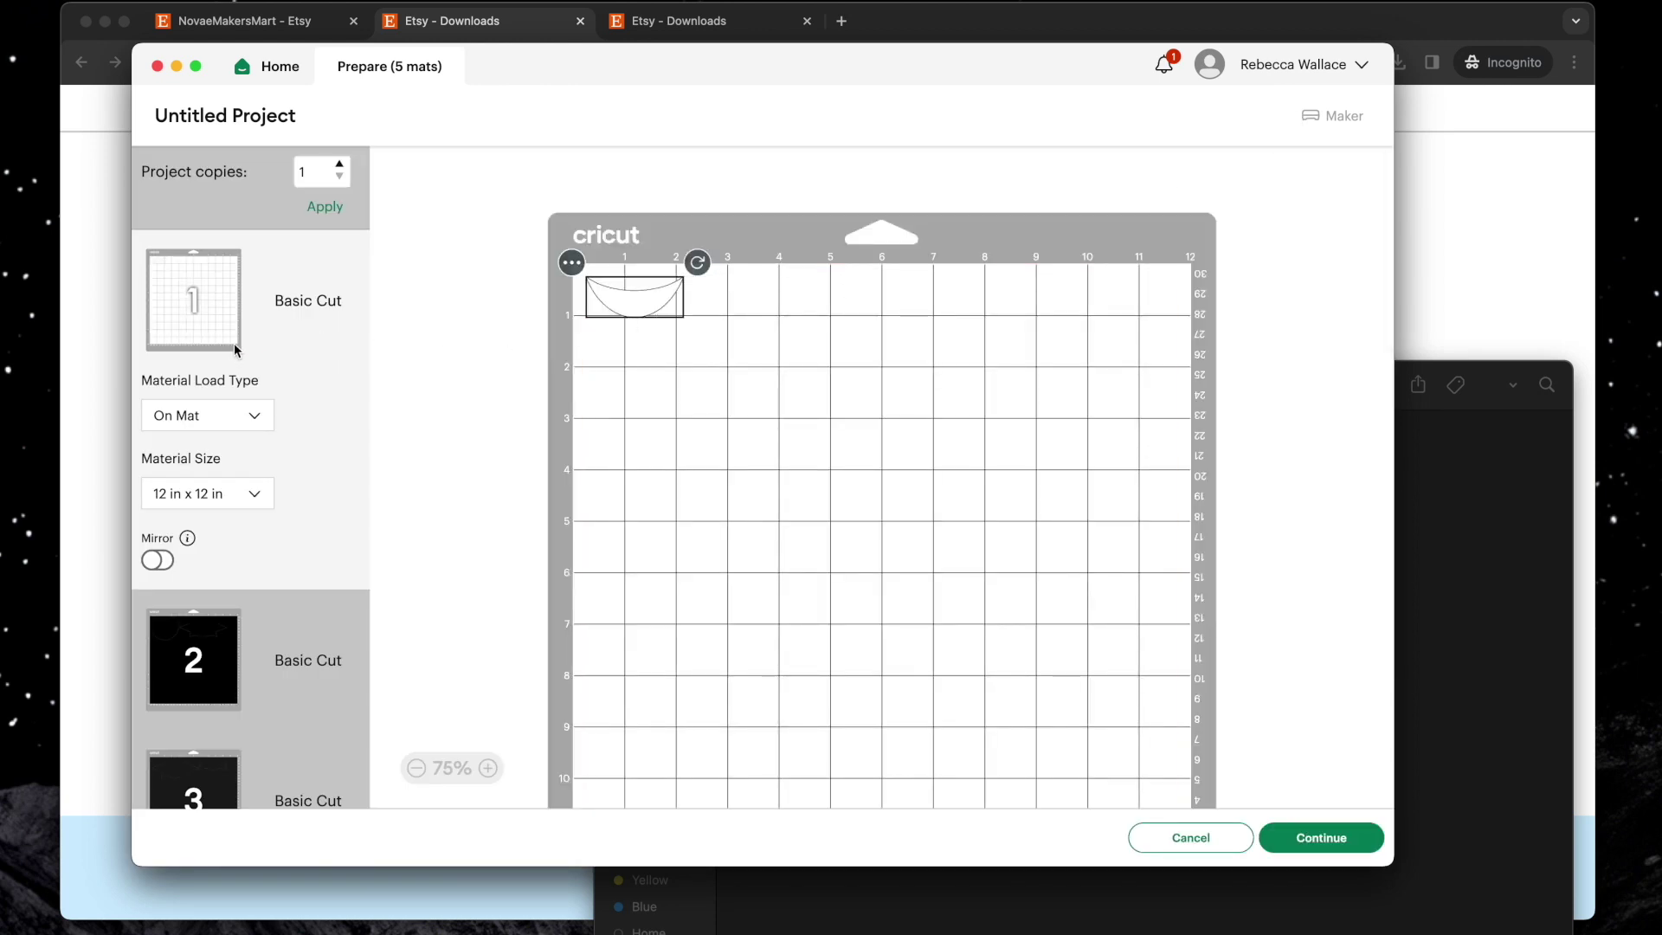
pyautogui.scroll(-6, 234, 346)
pyautogui.click(223, 374)
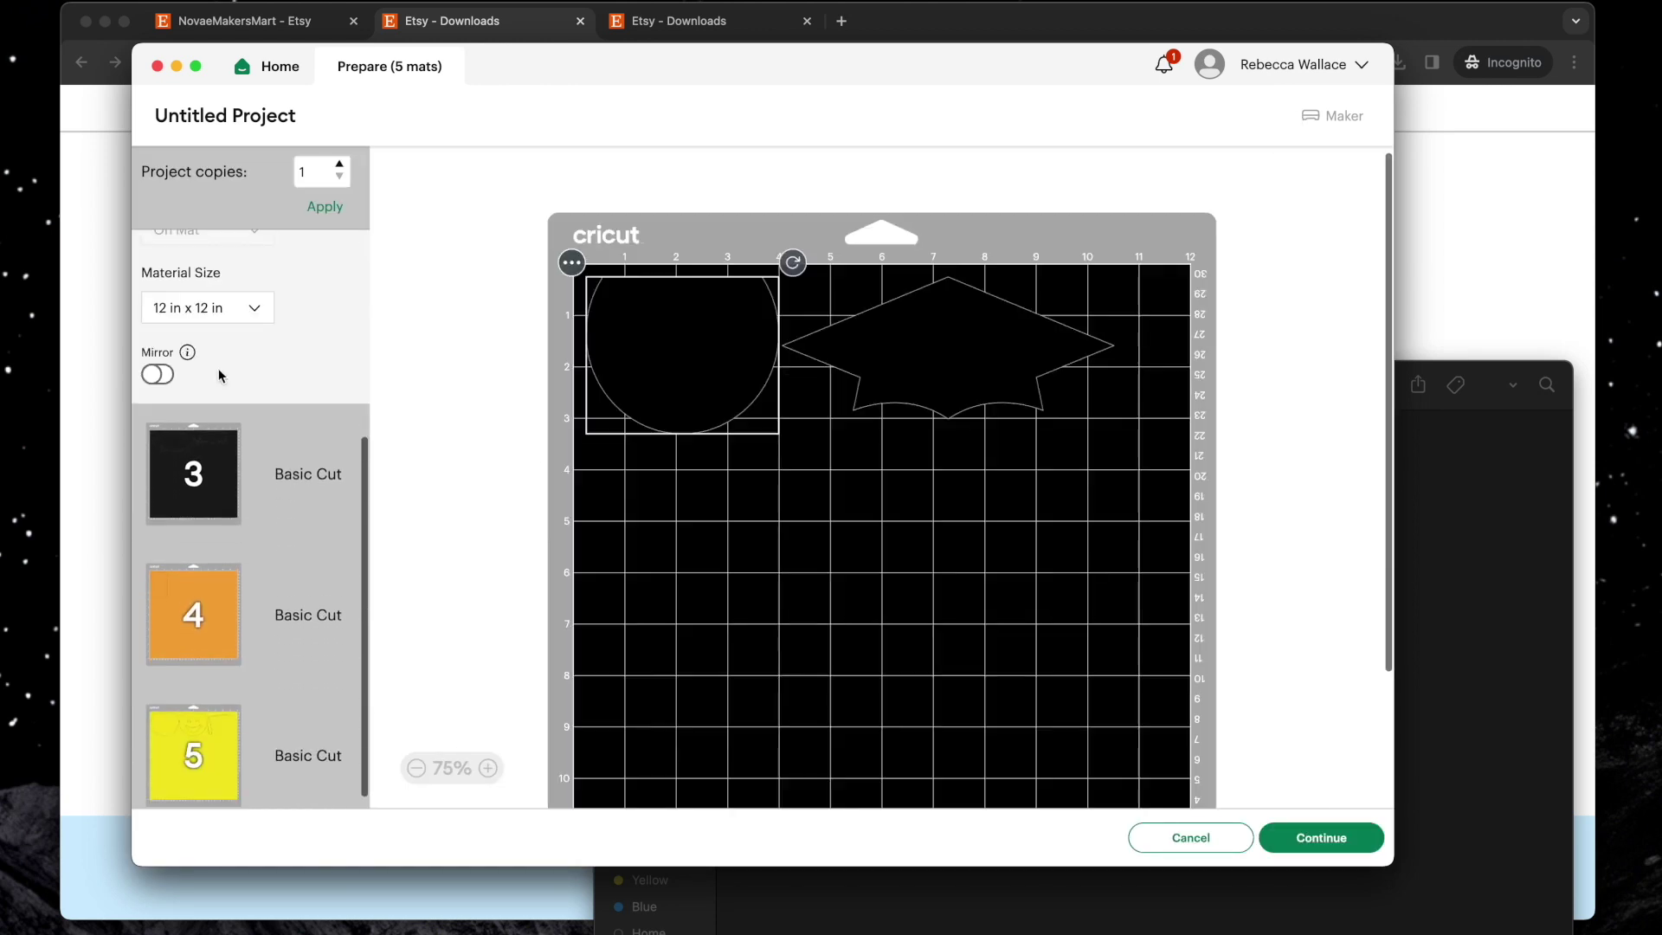
pyautogui.click(198, 496)
pyautogui.click(199, 598)
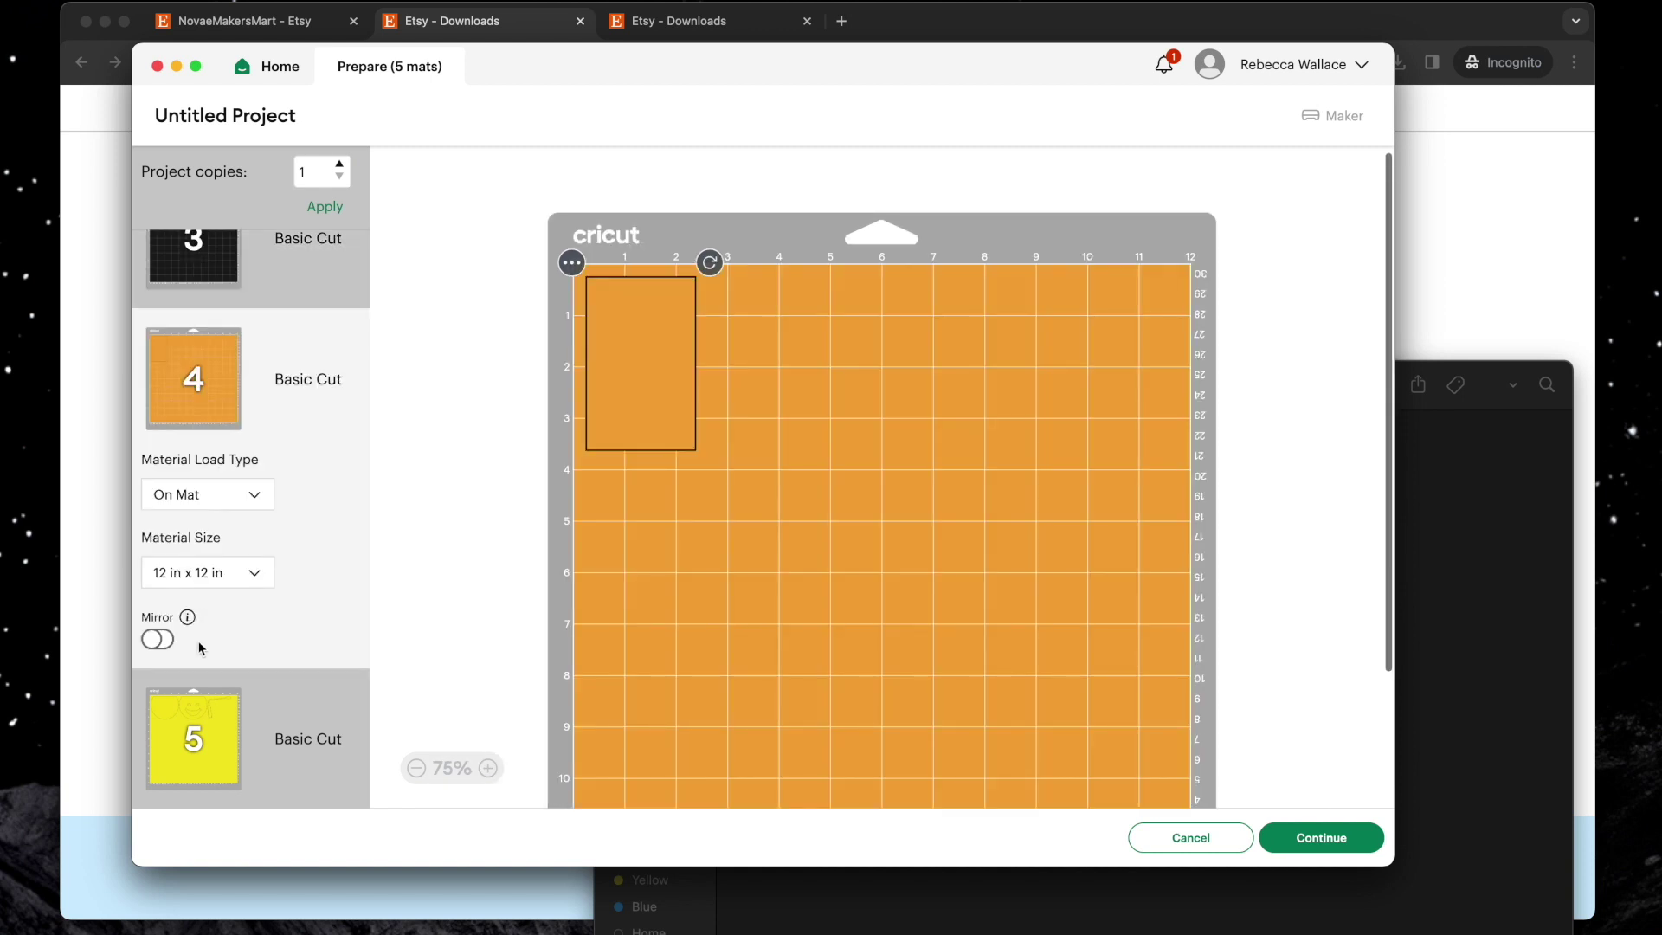
pyautogui.click(222, 728)
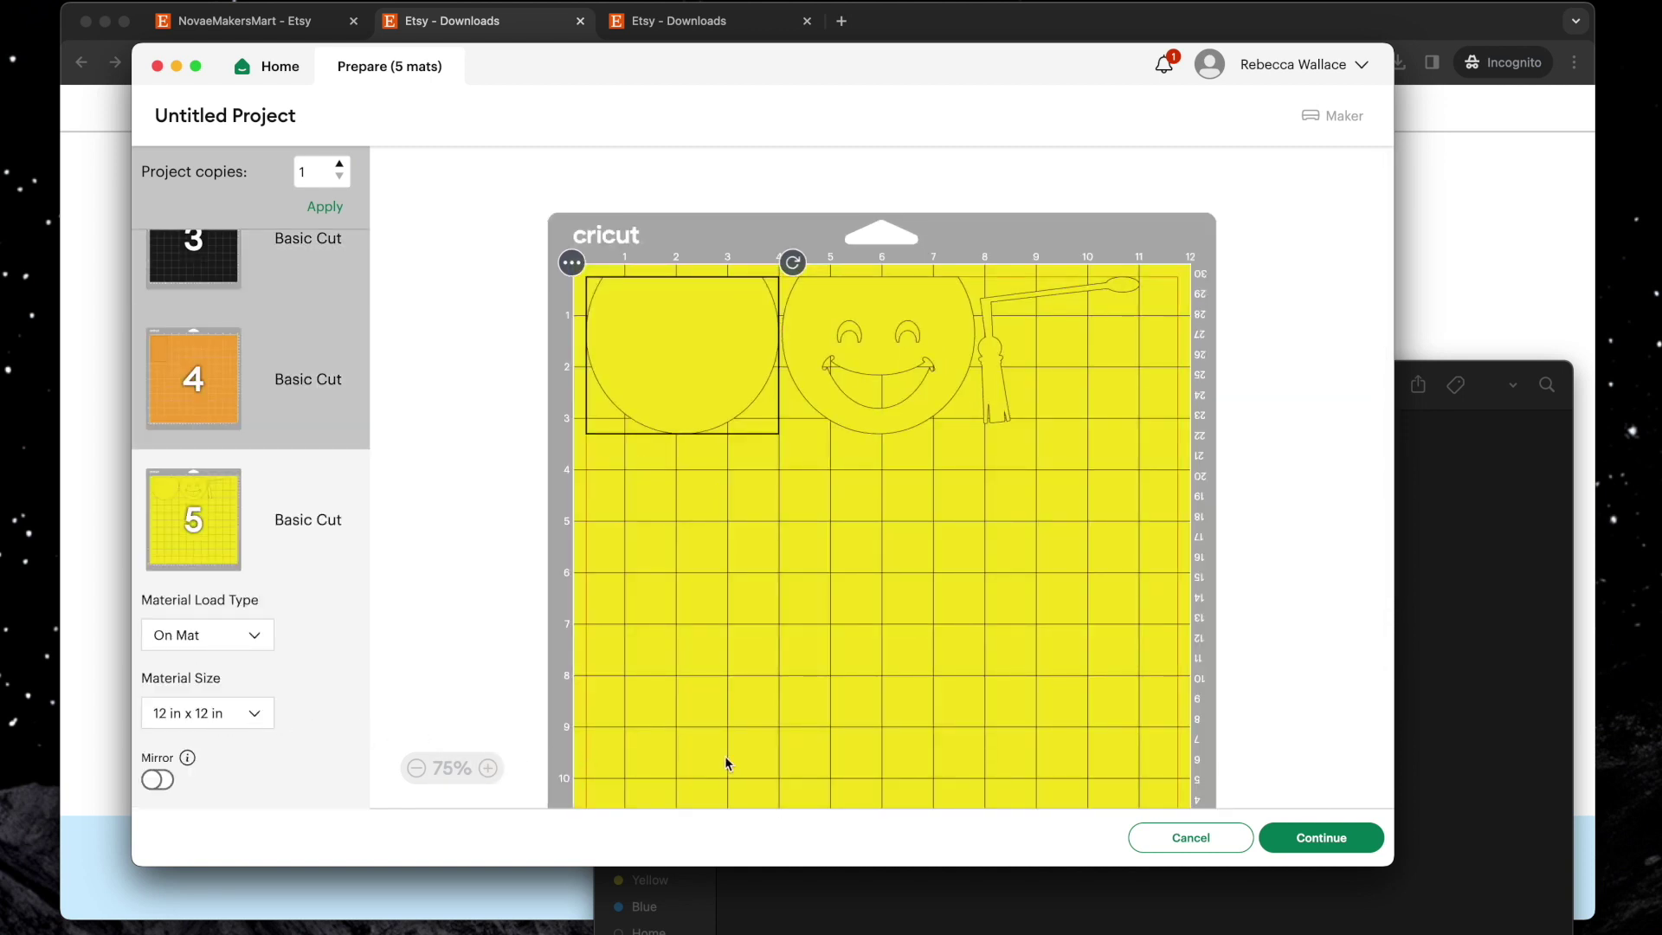
pyautogui.click(1416, 322)
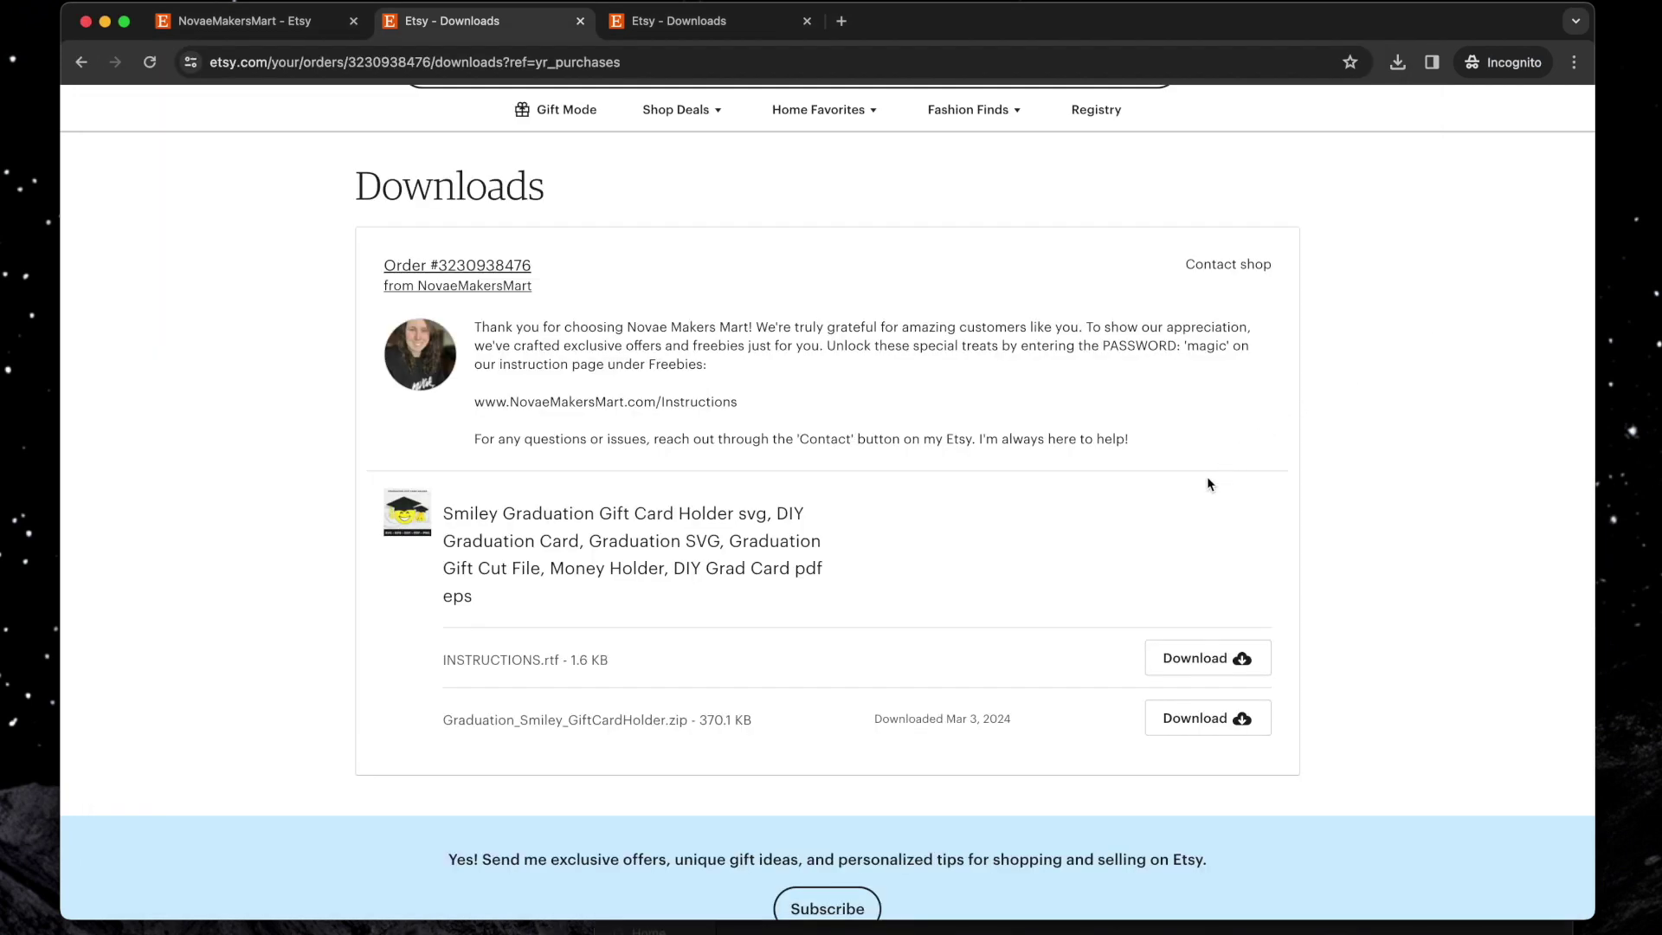
# On the Etsy Downloads page, open a message window to the seller's shop via Contact shop
pyautogui.scroll(1, 1182, 532)
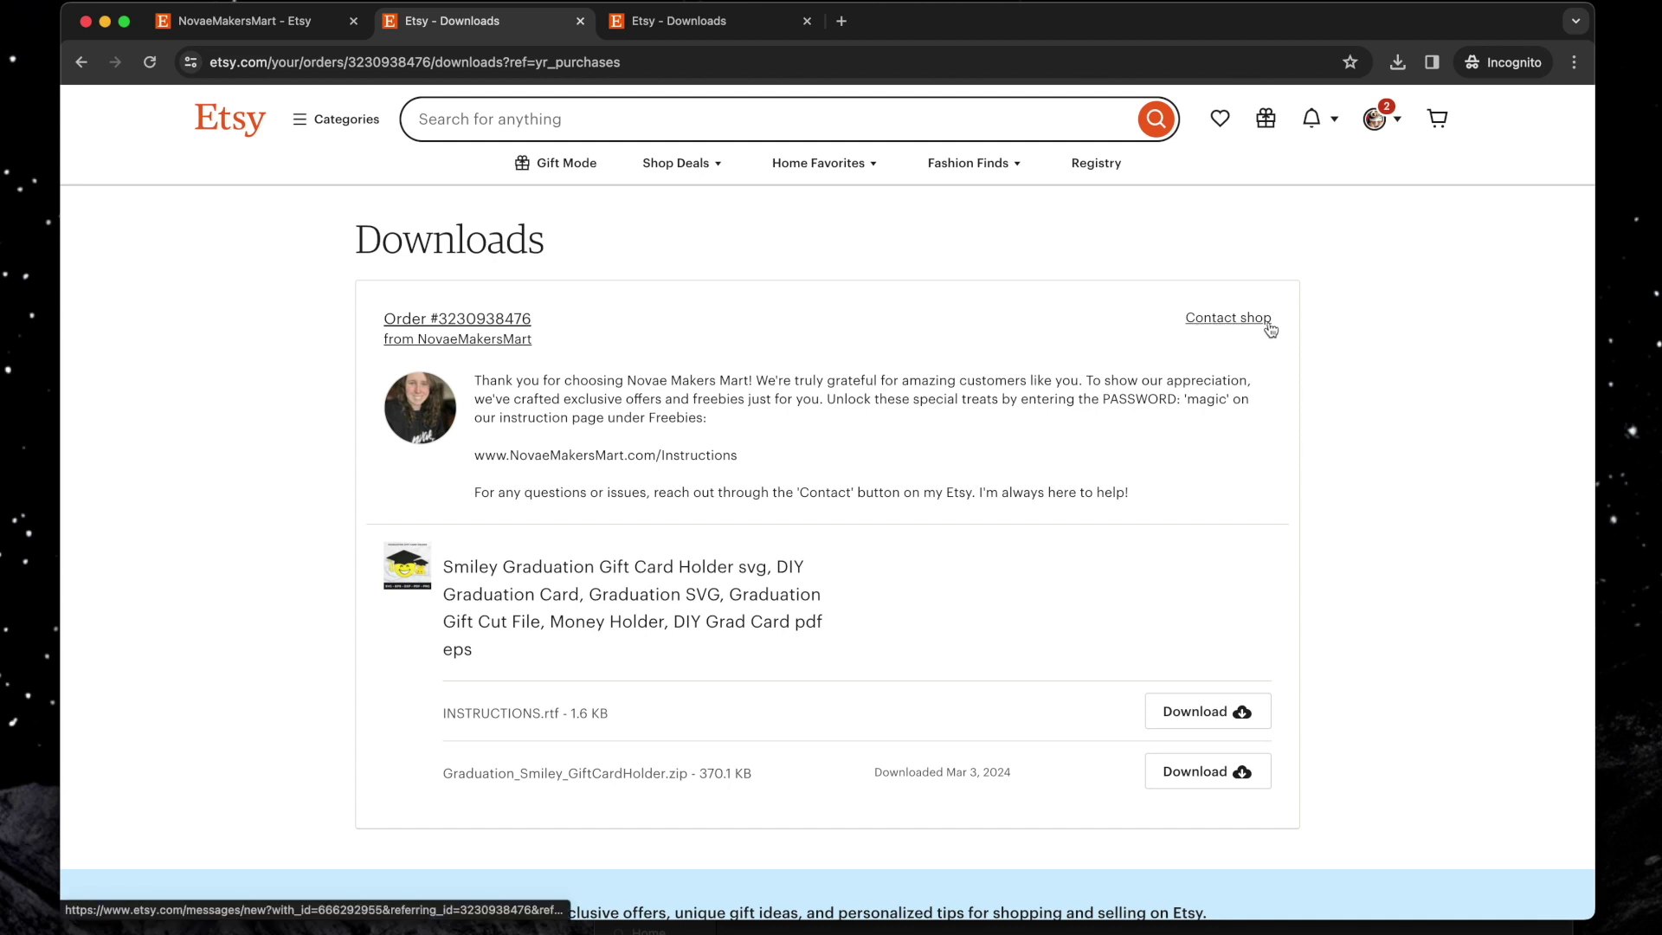
pyautogui.click(1235, 322)
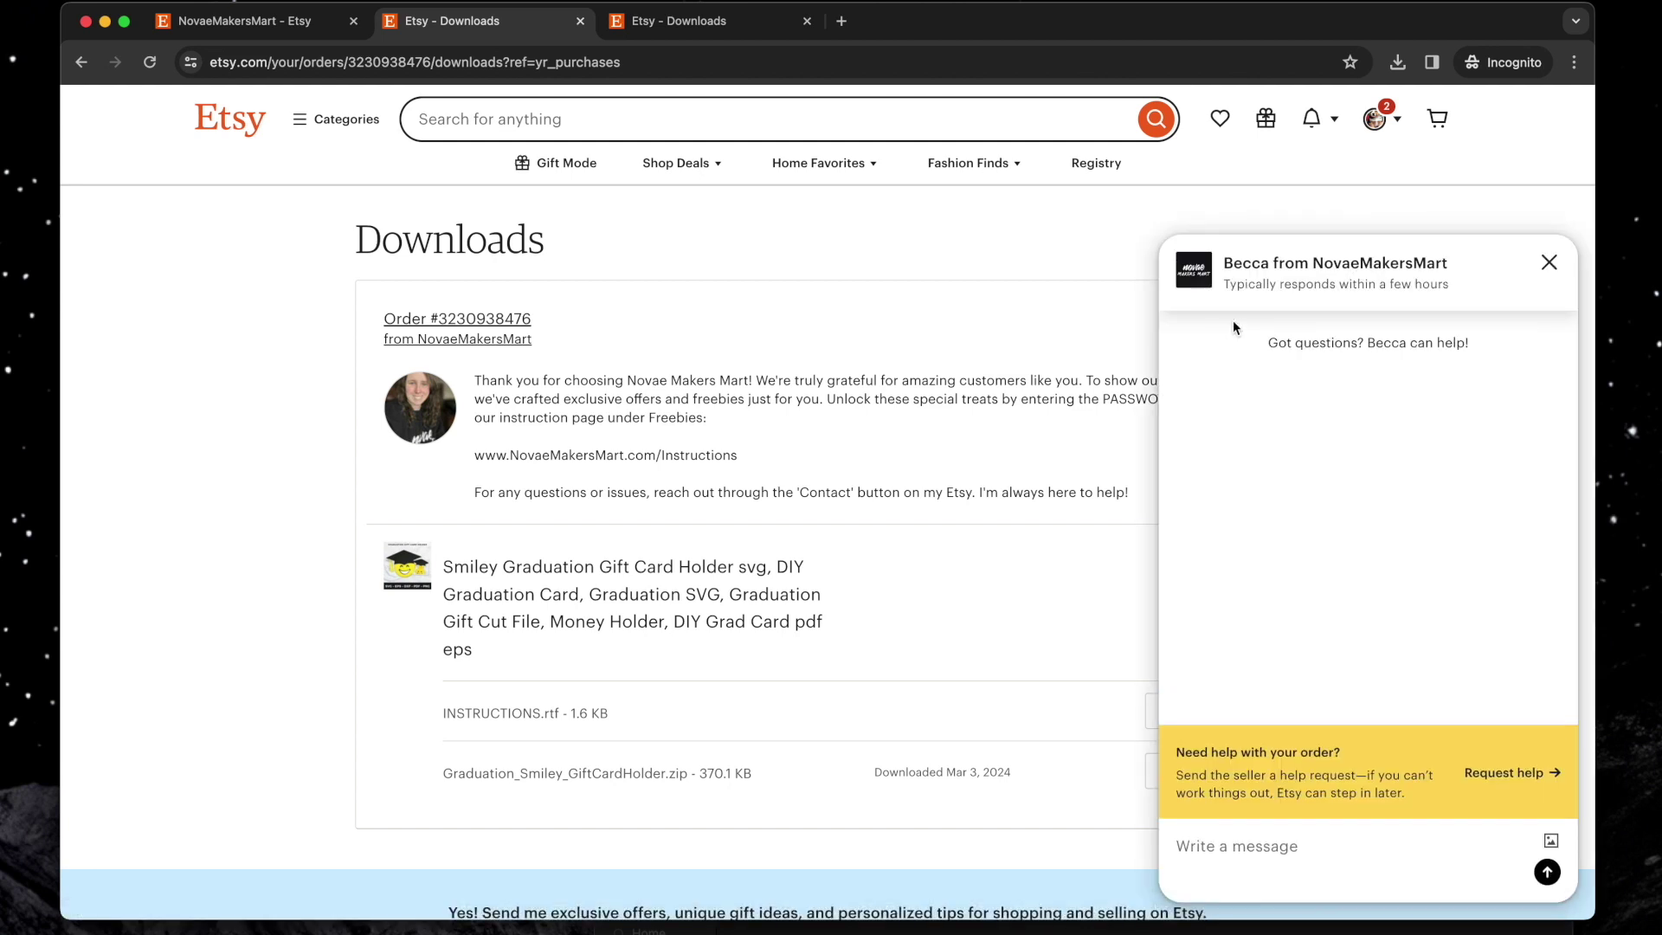